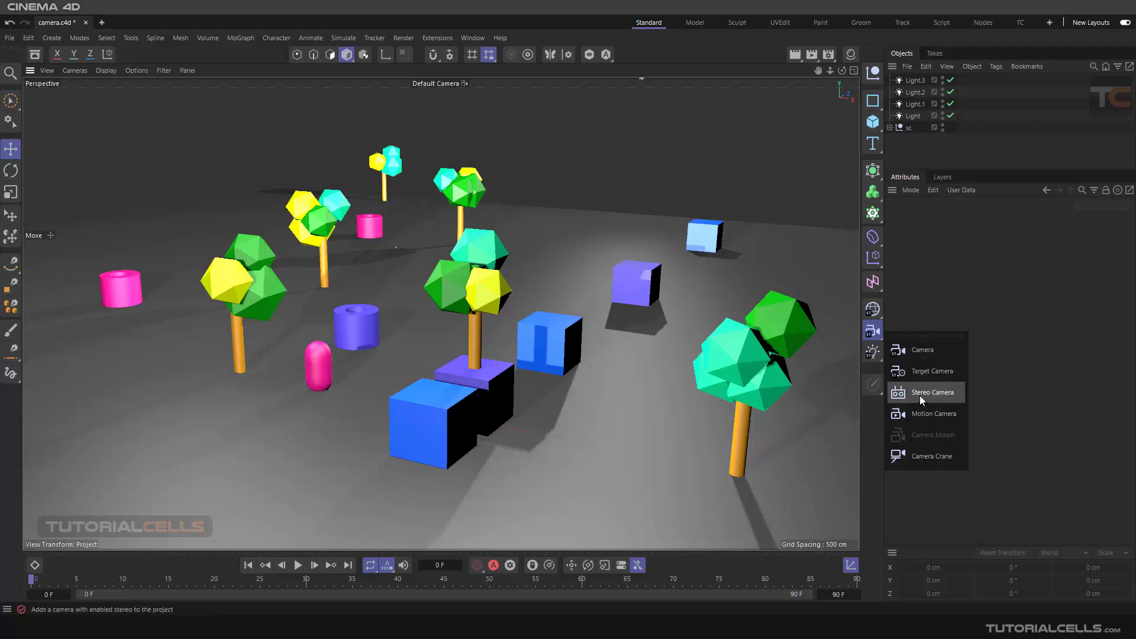
# Add a camera, delete it again, and orbit to look down over the trees and blocks
pyautogui.click(912, 353)
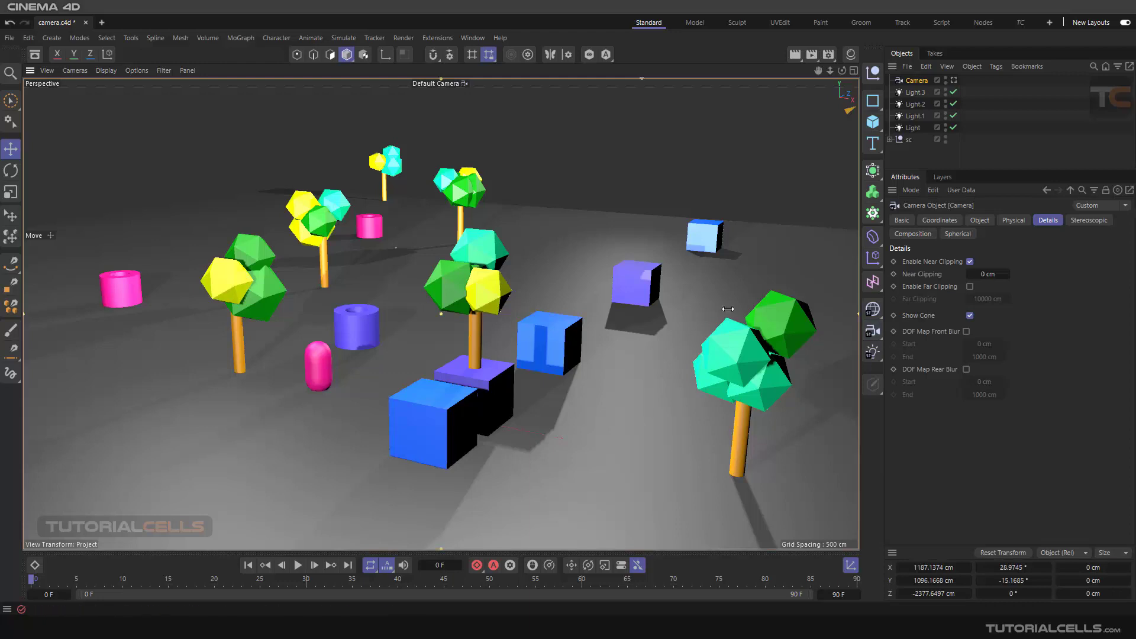
pyautogui.click(913, 80)
pyautogui.press('Delete')
pyautogui.keyDown('alt'); pyautogui.moveTo(364, 285); pyautogui.dragTo(462, 229); pyautogui.keyUp('alt')
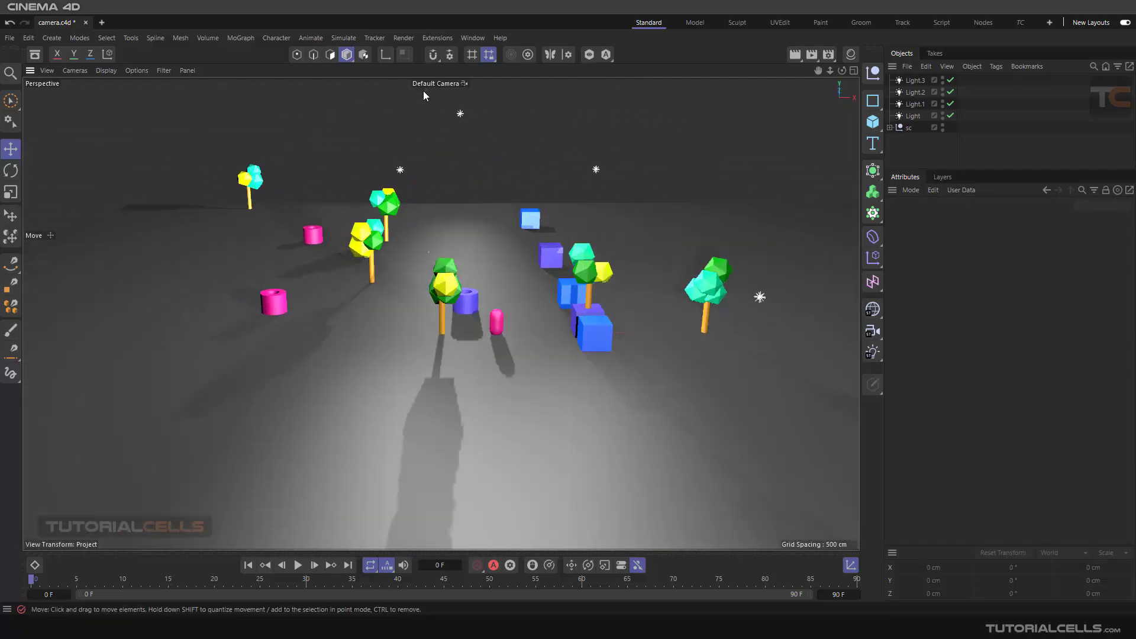
# Orbit to a new angle and add a Camera object from the camera flyout
pyautogui.keyDown('alt'); pyautogui.moveTo(446, 113); pyautogui.dragTo(515, 257); pyautogui.keyUp('alt')
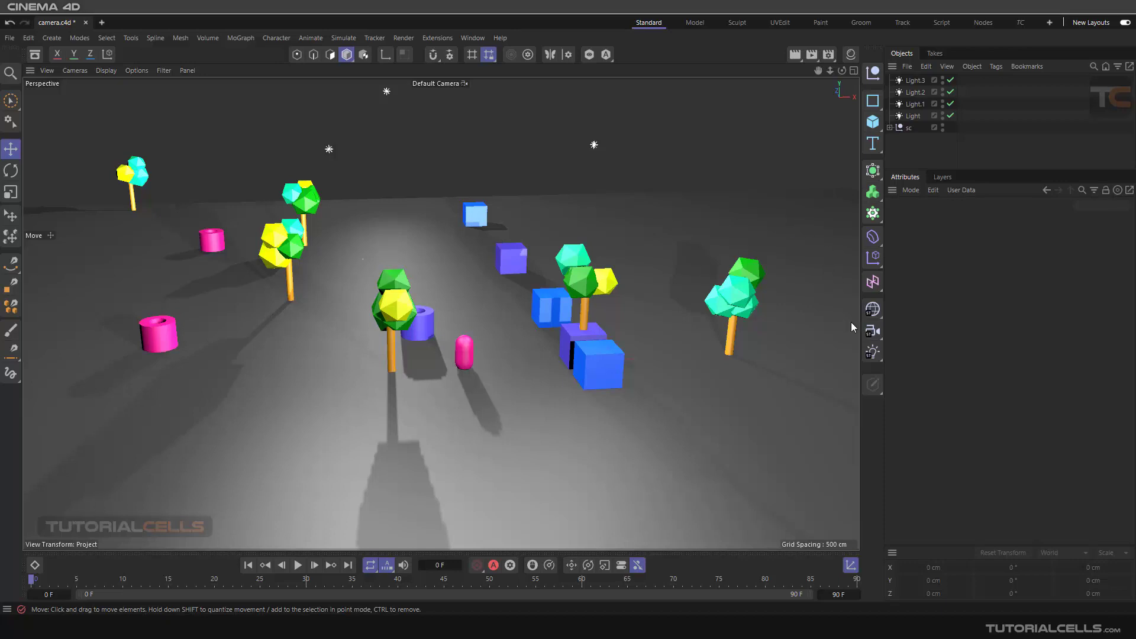
pyautogui.moveTo(870, 341); pyautogui.dragTo(892, 348)
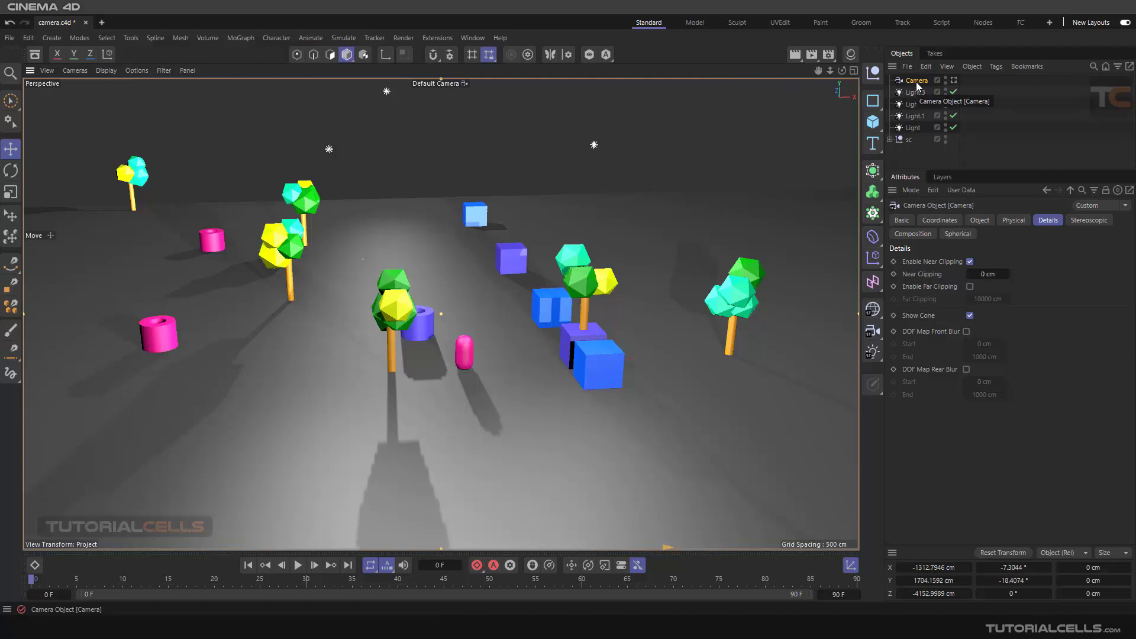
# Look through the Camera, orbit it to frame the shot, undo the last move, and return to Default Camera
pyautogui.click(934, 155)
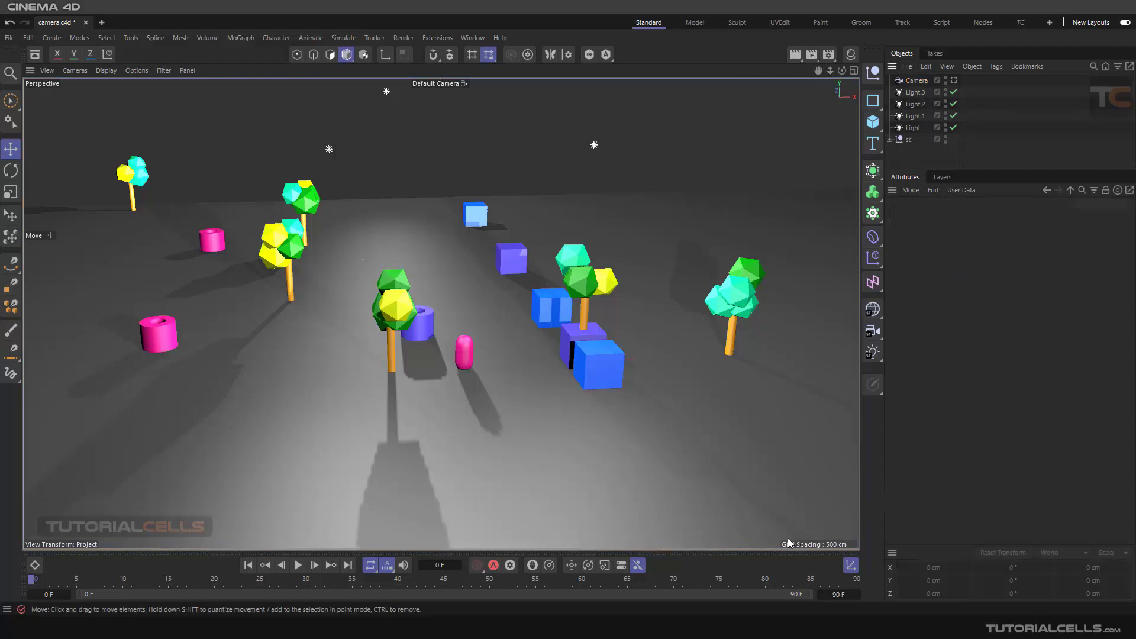
pyautogui.click(920, 81)
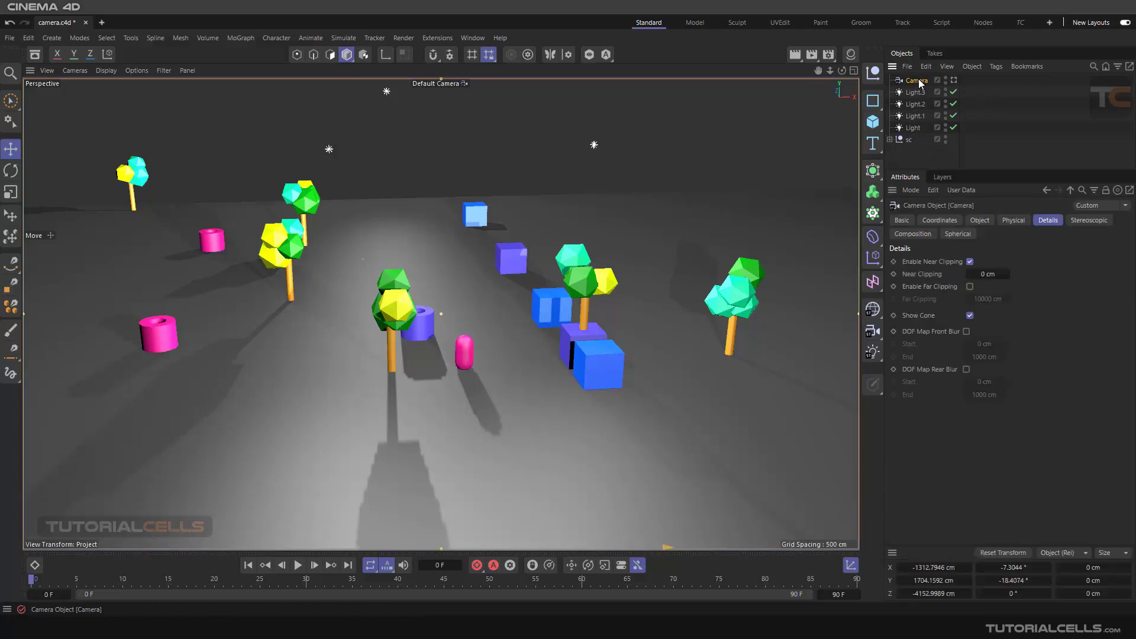
pyautogui.click(953, 80)
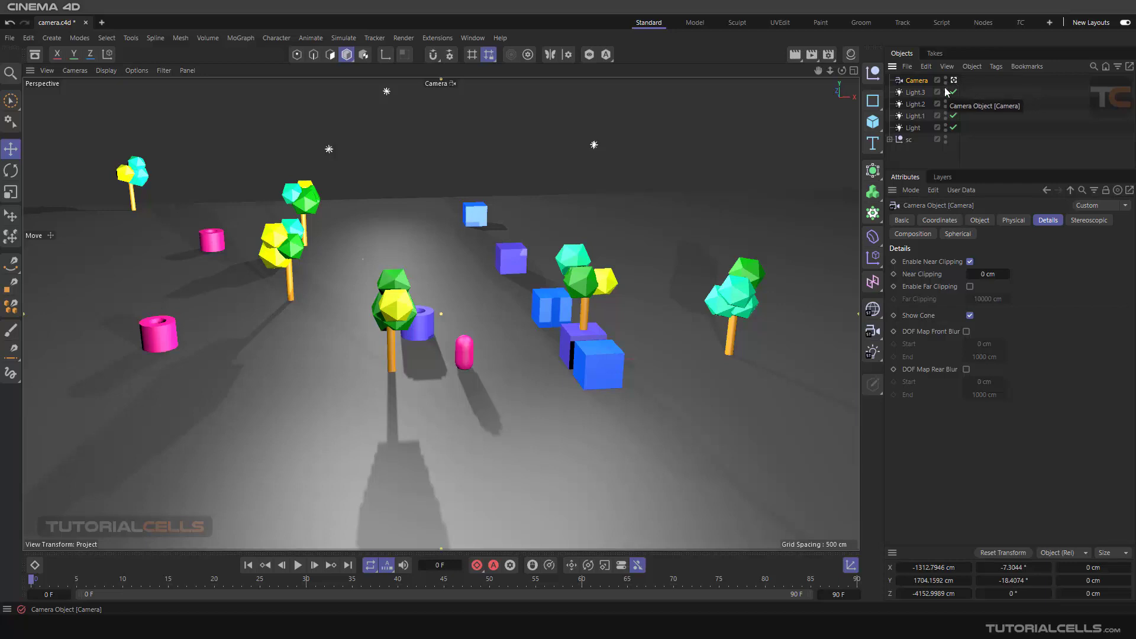
pyautogui.keyDown('alt'); pyautogui.moveTo(446, 263); pyautogui.dragTo(432, 99); pyautogui.keyUp('alt')
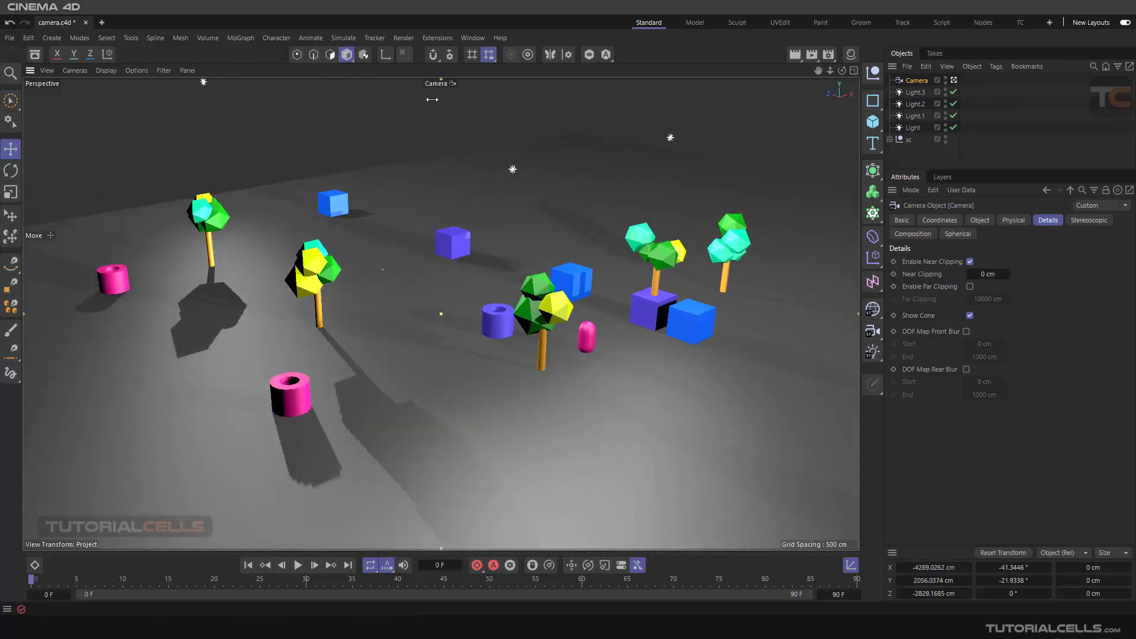
pyautogui.keyDown('alt'); pyautogui.moveTo(400, 222); pyautogui.dragTo(527, 261); pyautogui.keyUp('alt')
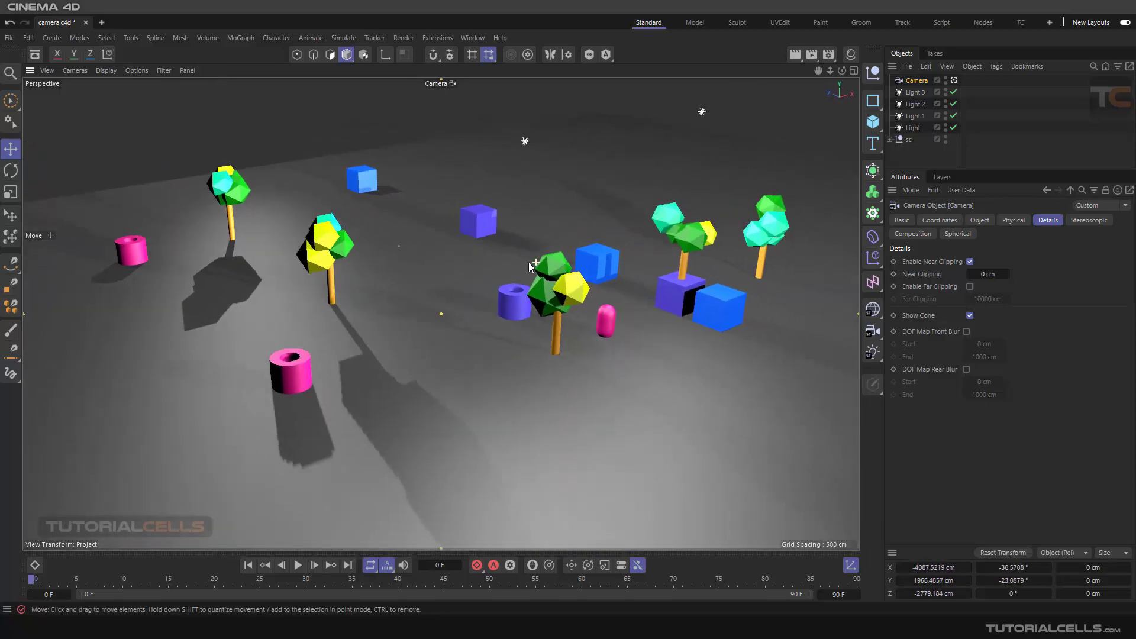
pyautogui.hotkey('ctrl', 'z')
pyautogui.click(954, 80)
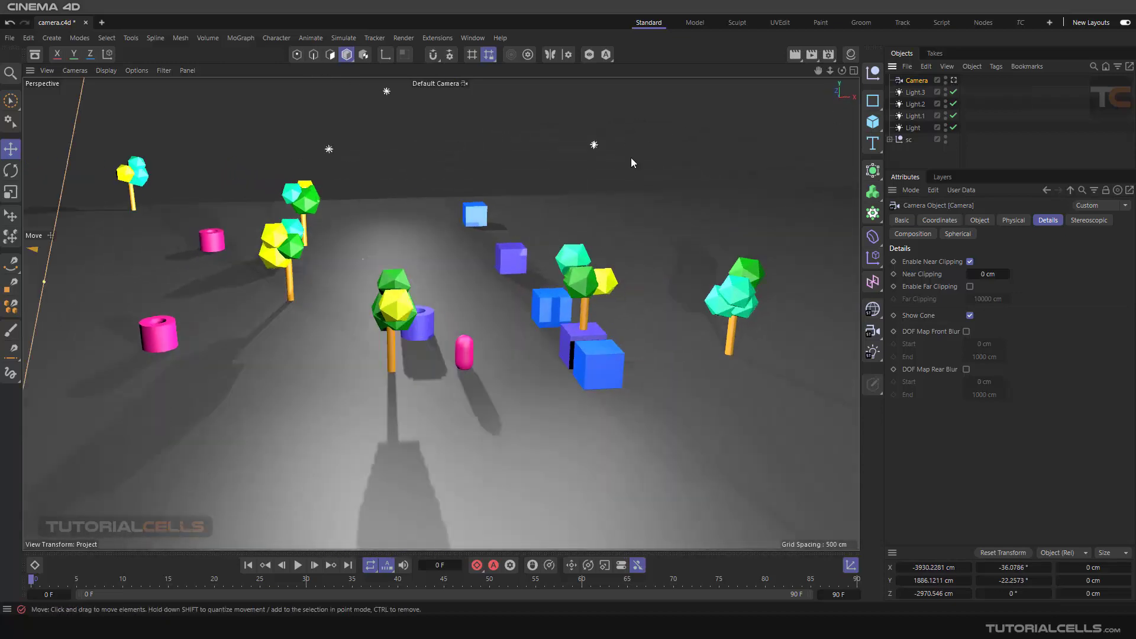
# Move the Camera forward along Z to X −3599.95, Y 1441.195, Z −1866.07 cm
pyautogui.scroll(-5, 486, 236)
pyautogui.keyDown('alt'); pyautogui.moveTo(486, 236); pyautogui.dragTo(322, 236); pyautogui.keyUp('alt')
pyautogui.keyDown('alt'); pyautogui.moveTo(385, 268); pyautogui.dragTo(464, 315); pyautogui.keyUp('alt')
pyautogui.scroll(4, 463, 313)
pyautogui.scroll(4, 268, 238)
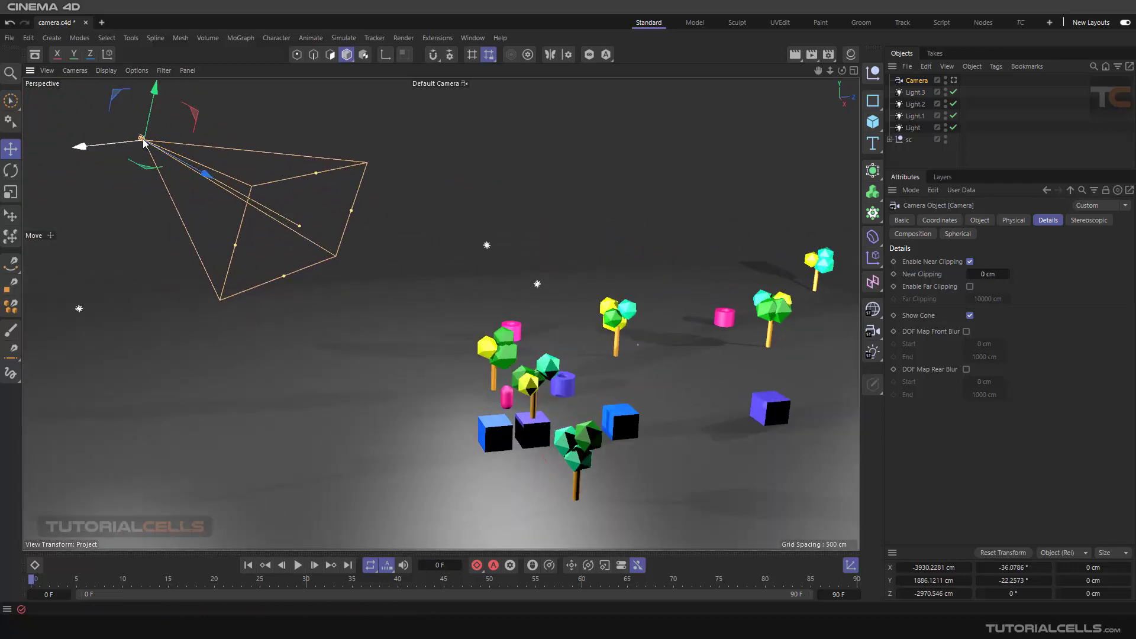
pyautogui.moveTo(201, 173); pyautogui.dragTo(407, 251)
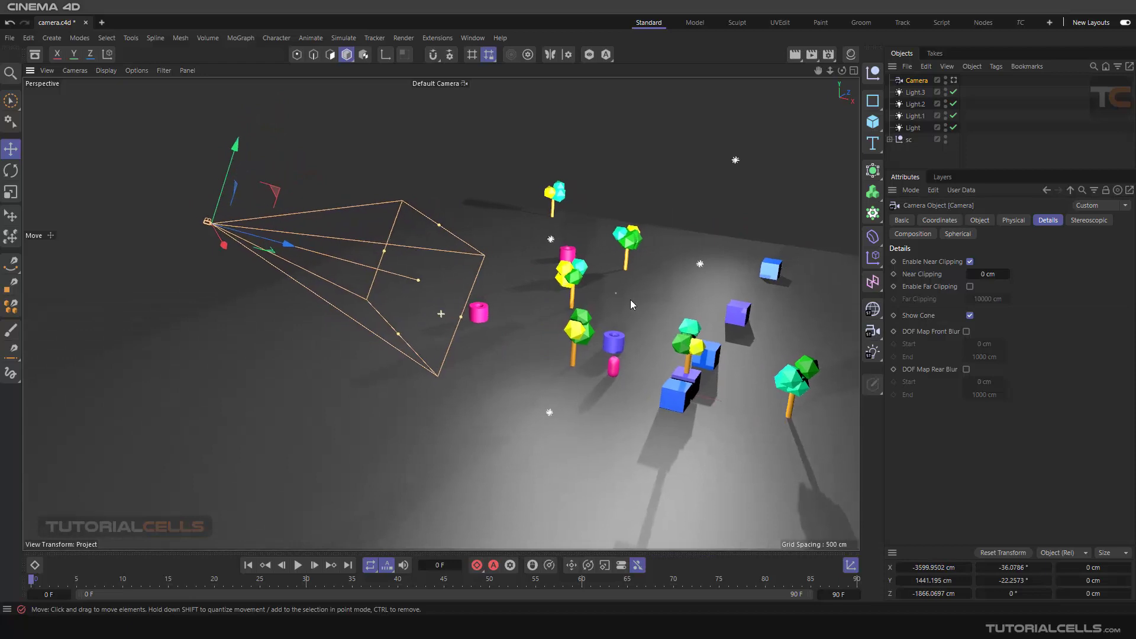
pyautogui.keyDown('alt'); pyautogui.moveTo(630, 299); pyautogui.dragTo(529, 298, button='middle'); pyautogui.keyUp('alt')
pyautogui.keyDown('alt'); pyautogui.moveTo(521, 295); pyautogui.dragTo(538, 294); pyautogui.keyUp('alt')
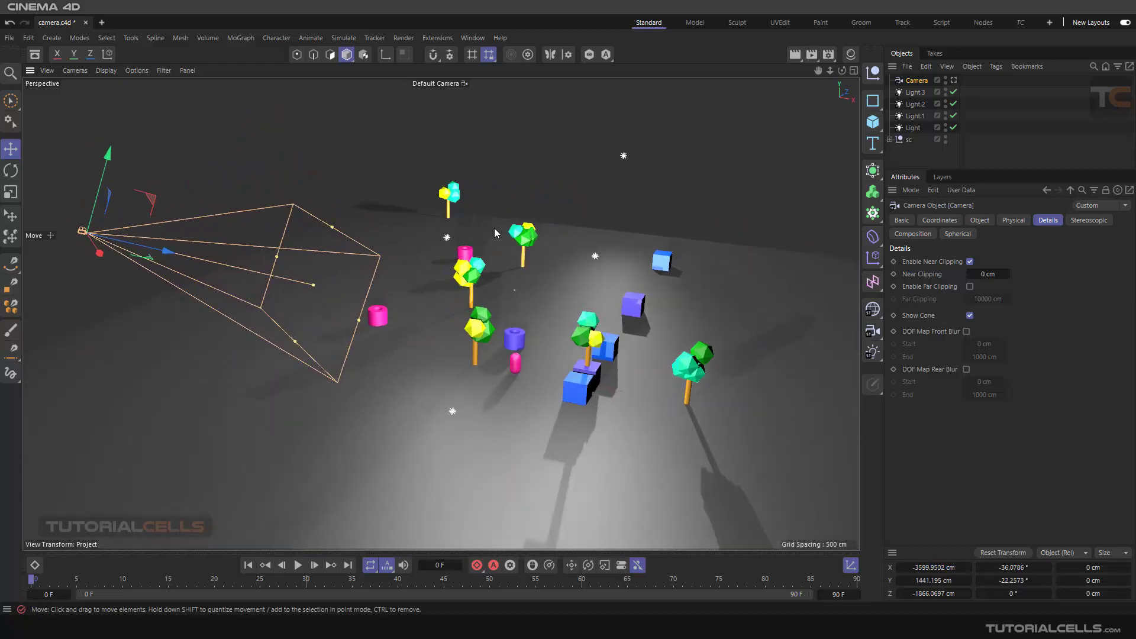
pyautogui.keyDown('alt'); pyautogui.moveTo(495, 228); pyautogui.dragTo(514, 244); pyautogui.keyUp('alt')
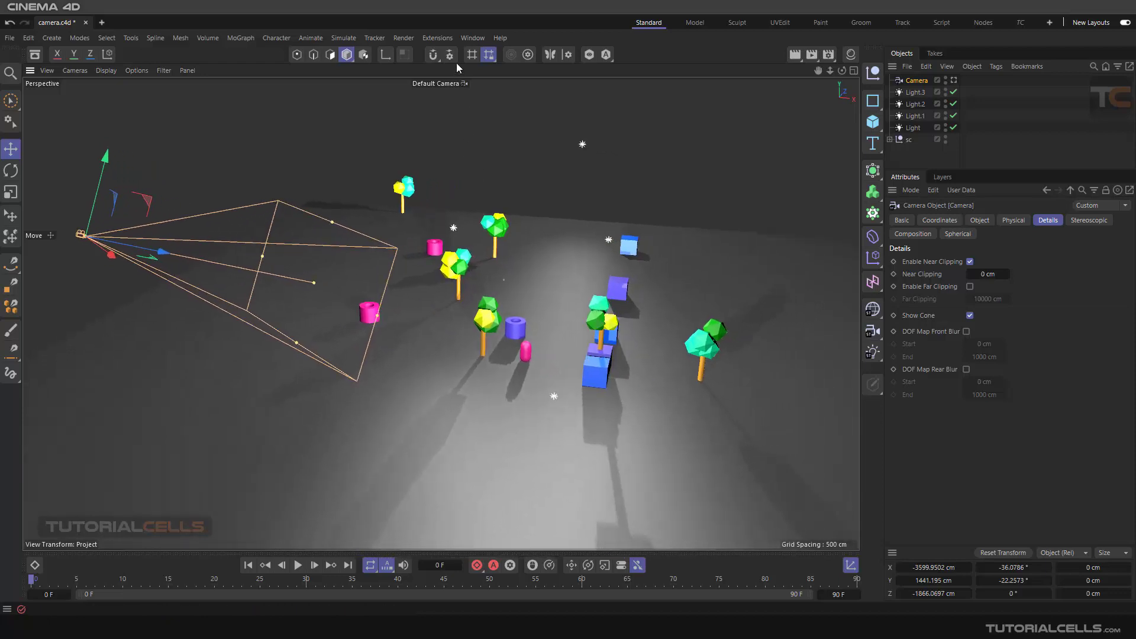
pyautogui.click(472, 38)
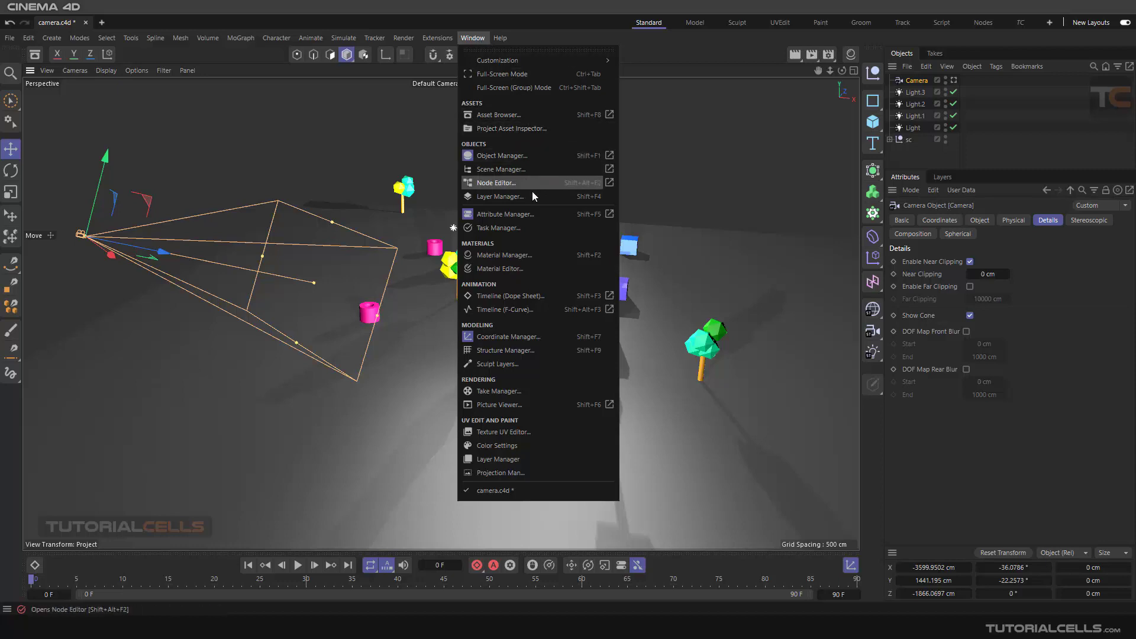
# Add a New View Panel from the viewport's Panel menu
pyautogui.click(524, 229)
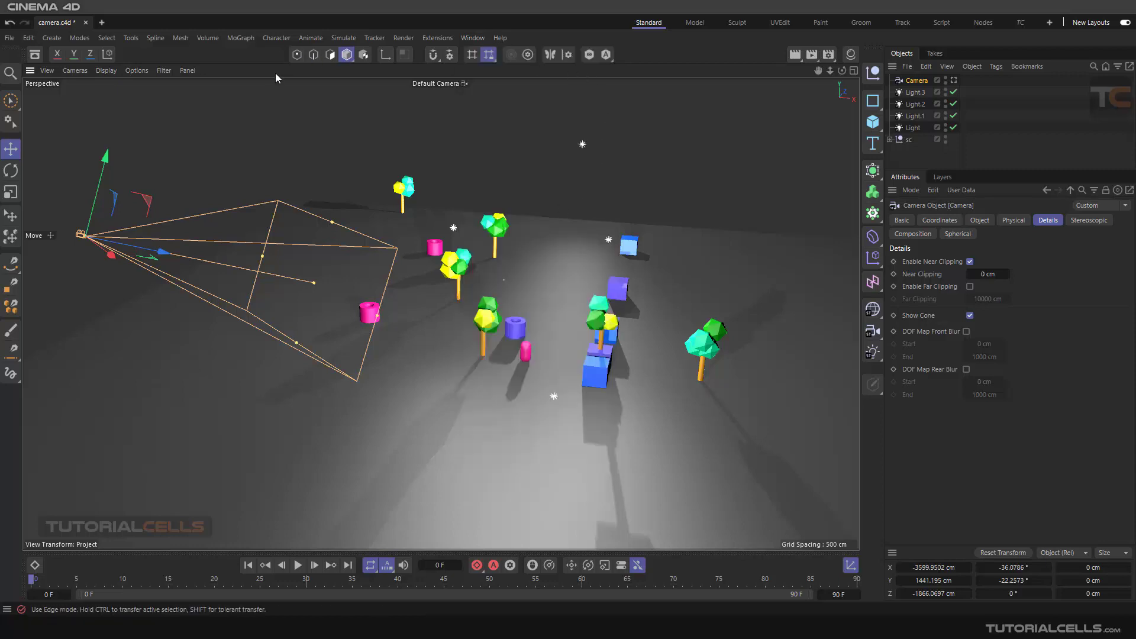
pyautogui.click(186, 71)
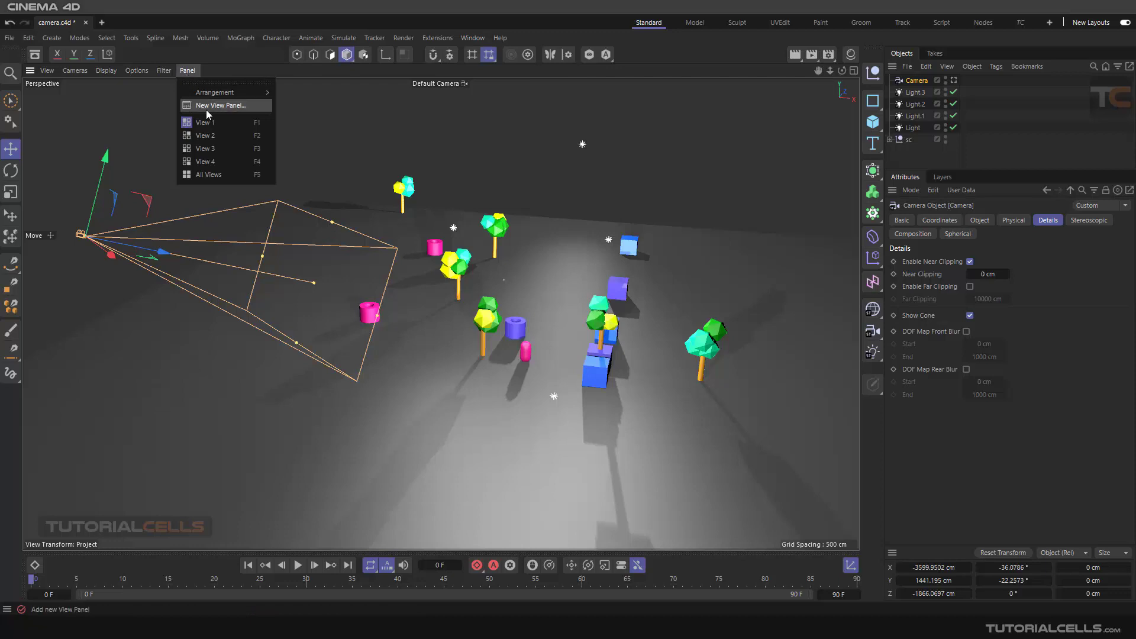
pyautogui.click(479, 35)
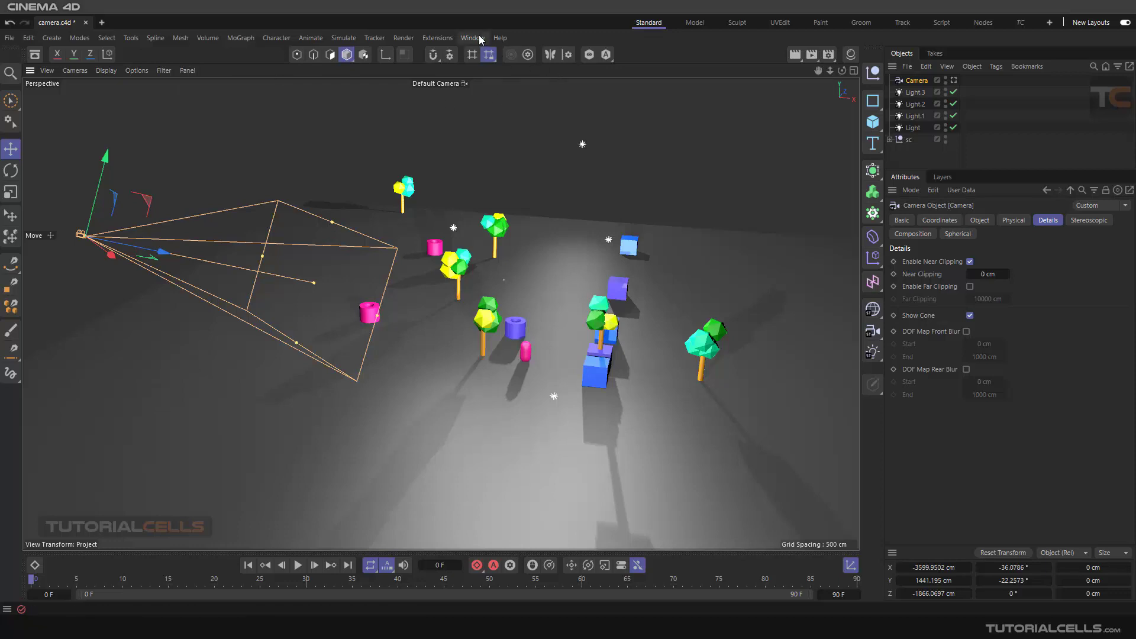
pyautogui.click(477, 37)
pyautogui.click(240, 38)
pyautogui.click(196, 70)
pyautogui.click(194, 70)
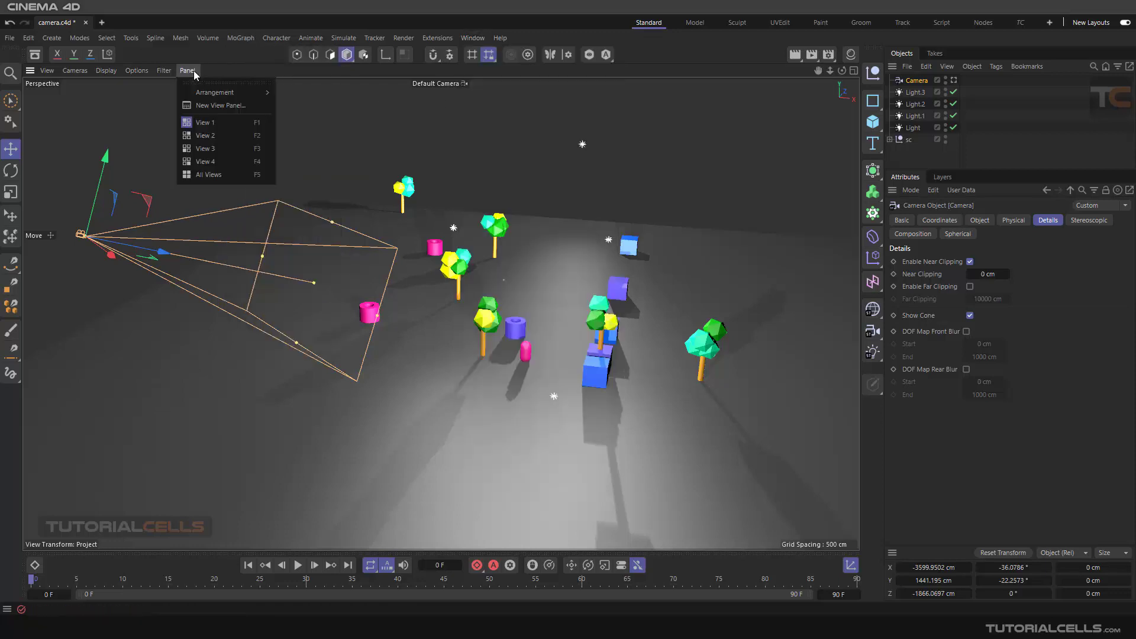
pyautogui.click(220, 104)
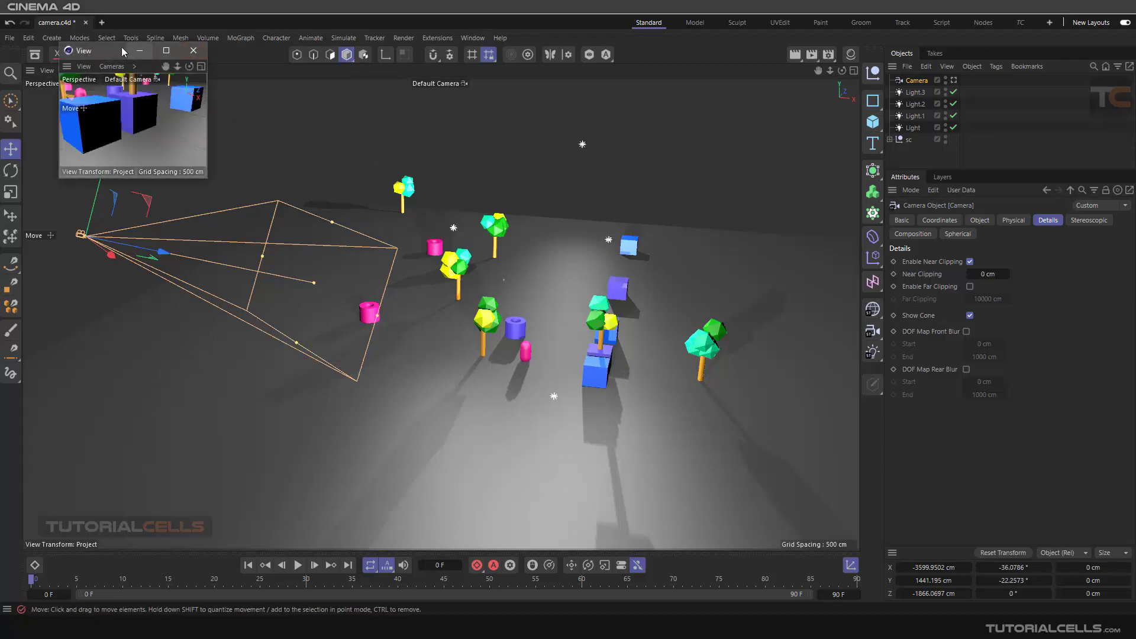
# Center and enlarge the floating view panel and set it to look through Camera
pyautogui.moveTo(122, 50); pyautogui.dragTo(491, 118)
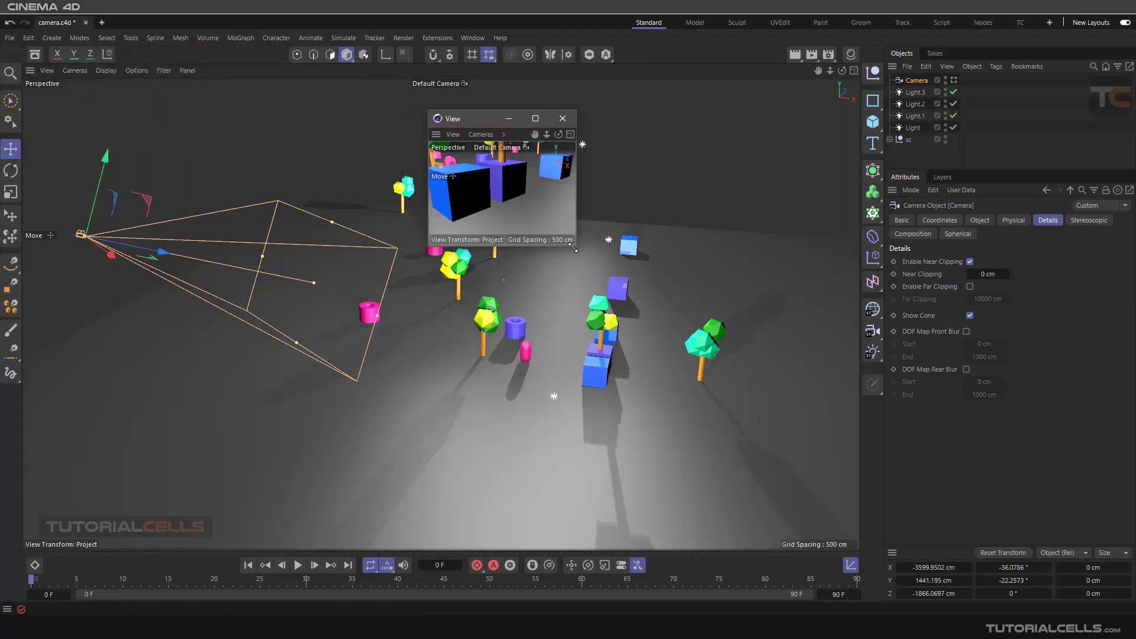
pyautogui.moveTo(572, 248); pyautogui.dragTo(817, 450)
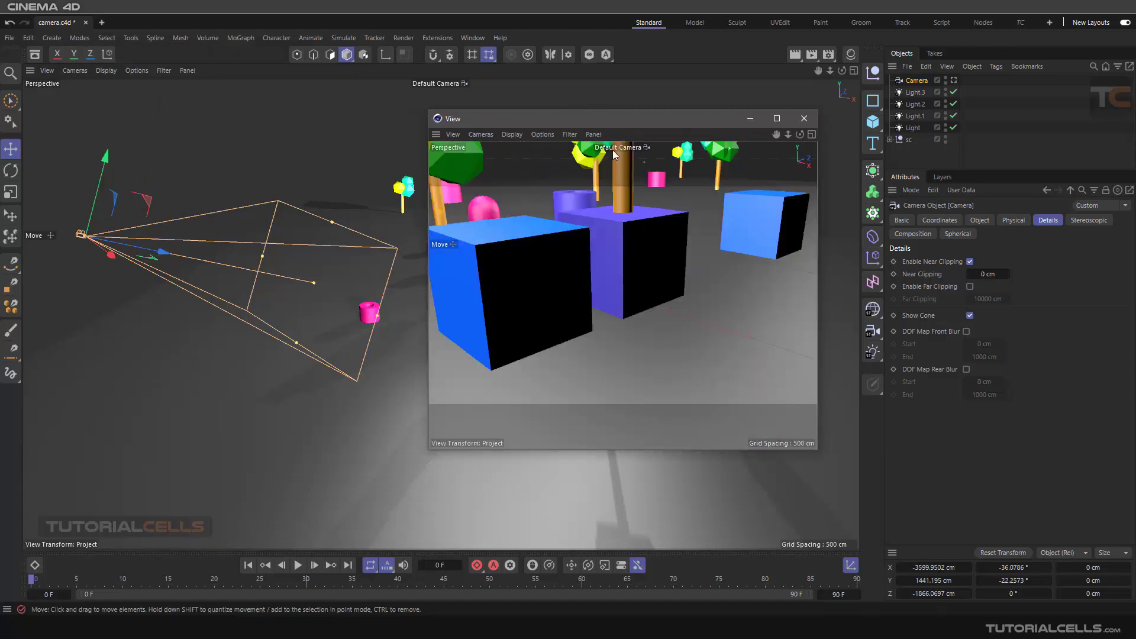
pyautogui.keyDown('alt'); pyautogui.moveTo(319, 230); pyautogui.dragTo(358, 233); pyautogui.keyUp('alt')
pyautogui.moveTo(543, 119); pyautogui.dragTo(559, 121)
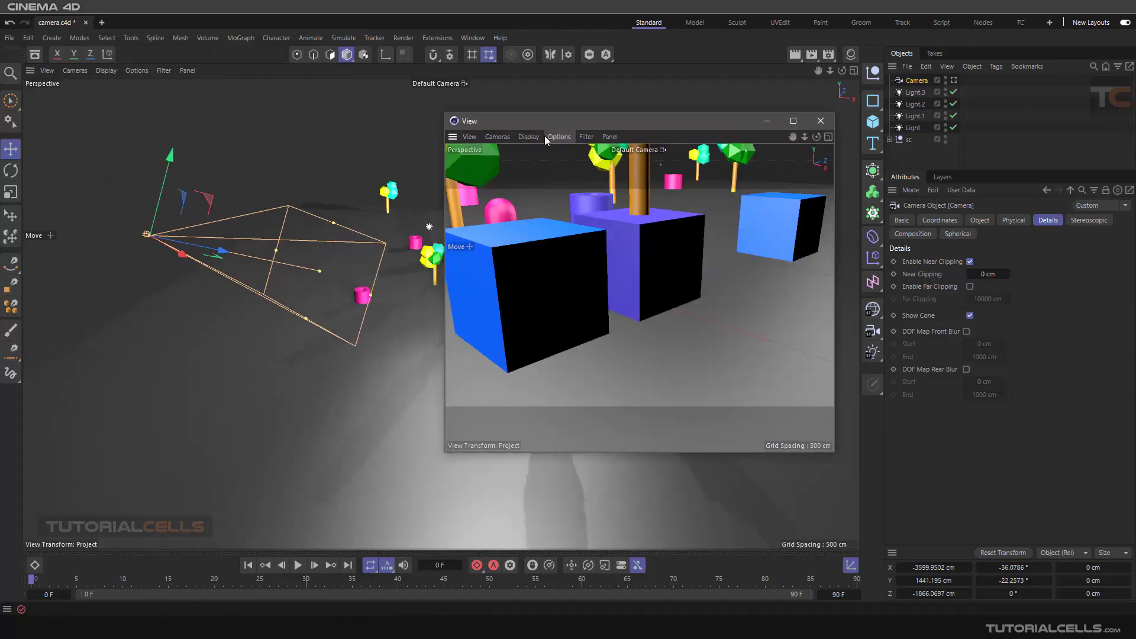
pyautogui.click(469, 137)
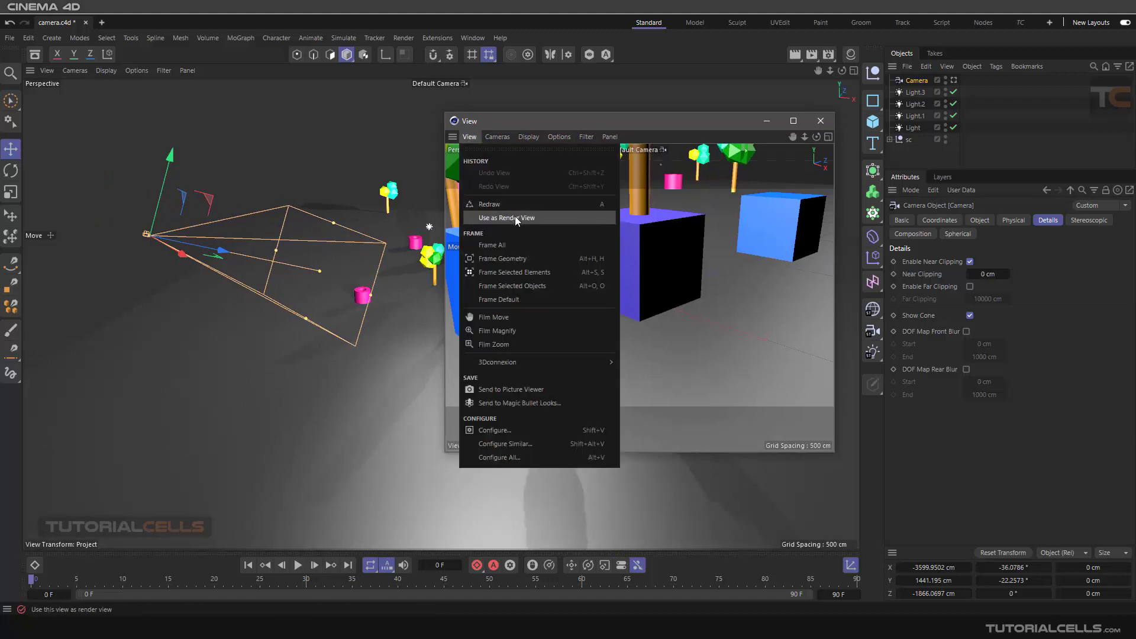
pyautogui.moveTo(502, 140)
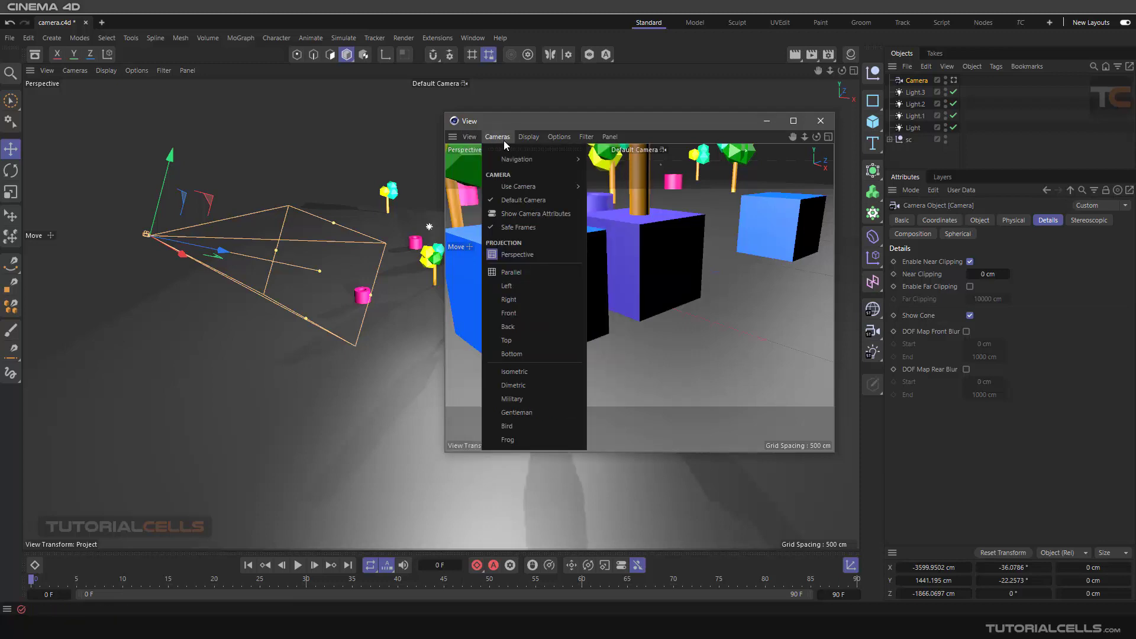
pyautogui.moveTo(520, 190)
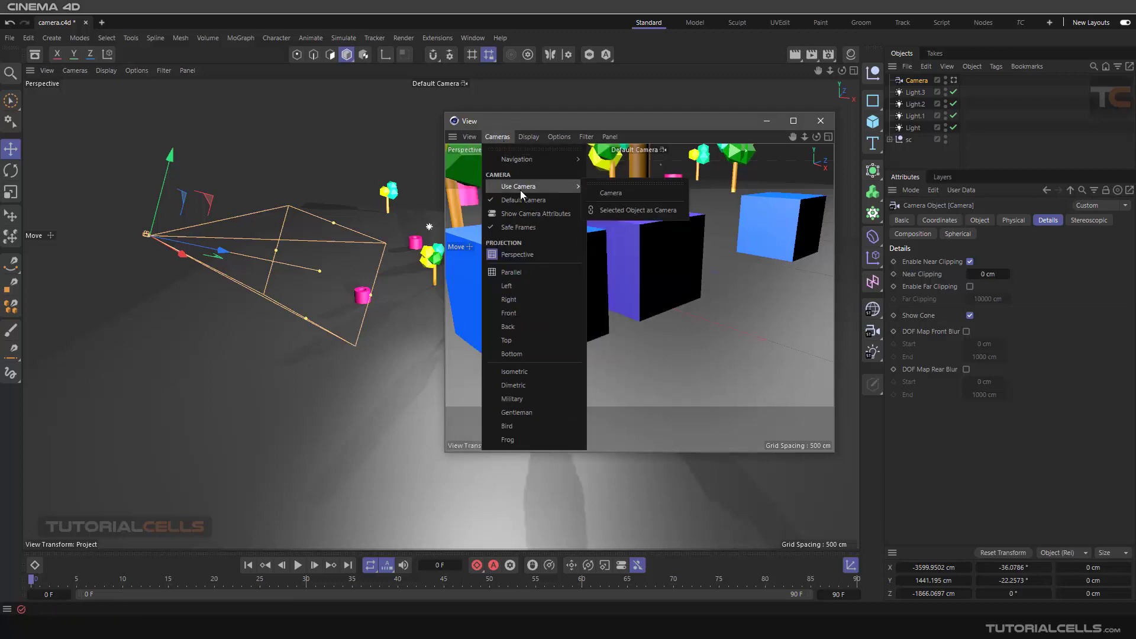
pyautogui.click(609, 193)
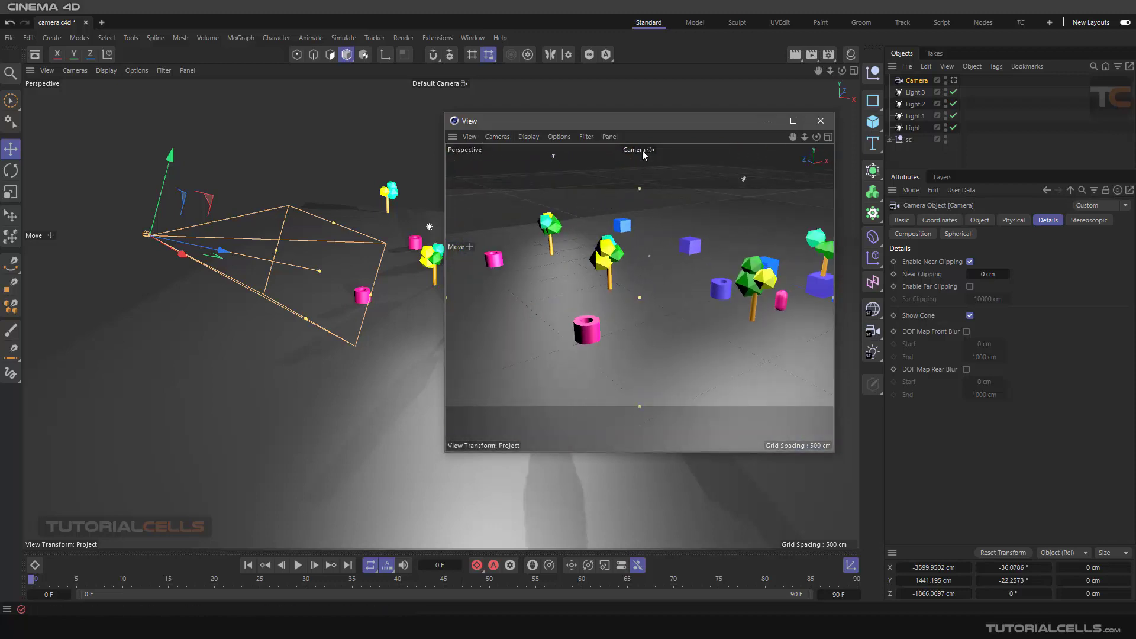
# Move the Camera right to X −3348.65, Y 1303.36, Z −1632.48 cm while watching its view
pyautogui.moveTo(220, 250); pyautogui.dragTo(246, 255)
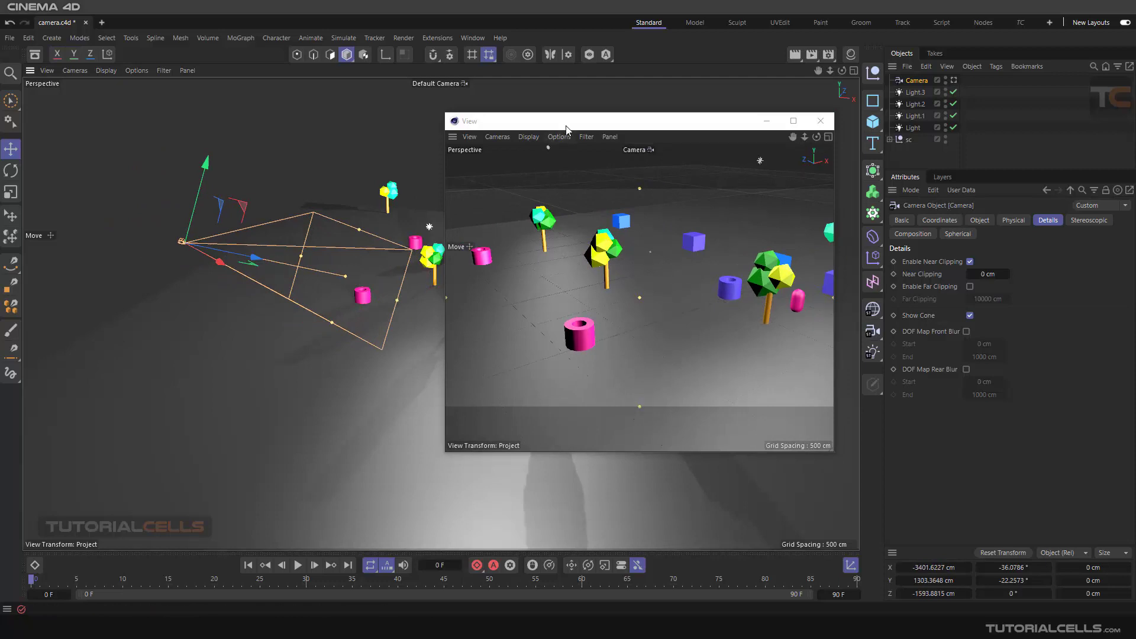
pyautogui.moveTo(572, 121); pyautogui.dragTo(659, 150)
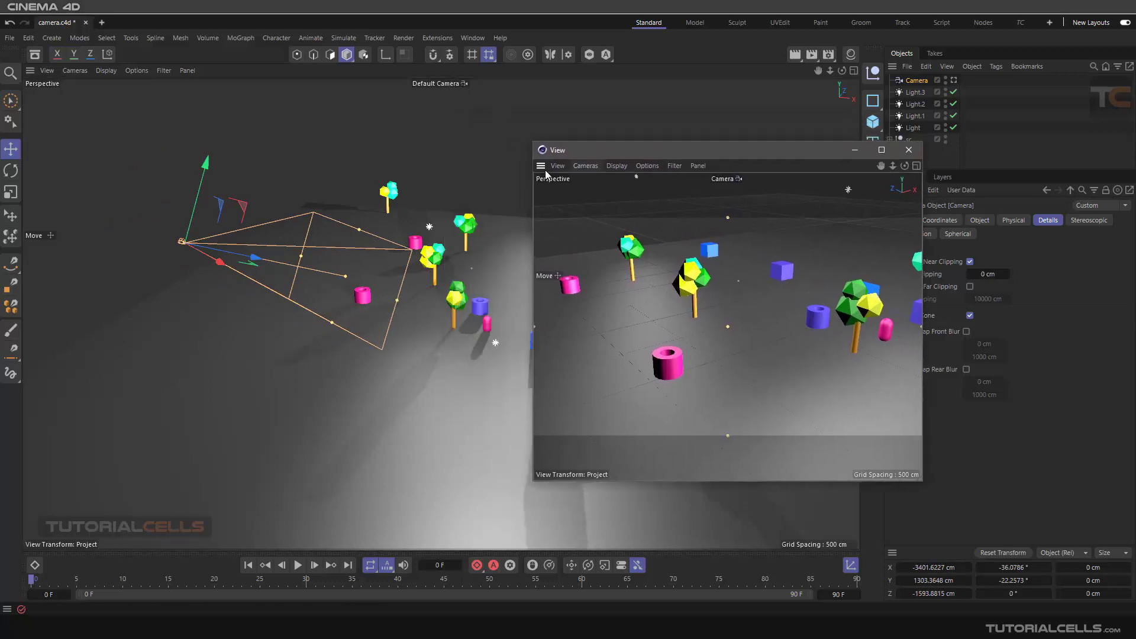
pyautogui.keyDown('alt'); pyautogui.moveTo(212, 277); pyautogui.dragTo(348, 311); pyautogui.keyUp('alt')
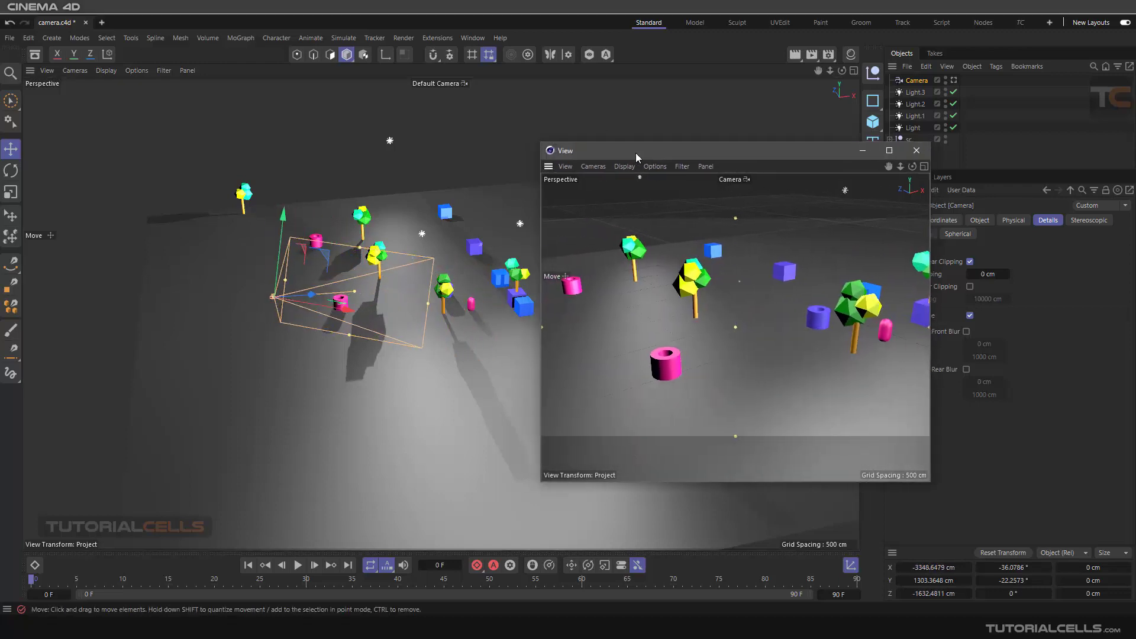
pyautogui.moveTo(636, 153); pyautogui.dragTo(646, 147)
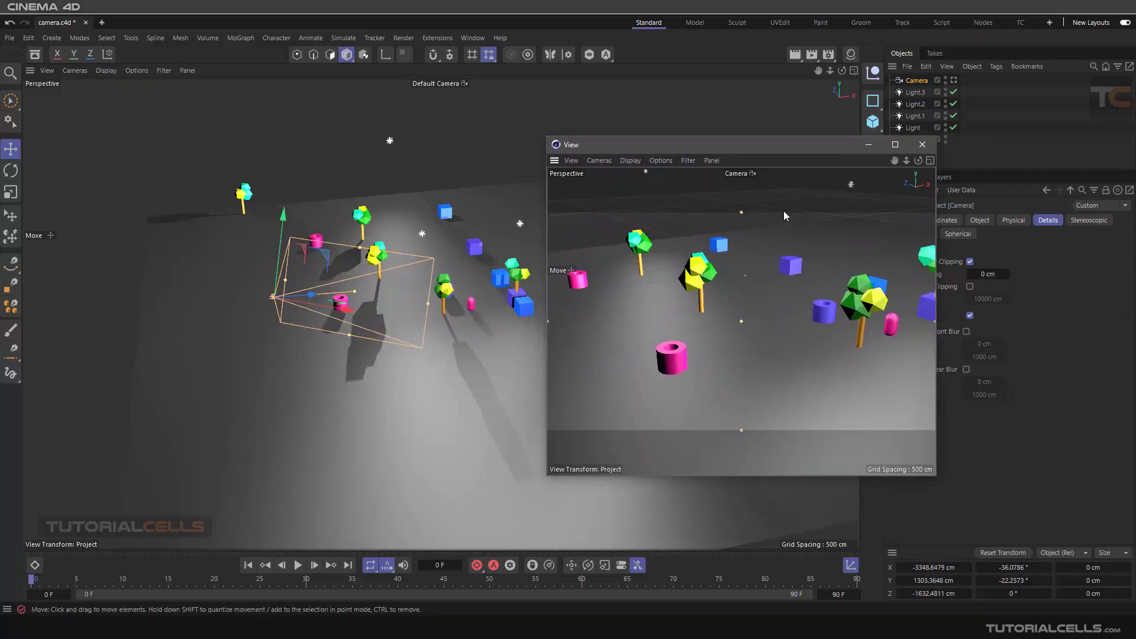
# Close the floating view and zoom the main viewport in on the yellow tree
pyautogui.click(921, 145)
pyautogui.keyDown('alt'); pyautogui.moveTo(473, 266); pyautogui.dragTo(352, 290); pyautogui.keyUp('alt')
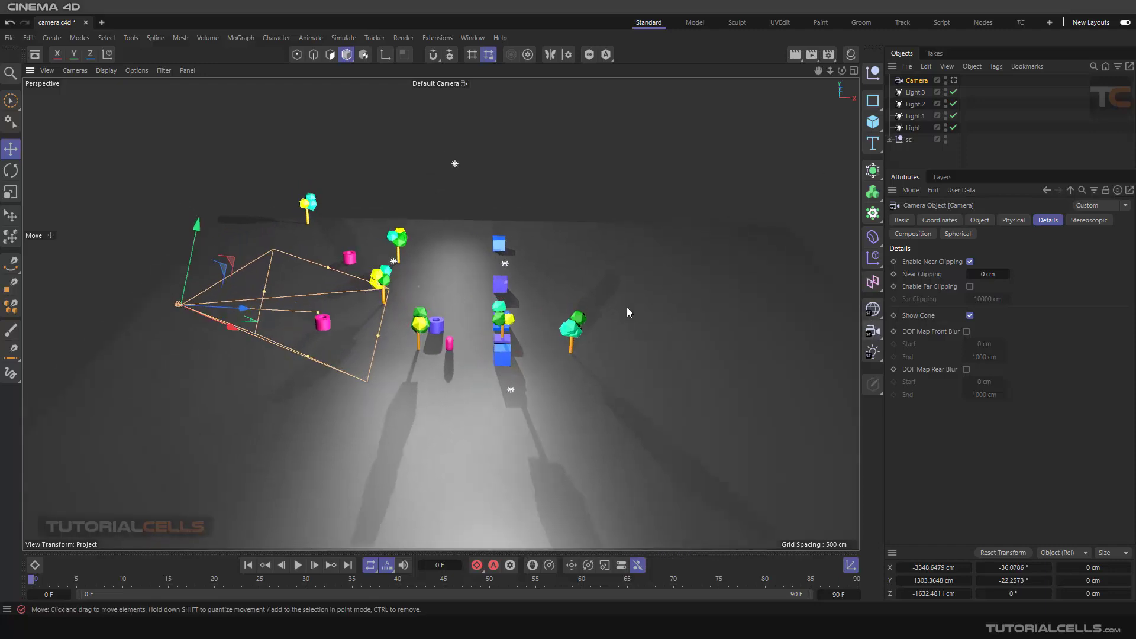
pyautogui.keyDown('alt'); pyautogui.moveTo(629, 312); pyautogui.dragTo(560, 284); pyautogui.keyUp('alt')
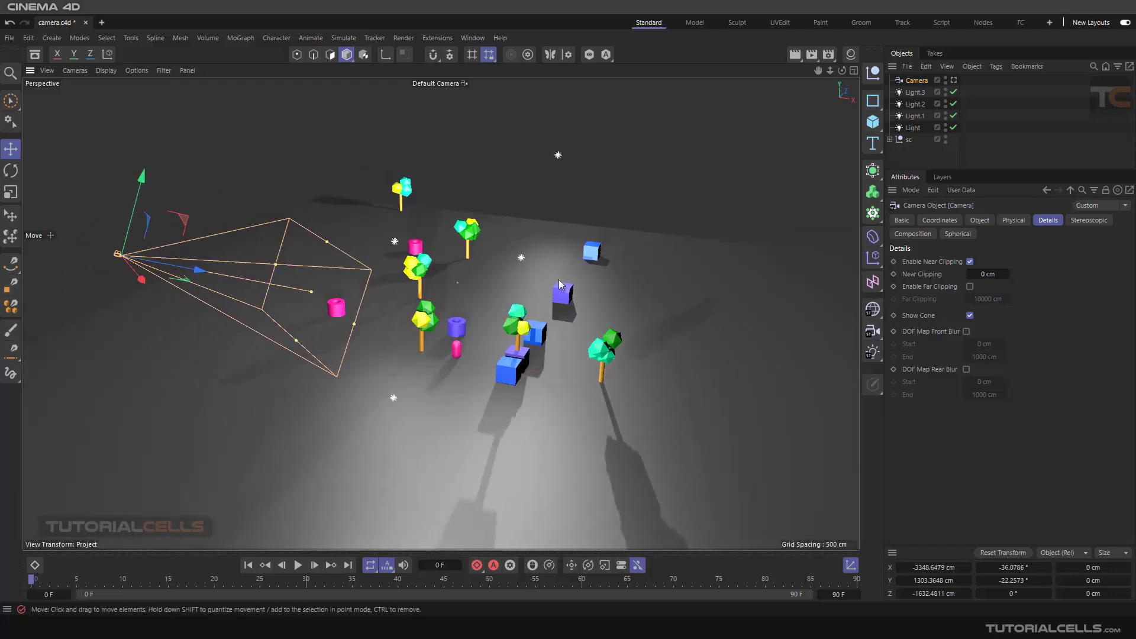
pyautogui.scroll(2, 560, 284)
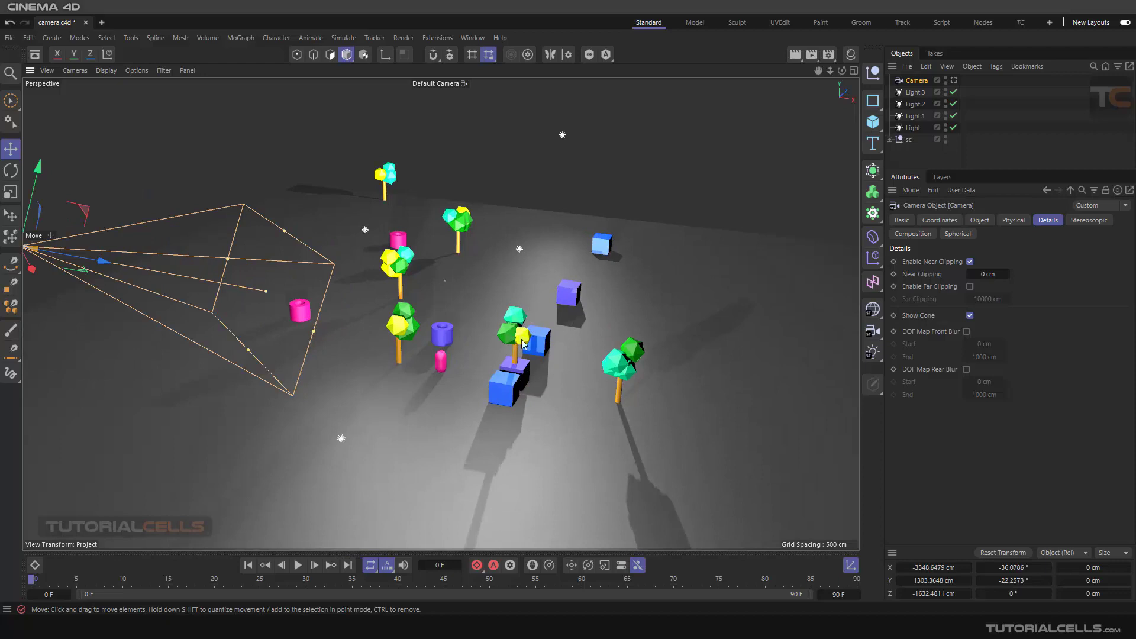
pyautogui.scroll(5, 521, 341)
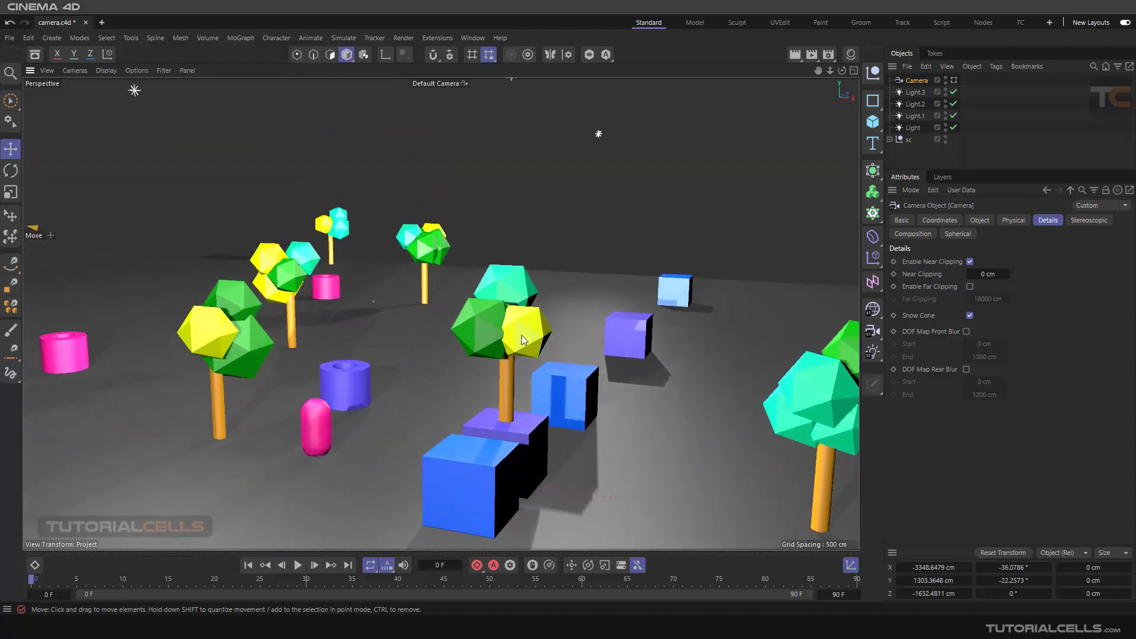
pyautogui.keyDown('alt'); pyautogui.moveTo(521, 335); pyautogui.dragTo(521, 256, button='middle'); pyautogui.keyUp('alt')
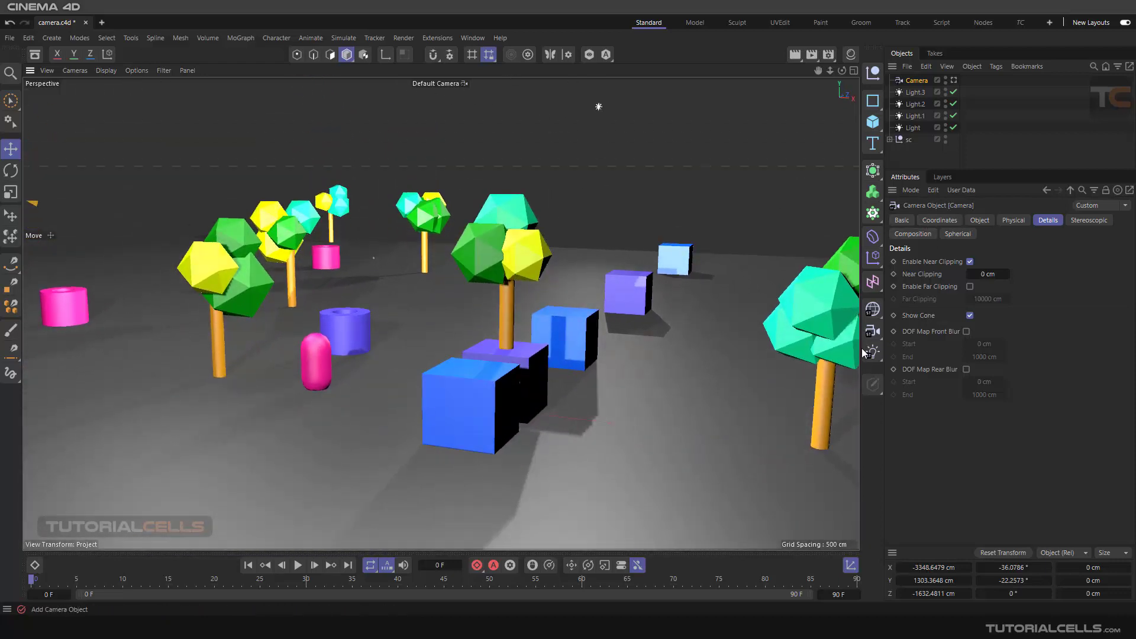
pyautogui.click(873, 330)
pyautogui.click(958, 80)
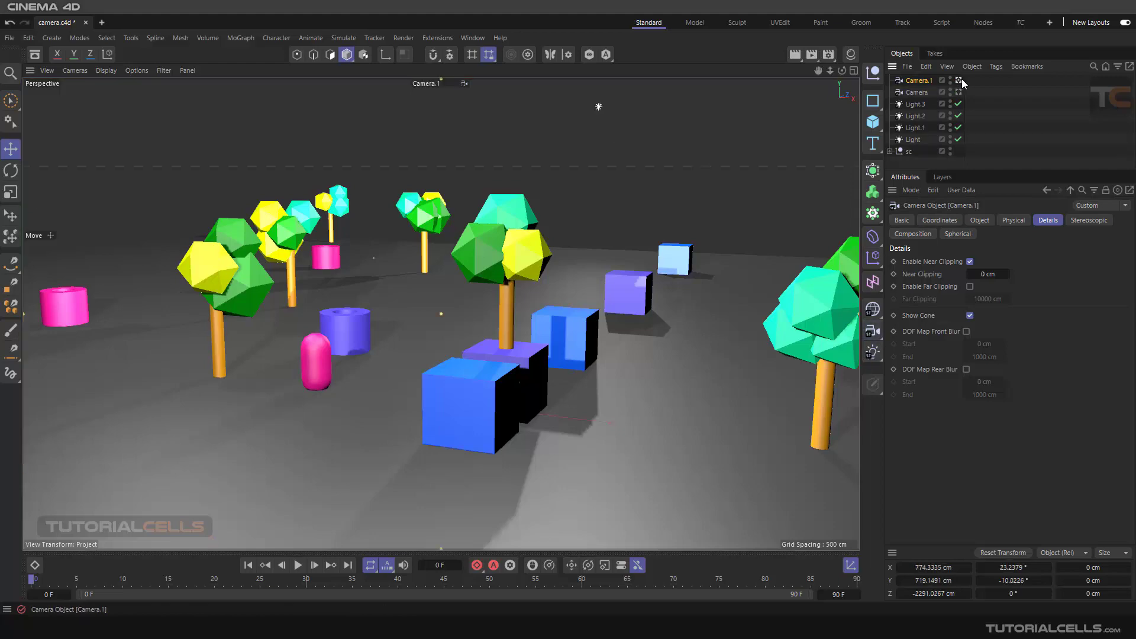
pyautogui.click(958, 80)
pyautogui.scroll(-10, 599, 337)
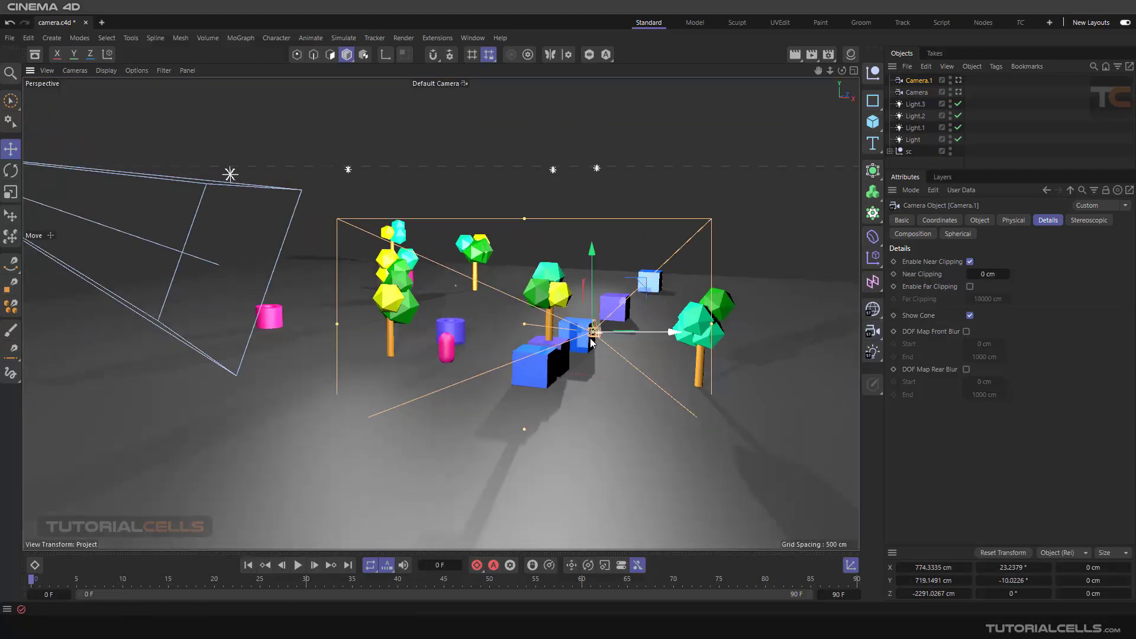
pyautogui.keyDown('alt'); pyautogui.moveTo(545, 349); pyautogui.dragTo(626, 318); pyautogui.keyUp('alt')
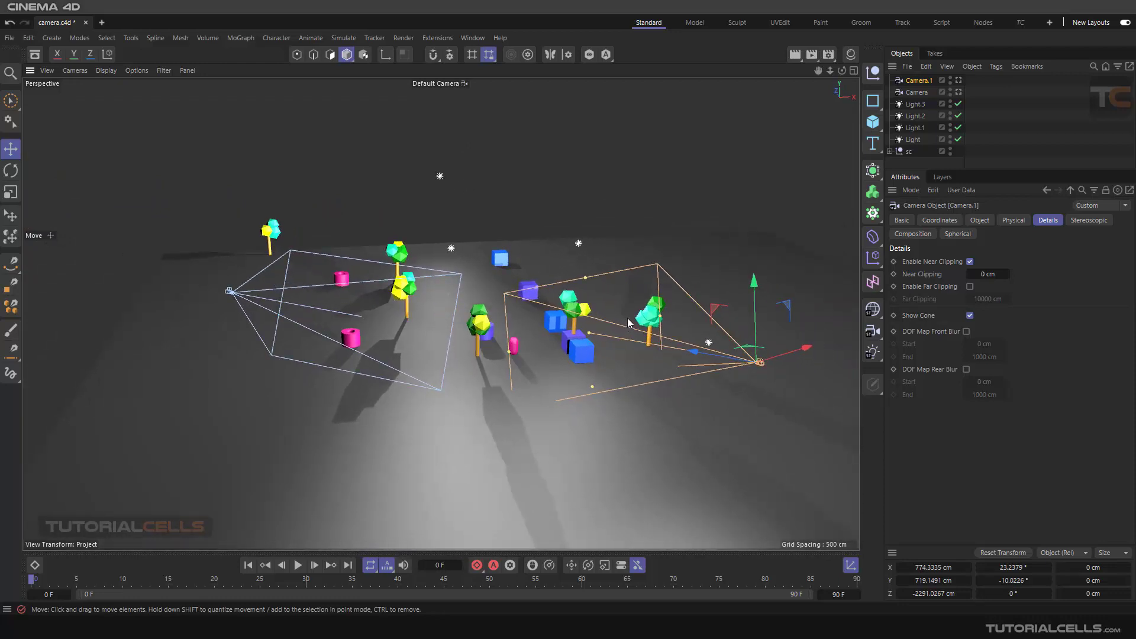
pyautogui.press('Delete')
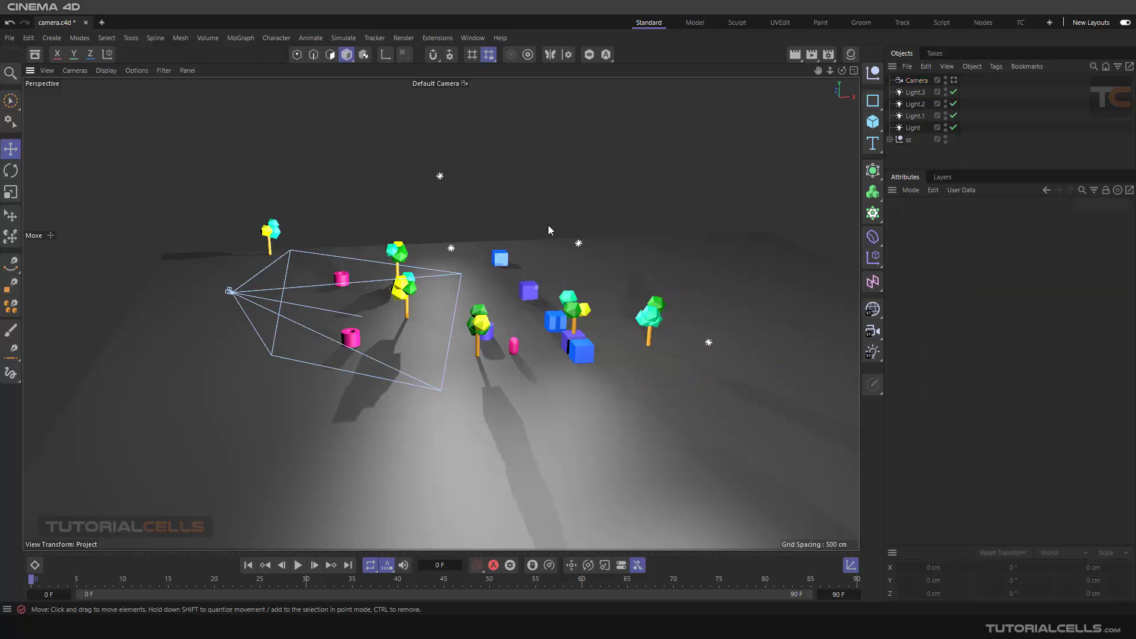
pyautogui.scroll(2, 729, 288)
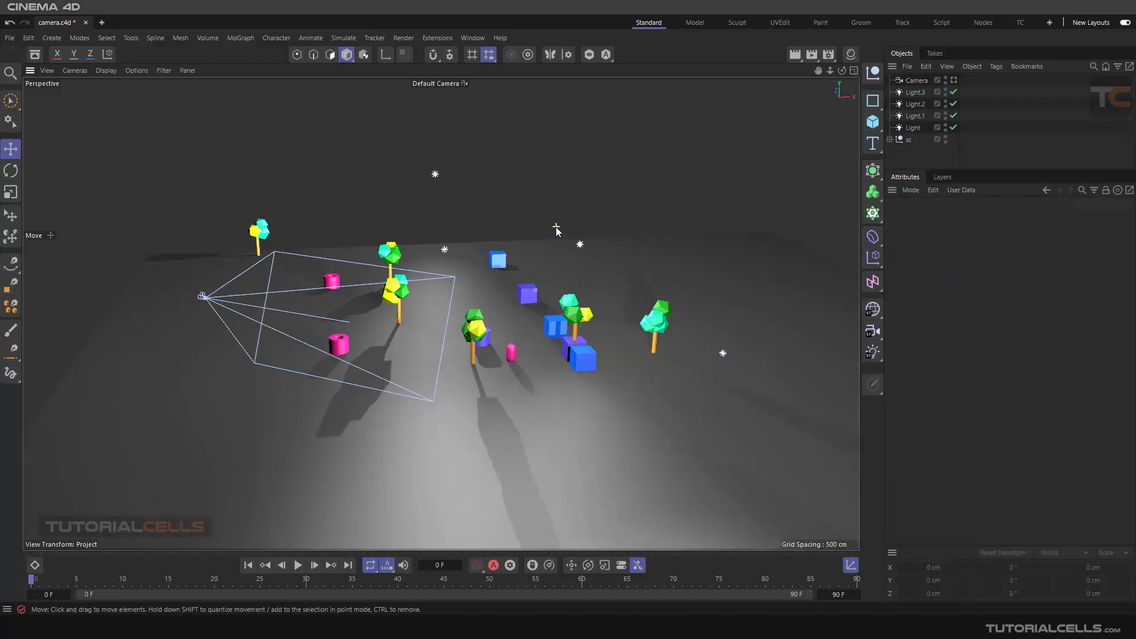
pyautogui.click(953, 80)
pyautogui.click(953, 80)
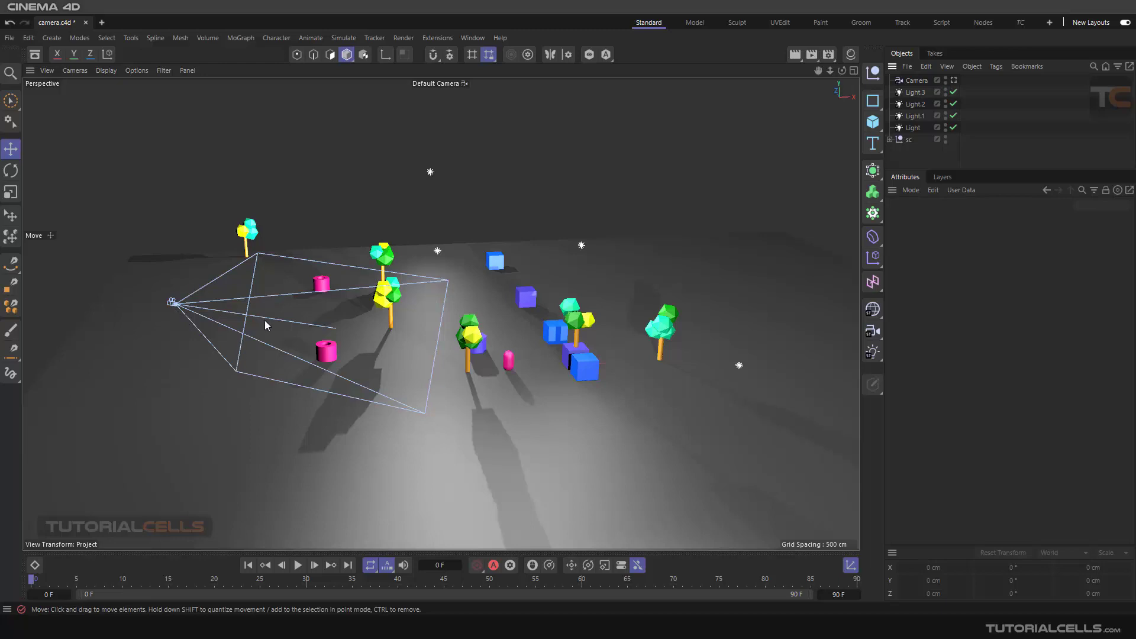
pyautogui.click(946, 79)
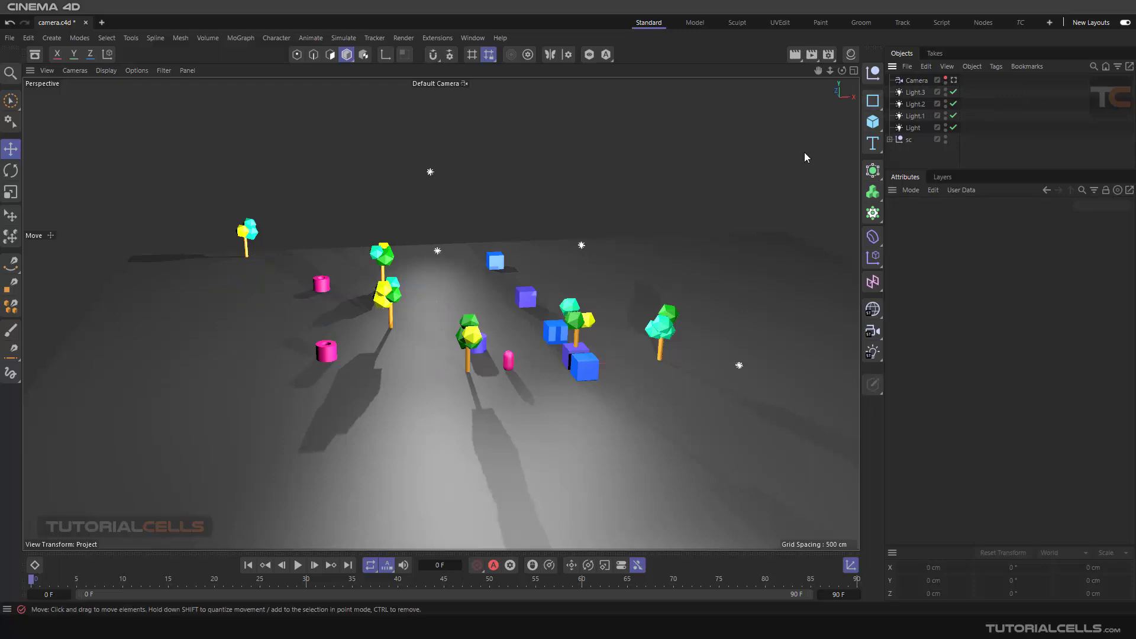
pyautogui.click(945, 78)
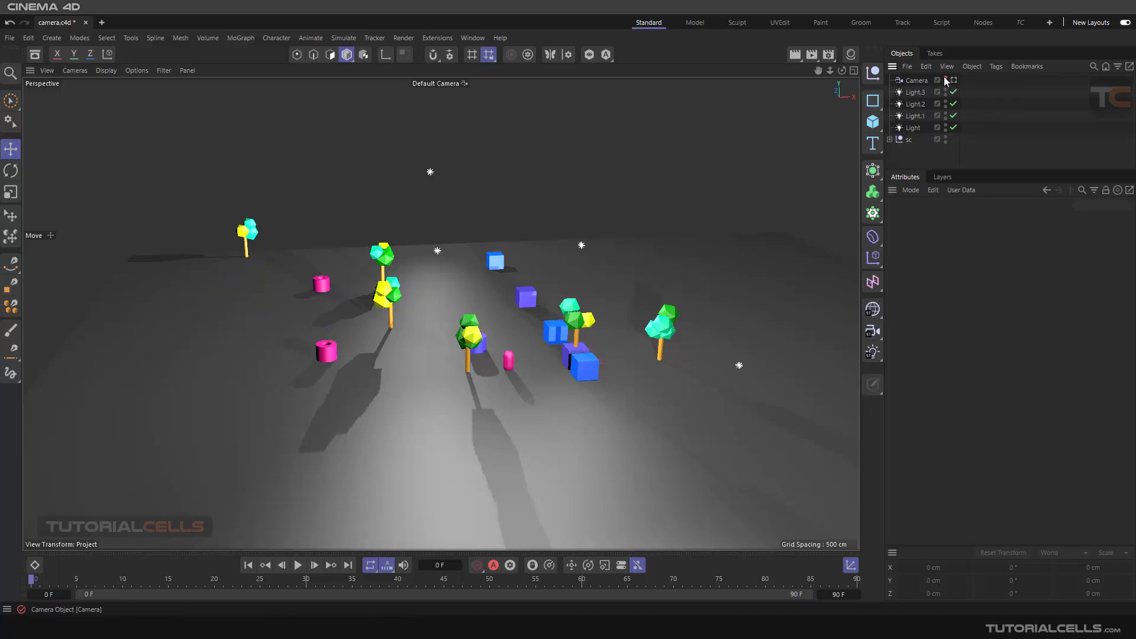
pyautogui.click(917, 80)
pyautogui.keyDown('alt'); pyautogui.moveTo(537, 302); pyautogui.dragTo(530, 303); pyautogui.keyUp('alt')
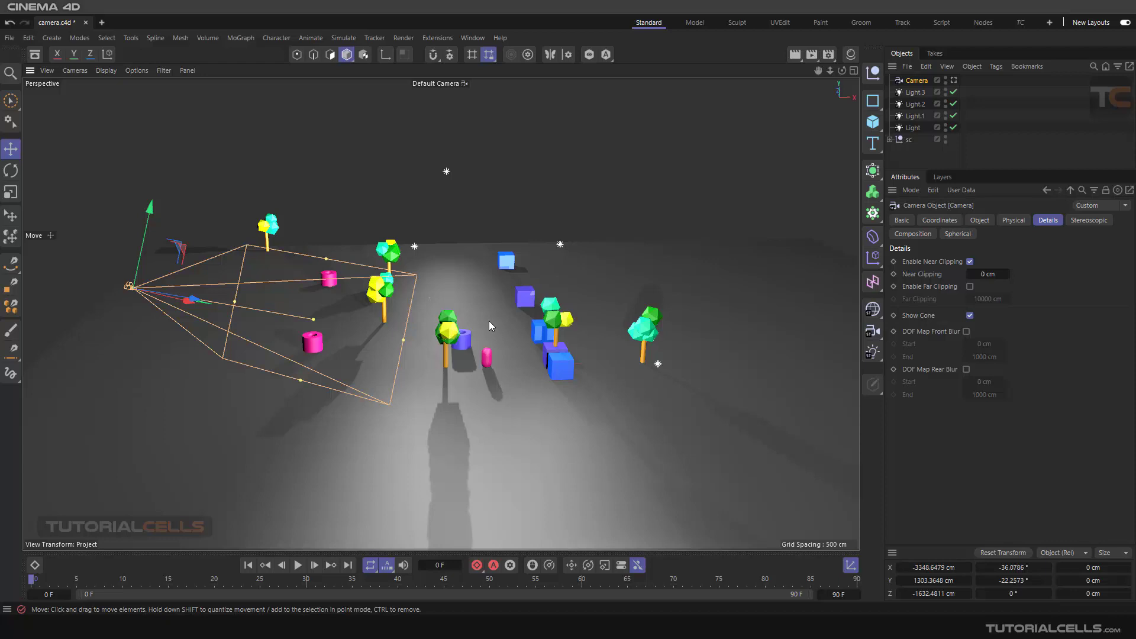
# Browse the Camera's Attributes tabs, ending on Object: Perspective projection, 36 mm focal length
pyautogui.keyDown('alt'); pyautogui.moveTo(488, 321); pyautogui.dragTo(782, 290); pyautogui.keyUp('alt')
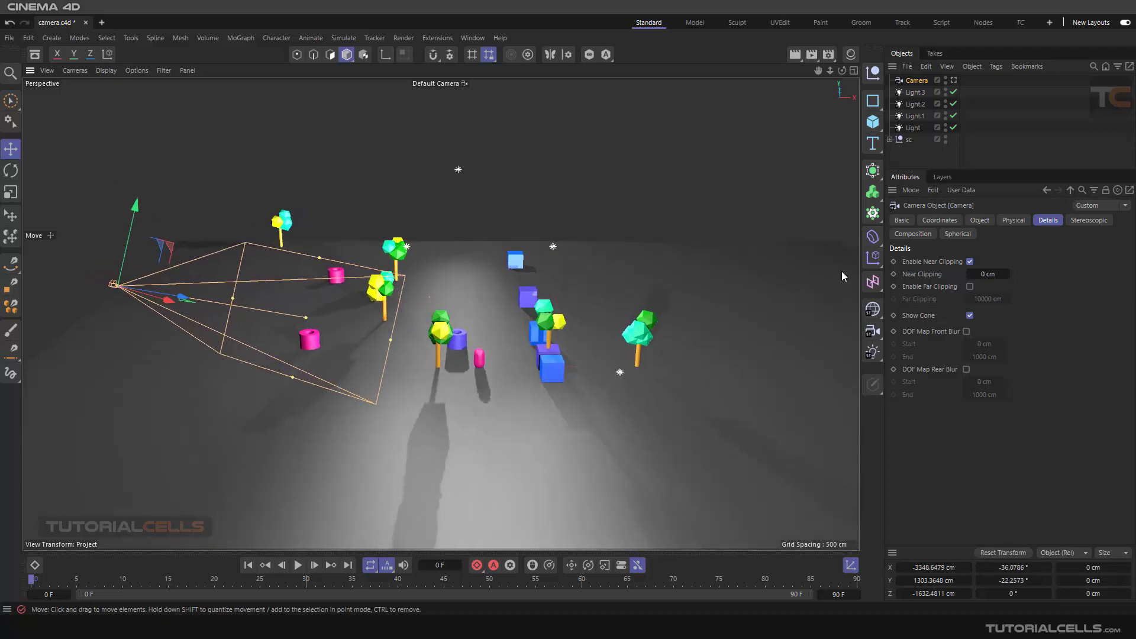
pyautogui.click(905, 223)
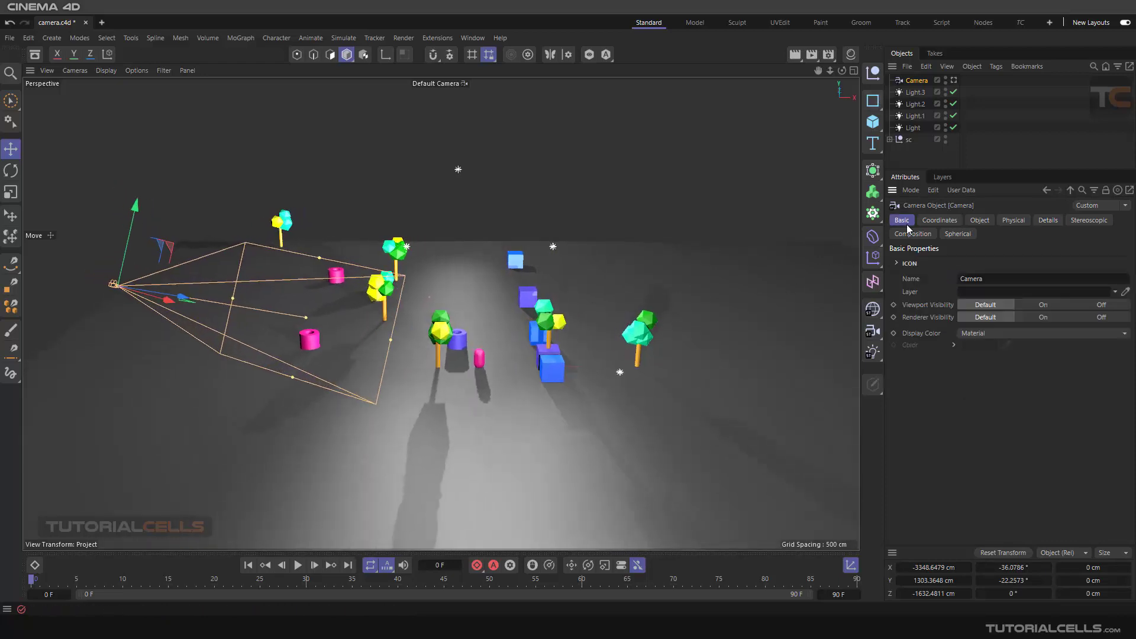
pyautogui.click(929, 221)
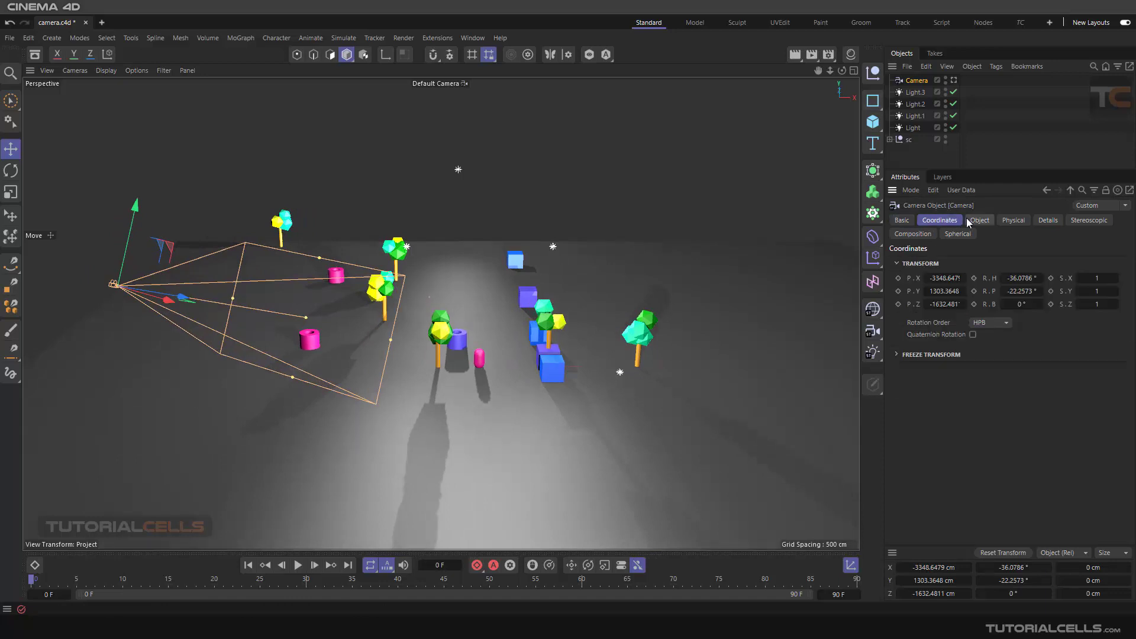
pyautogui.click(902, 220)
pyautogui.click(940, 220)
pyautogui.click(979, 220)
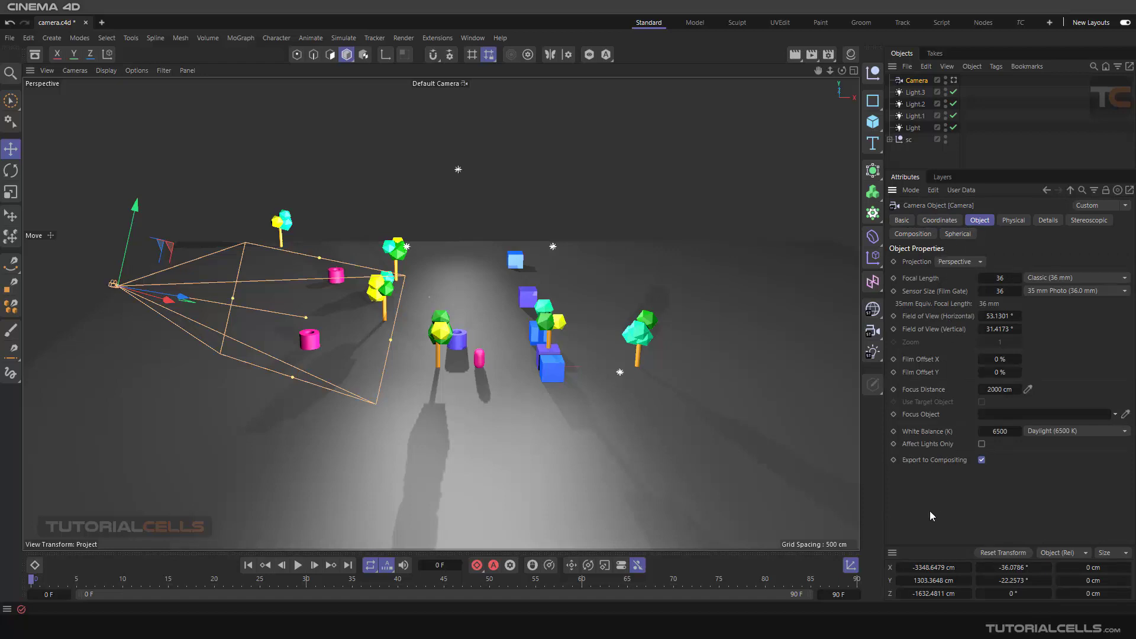
pyautogui.click(1013, 220)
pyautogui.click(1047, 220)
pyautogui.click(1079, 220)
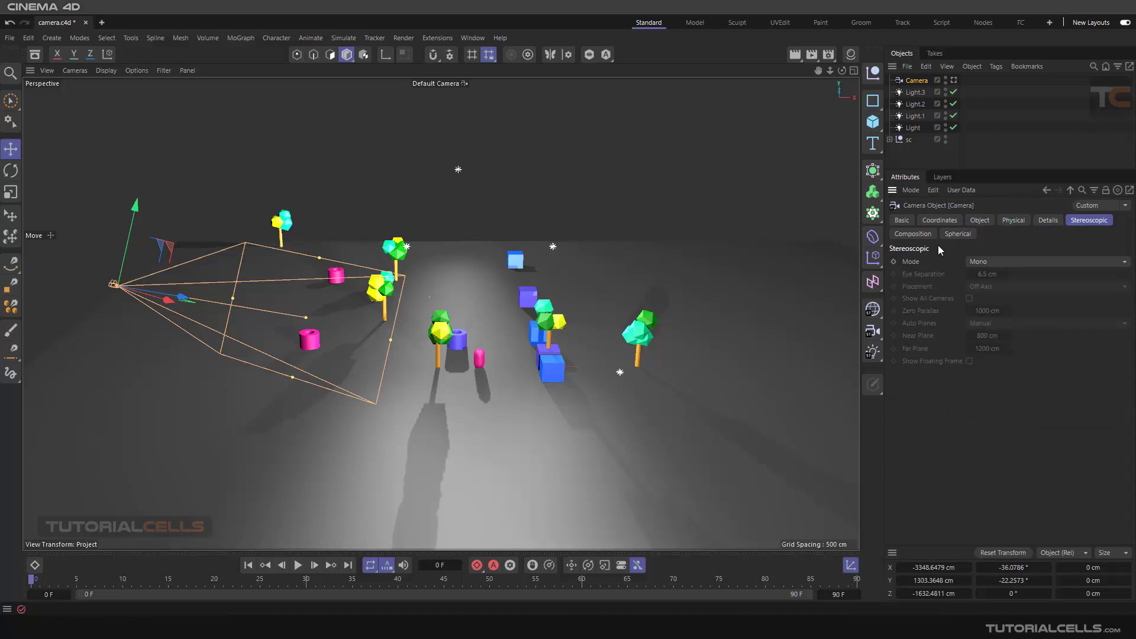
pyautogui.click(914, 234)
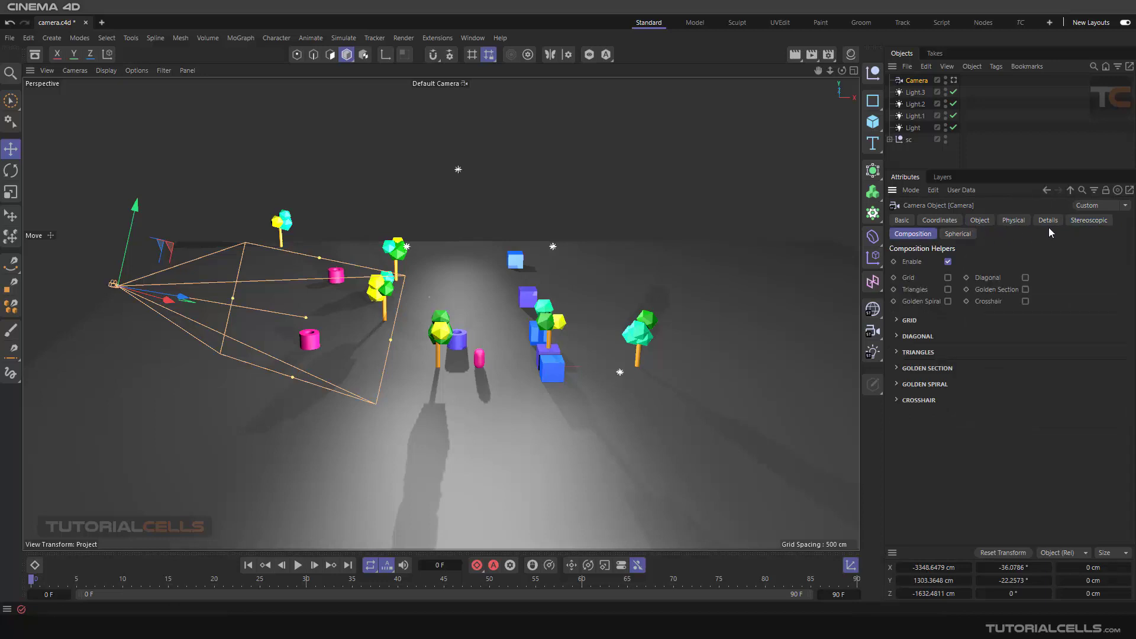
pyautogui.click(955, 235)
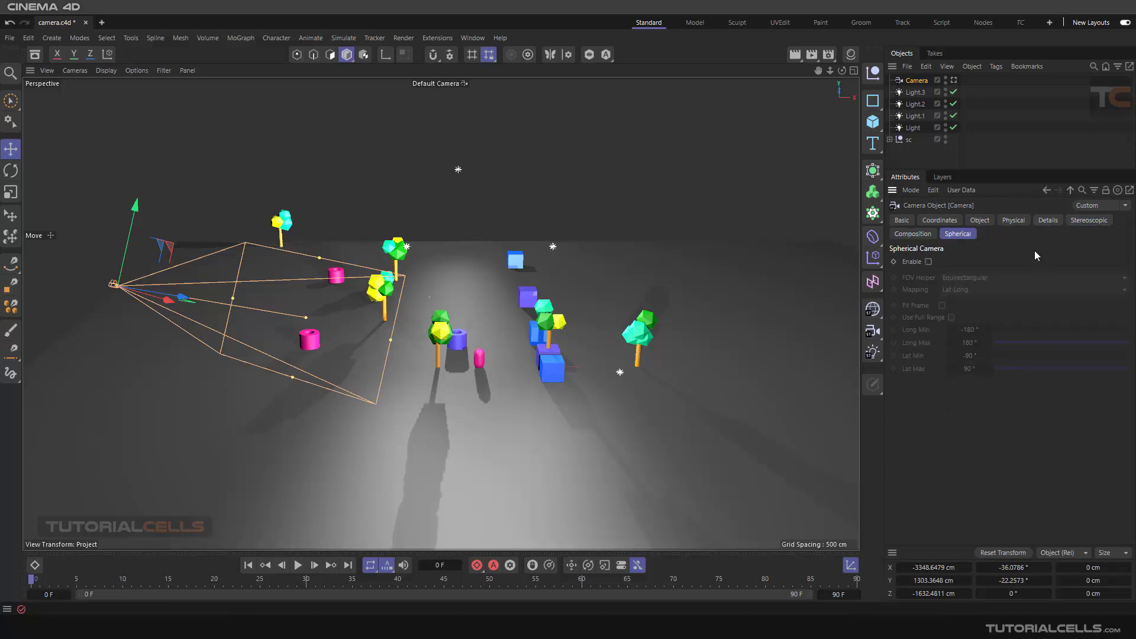
pyautogui.click(978, 222)
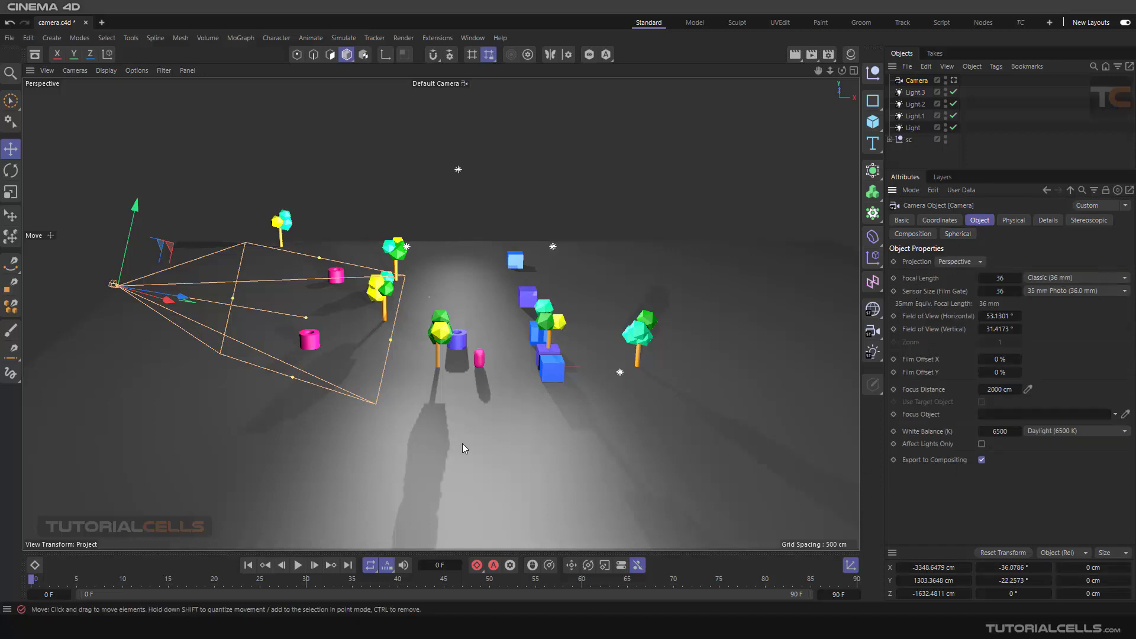
# Rotate the Camera to H −37.73°, P −18.18°, B −0.63° to aim it across the trees
pyautogui.keyDown('alt'); pyautogui.moveTo(282, 303); pyautogui.dragTo(260, 280); pyautogui.keyUp('alt')
pyautogui.press('r')
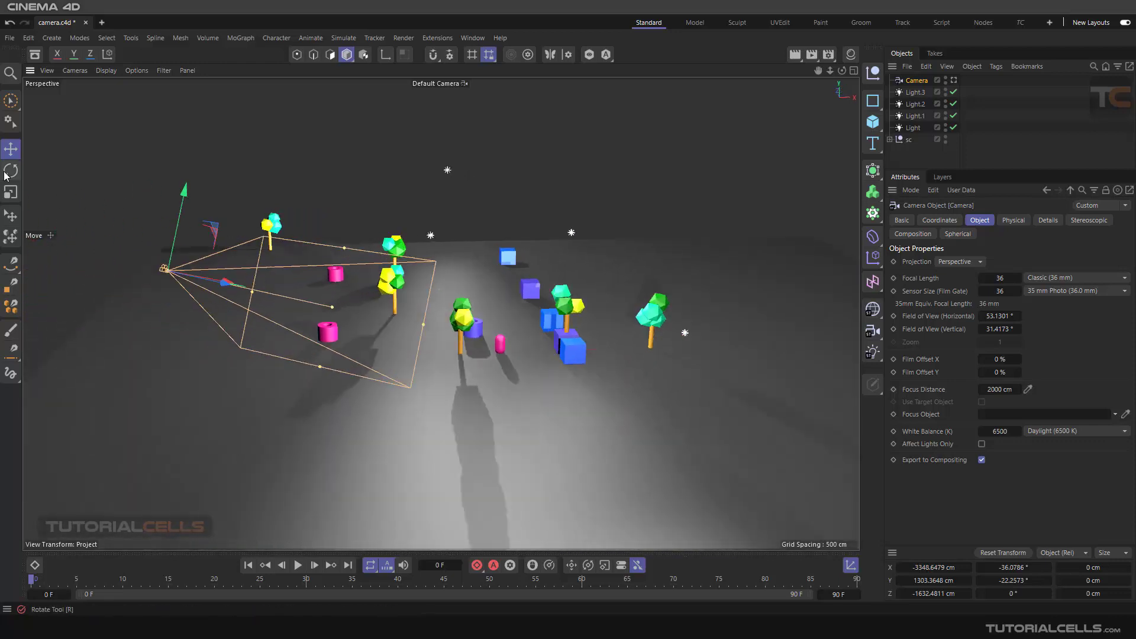
pyautogui.moveTo(141, 263); pyautogui.dragTo(127, 234)
pyautogui.keyDown('alt'); pyautogui.moveTo(299, 294); pyautogui.dragTo(333, 307); pyautogui.keyUp('alt')
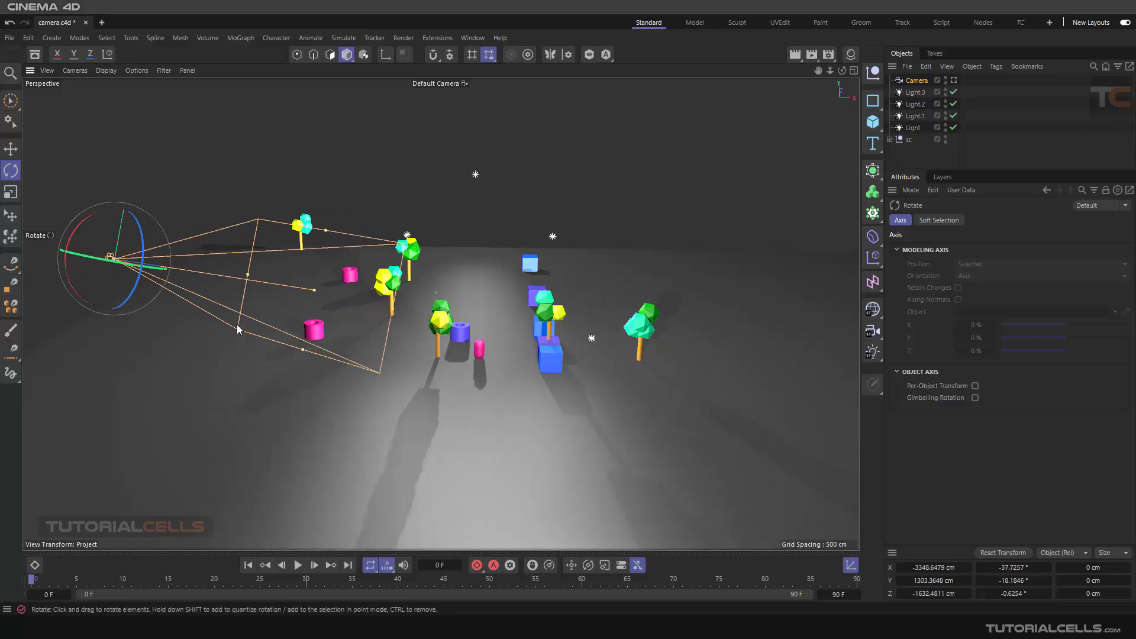
pyautogui.keyDown('alt'); pyautogui.moveTo(467, 335); pyautogui.dragTo(479, 333); pyautogui.keyUp('alt')
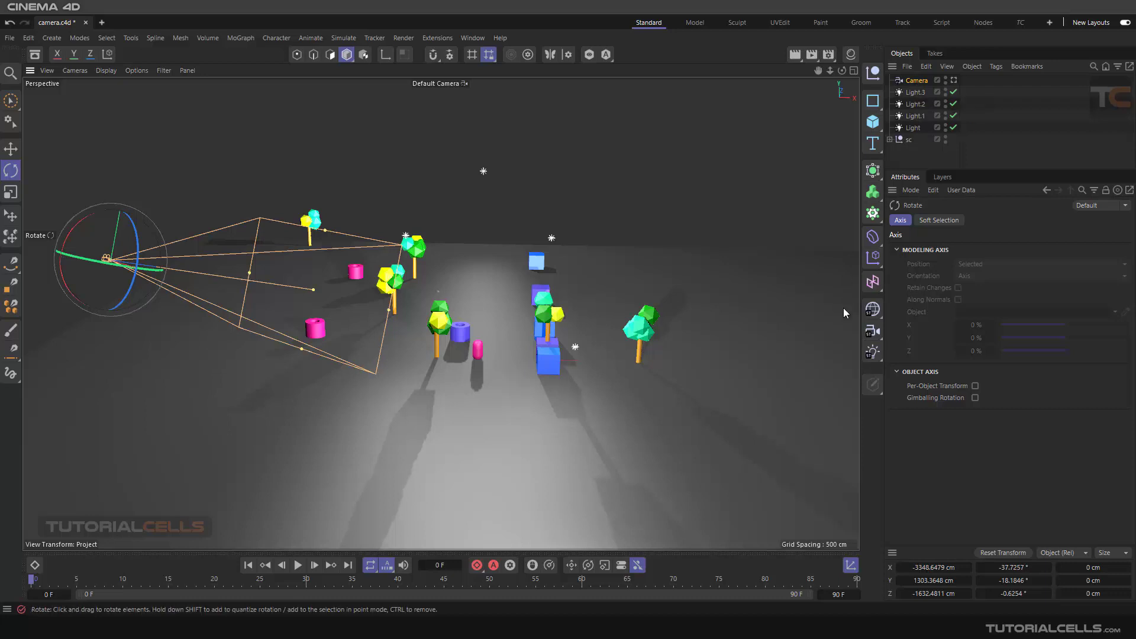
pyautogui.click(872, 332)
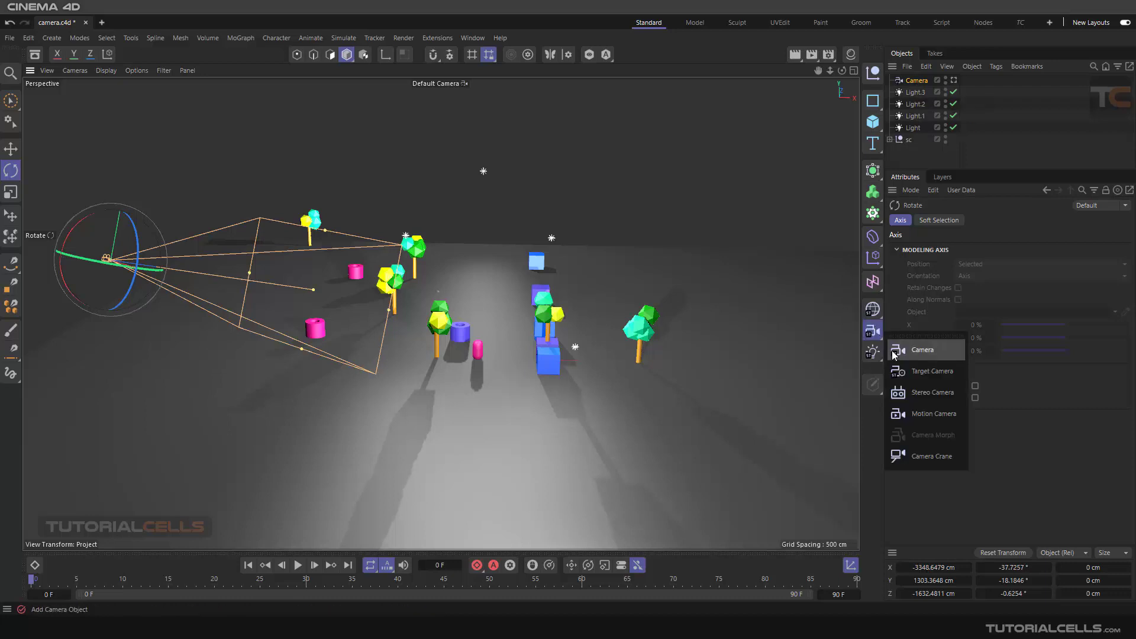
# Add a Target Camera, then select and nudge its Camera.Target.1 null
pyautogui.click(916, 373)
pyautogui.scroll(-3, 504, 313)
pyautogui.keyDown('alt'); pyautogui.moveTo(504, 313); pyautogui.dragTo(407, 310); pyautogui.keyUp('alt')
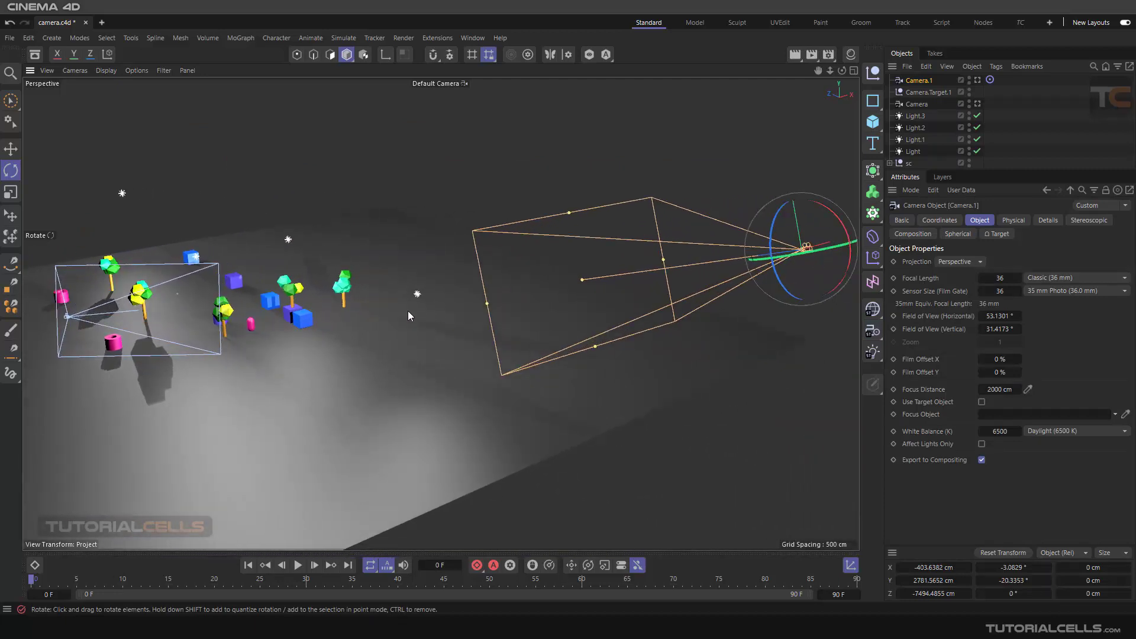
pyautogui.click(921, 93)
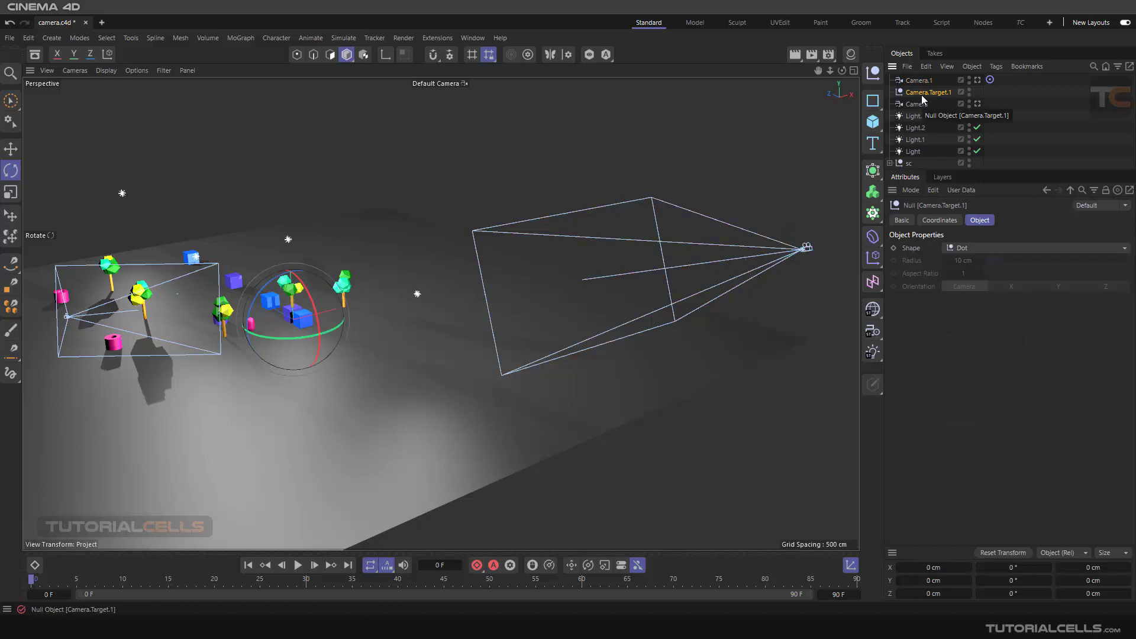
pyautogui.click(11, 148)
pyautogui.scroll(3, 338, 315)
pyautogui.moveTo(338, 315); pyautogui.dragTo(332, 317)
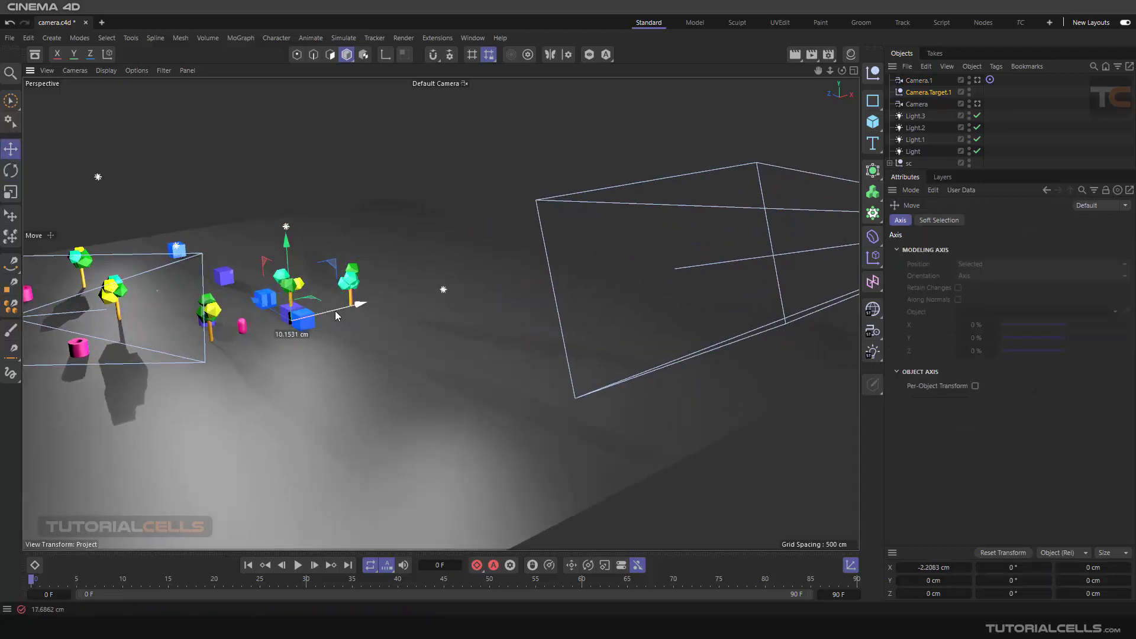
# Display the target null as a 100 cm sphere and move it to X 210.21, Z 562.35 cm
pyautogui.click(924, 91)
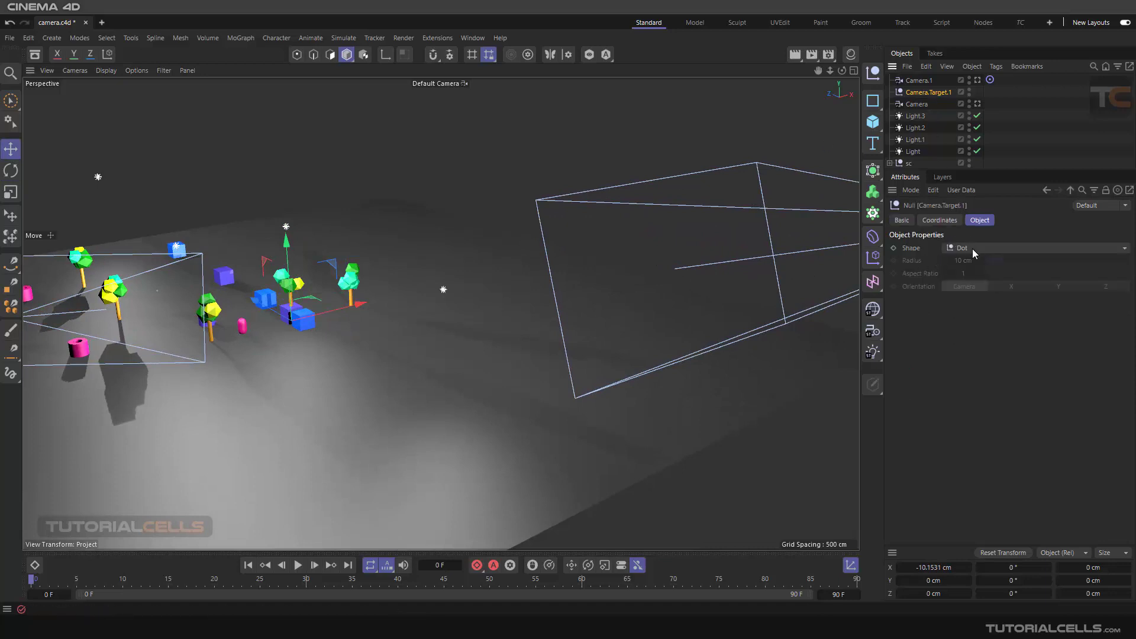
pyautogui.click(973, 249)
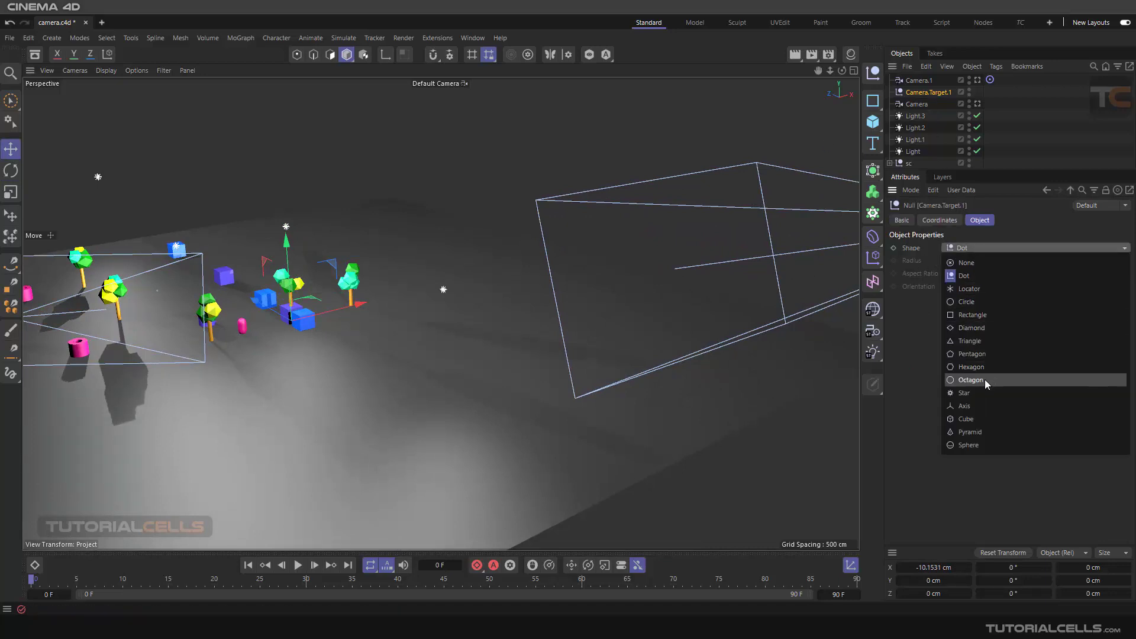
pyautogui.click(981, 446)
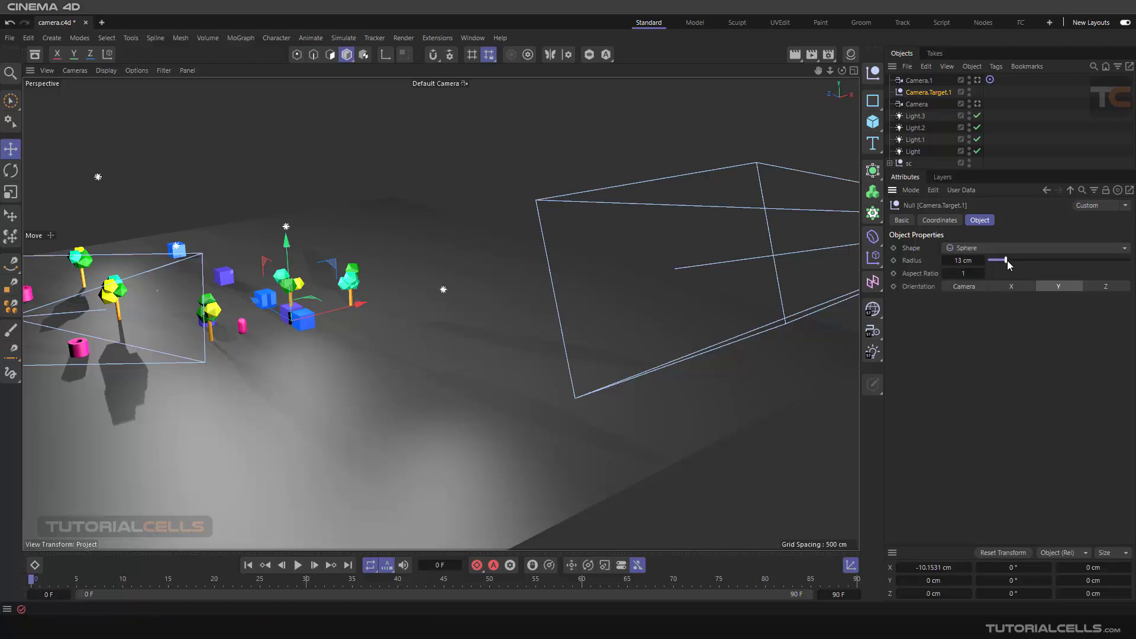
pyautogui.moveTo(1006, 263); pyautogui.dragTo(1031, 263)
pyautogui.moveTo(362, 304); pyautogui.dragTo(395, 291)
pyautogui.scroll(6, 331, 317)
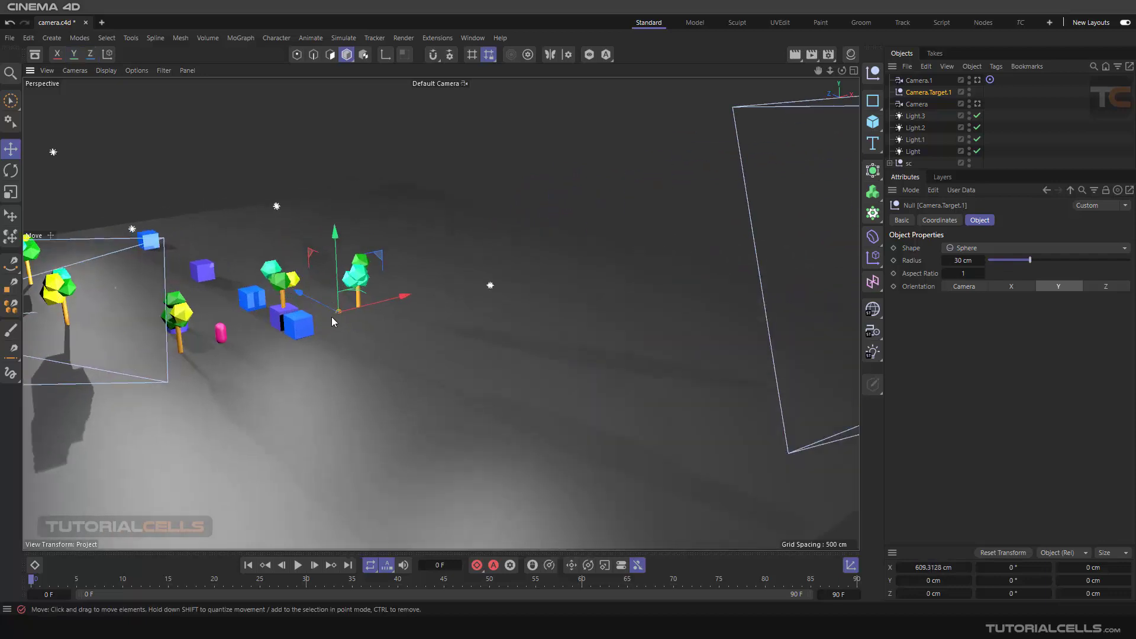
pyautogui.moveTo(1029, 260); pyautogui.dragTo(1128, 260)
pyautogui.scroll(-3, 420, 247)
pyautogui.scroll(-8, 419, 245)
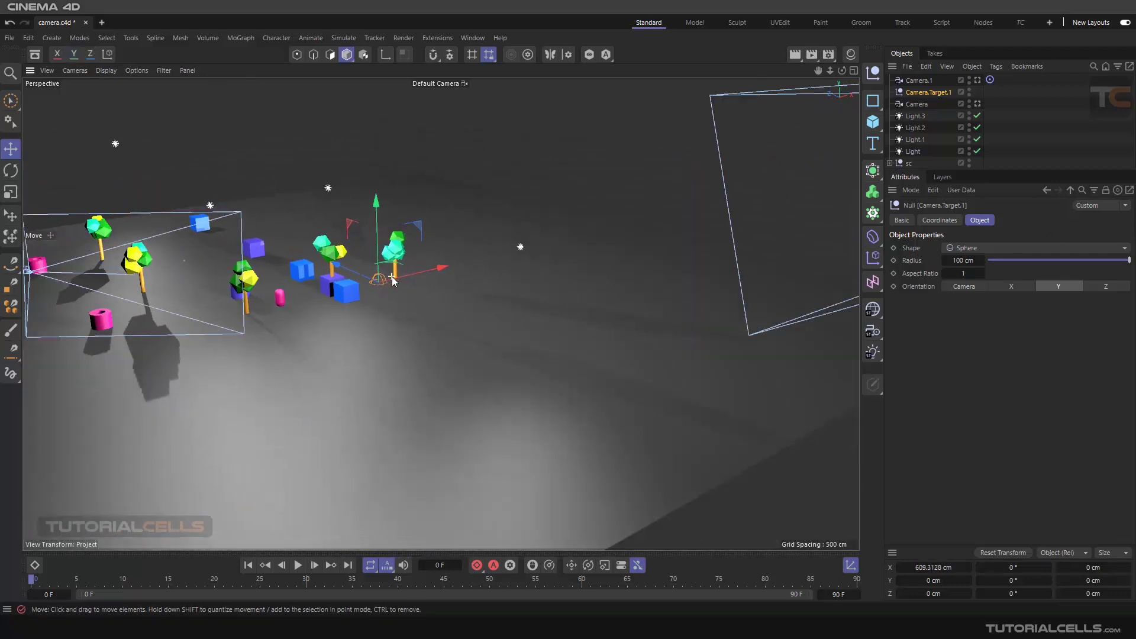
pyautogui.moveTo(416, 269); pyautogui.dragTo(354, 261)
# Look through Camera.1 and drag its target to X 261.38, Y 297.74, Z 1249.93 cm
pyautogui.click(977, 80)
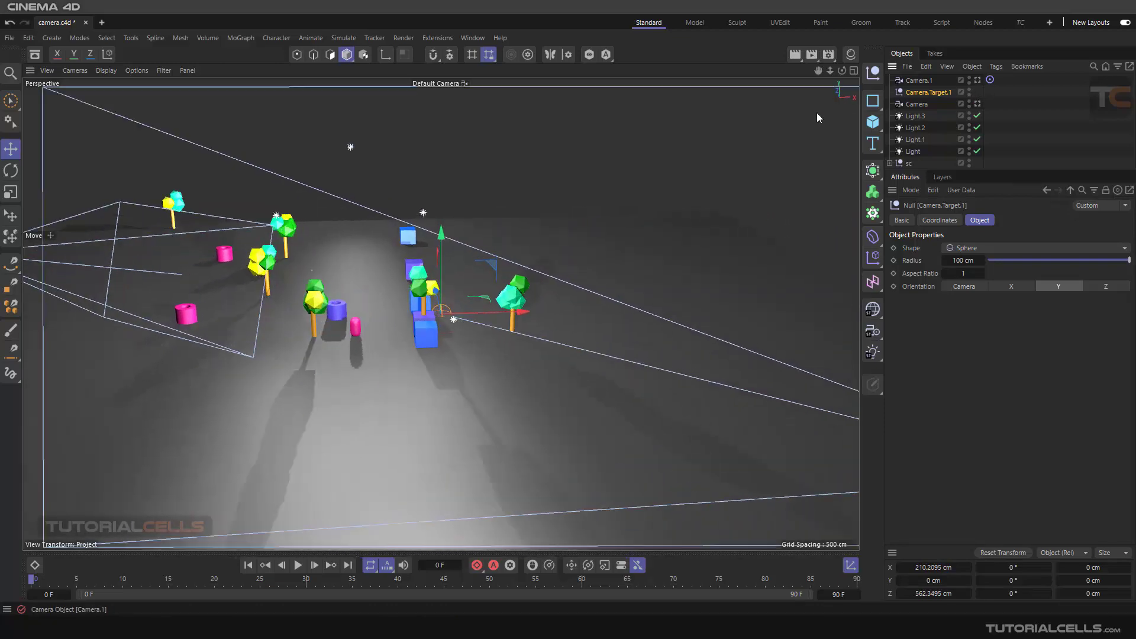
pyautogui.moveTo(450, 308)
pyautogui.keyDown('alt'); pyautogui.mouseDown()
pyautogui.moveTo(517, 299)
pyautogui.moveTo(324, 329)
pyautogui.moveTo(441, 274)
pyautogui.moveTo(406, 303)
pyautogui.moveTo(538, 309)
pyautogui.moveTo(385, 329)
pyautogui.moveTo(502, 316)
pyautogui.moveTo(430, 305)
pyautogui.mouseUp(); pyautogui.keyUp('alt')
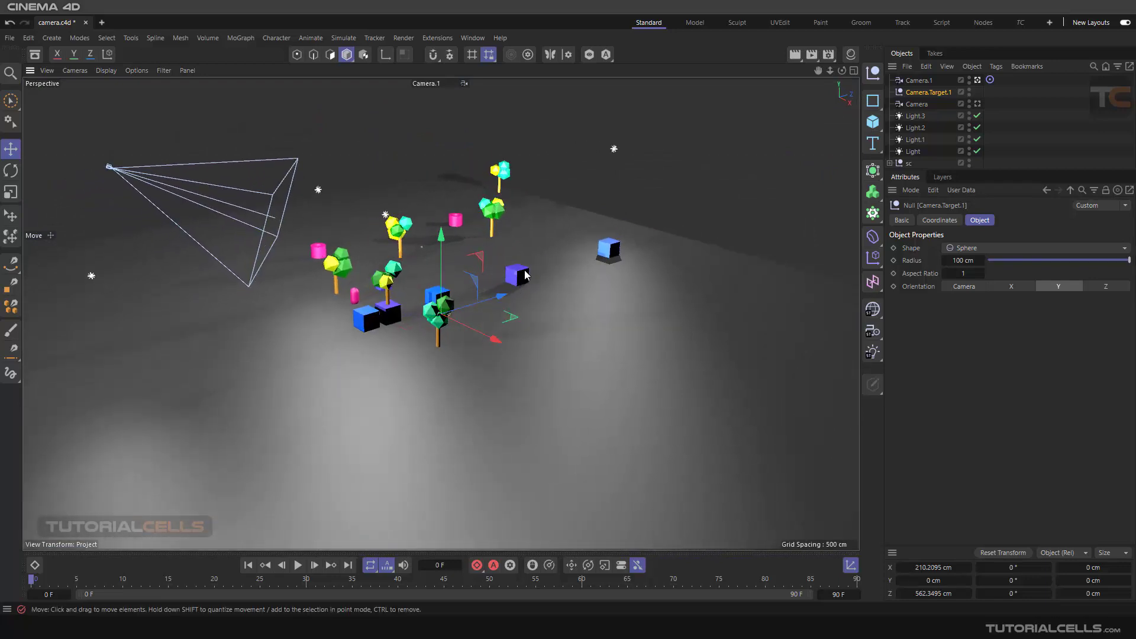
pyautogui.keyDown('alt'); pyautogui.moveTo(525, 275); pyautogui.dragTo(365, 286); pyautogui.keyUp('alt')
pyautogui.moveTo(501, 334)
pyautogui.mouseDown()
pyautogui.moveTo(557, 293)
pyautogui.moveTo(680, 239)
pyautogui.moveTo(506, 324)
pyautogui.mouseUp()
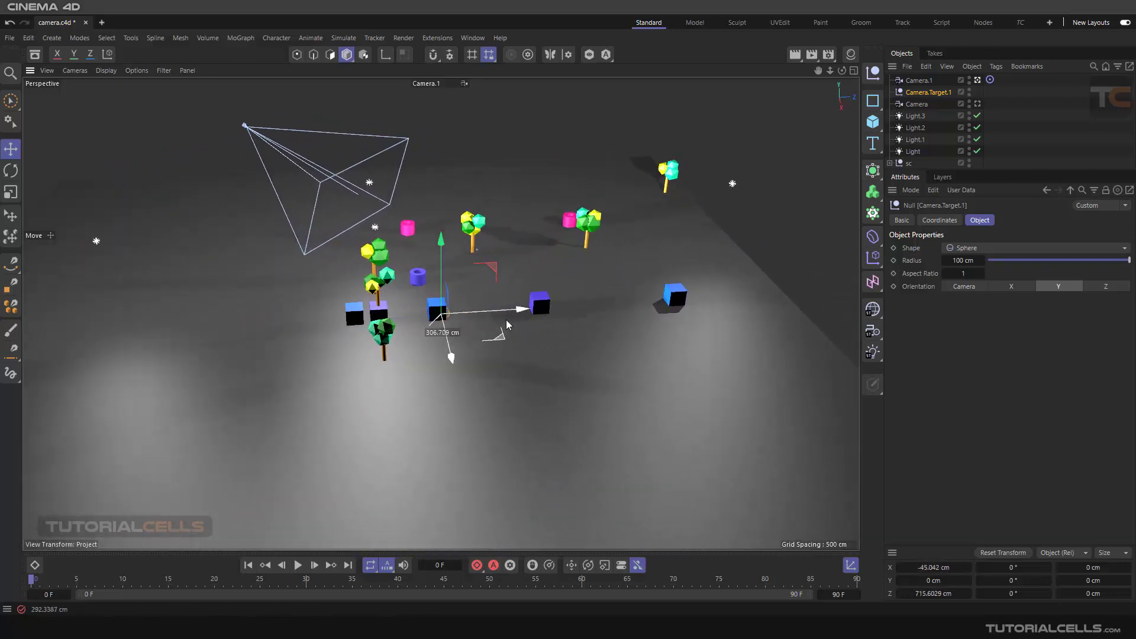
pyautogui.moveTo(441, 238)
pyautogui.mouseDown()
pyautogui.moveTo(443, 159)
pyautogui.moveTo(441, 230)
pyautogui.mouseUp()
pyautogui.moveTo(474, 322); pyautogui.dragTo(520, 349)
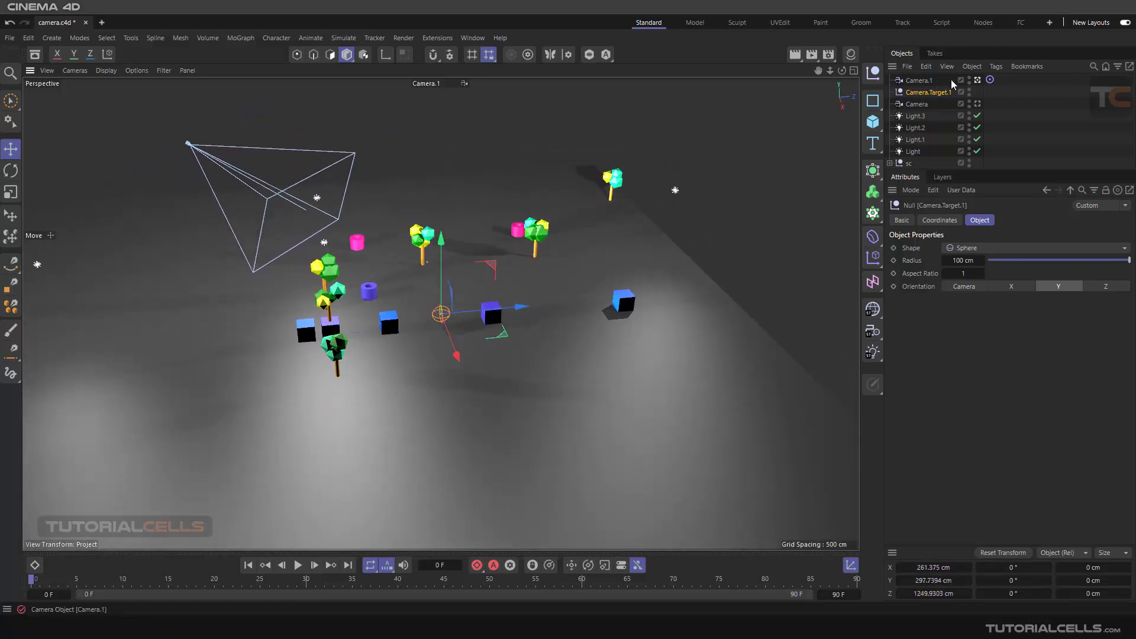
# Review Camera.1's Target tag (Camera.Target.1, Pitch on), then select Camera.1 and Camera.Target.1 together
pyautogui.click(990, 80)
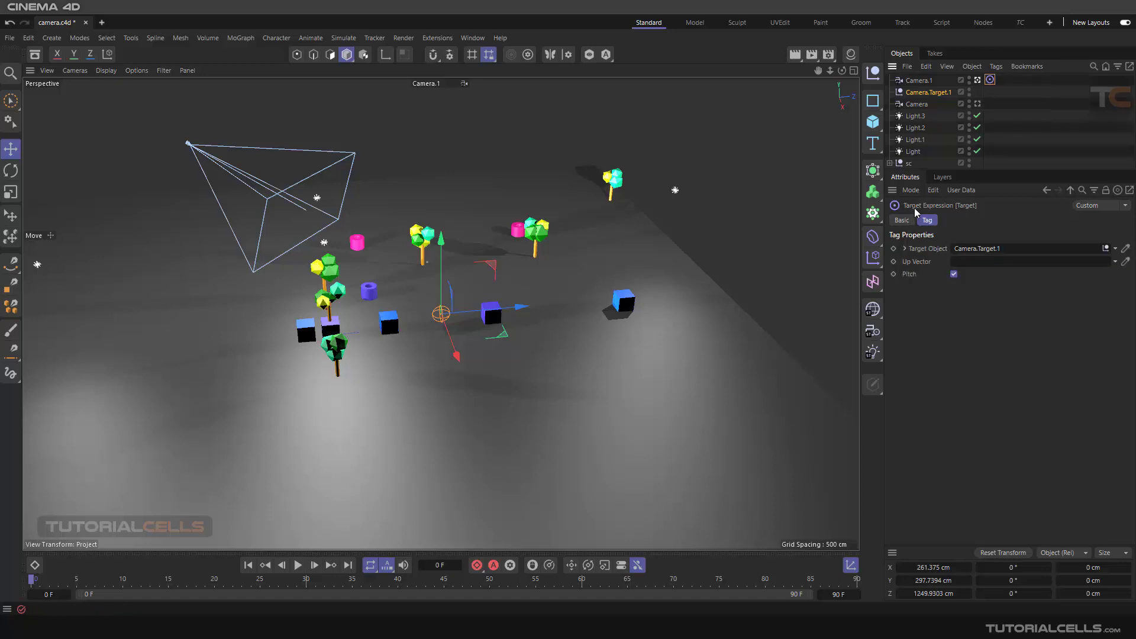
pyautogui.click(919, 81)
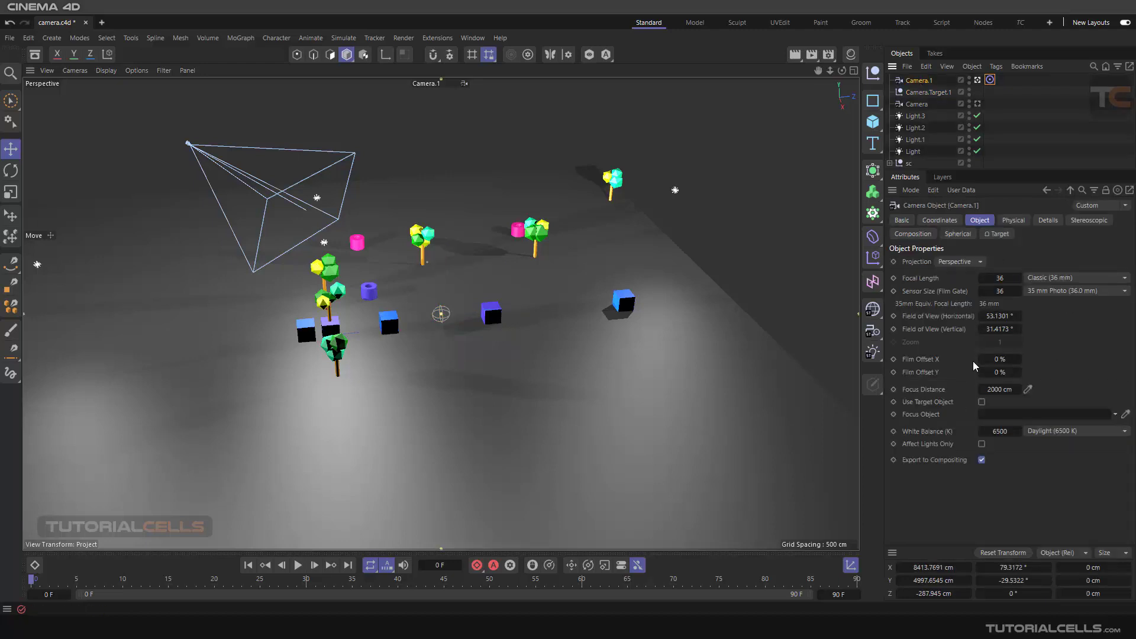
pyautogui.click(997, 234)
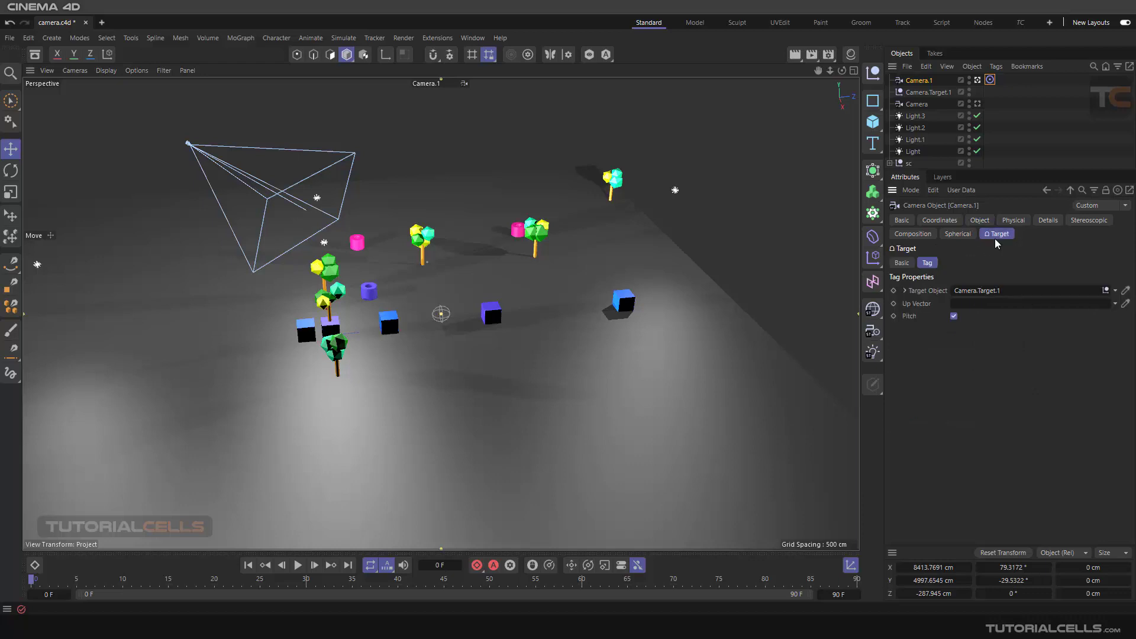
pyautogui.keyDown('ctrl'); pyautogui.click(928, 92); pyautogui.keyUp('ctrl')
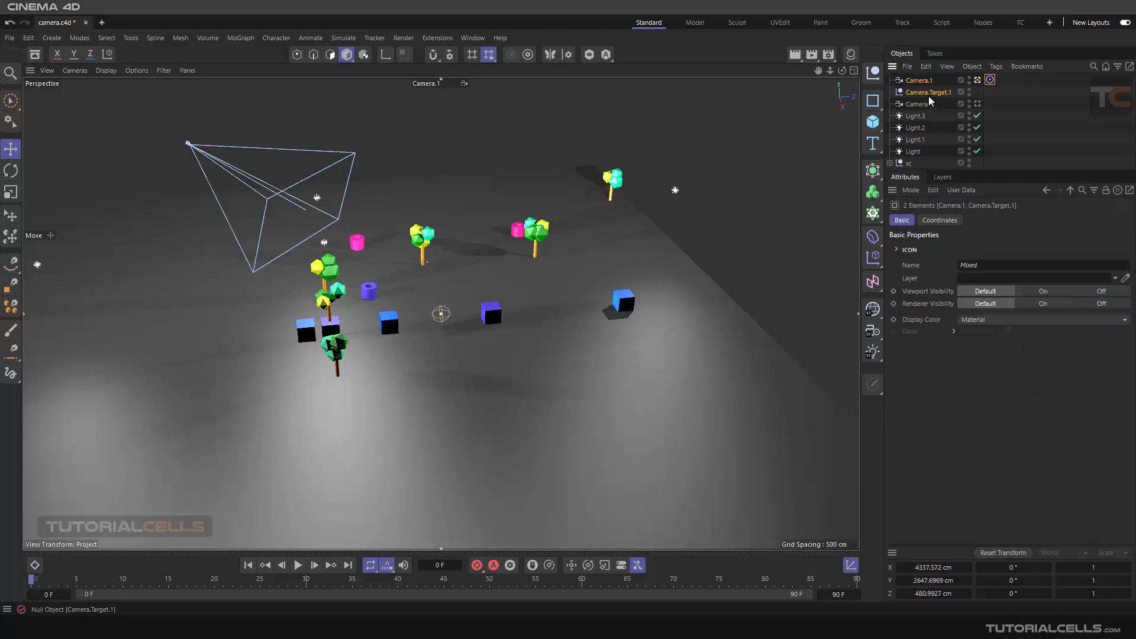
# Delete Camera.1 and its target, then look through Camera and move it to X −3285.30, Y 1281.17, Z −1892.67 cm
pyautogui.press('Delete')
pyautogui.click(916, 80)
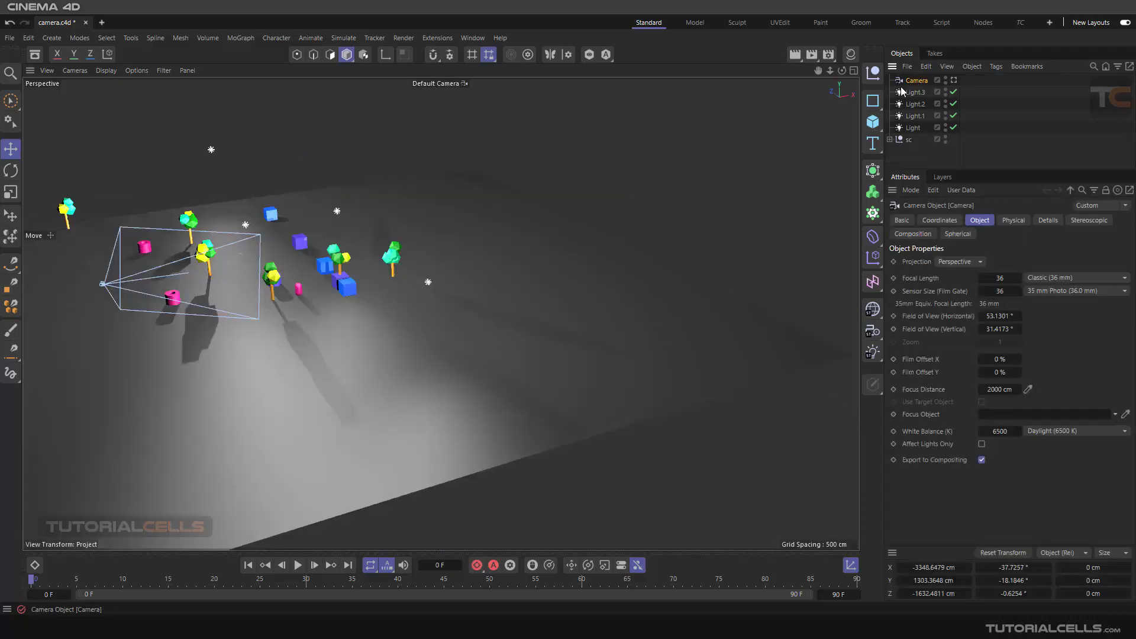
pyautogui.click(953, 81)
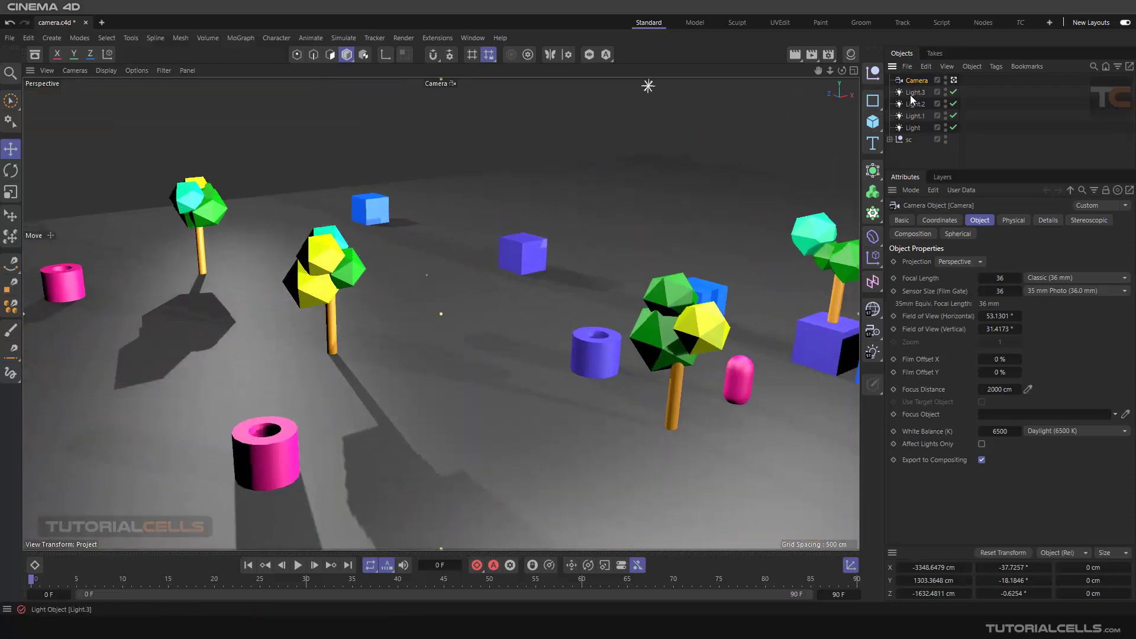
pyautogui.scroll(-5, 577, 292)
pyautogui.scroll(5, 577, 293)
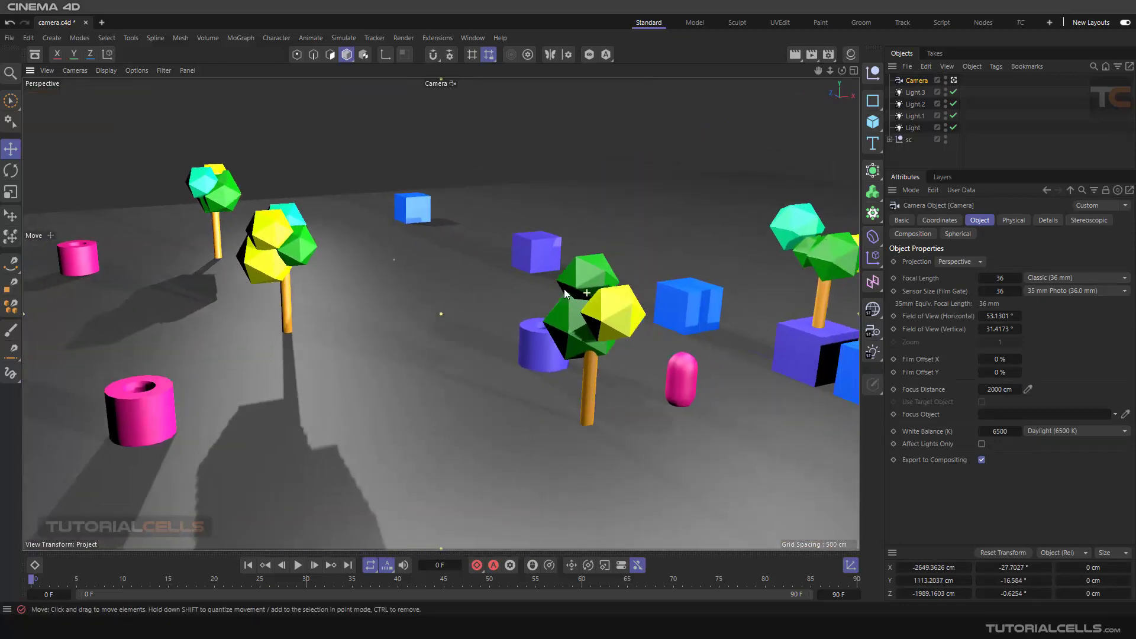
pyautogui.keyDown('alt'); pyautogui.moveTo(694, 286); pyautogui.dragTo(438, 319); pyautogui.keyUp('alt')
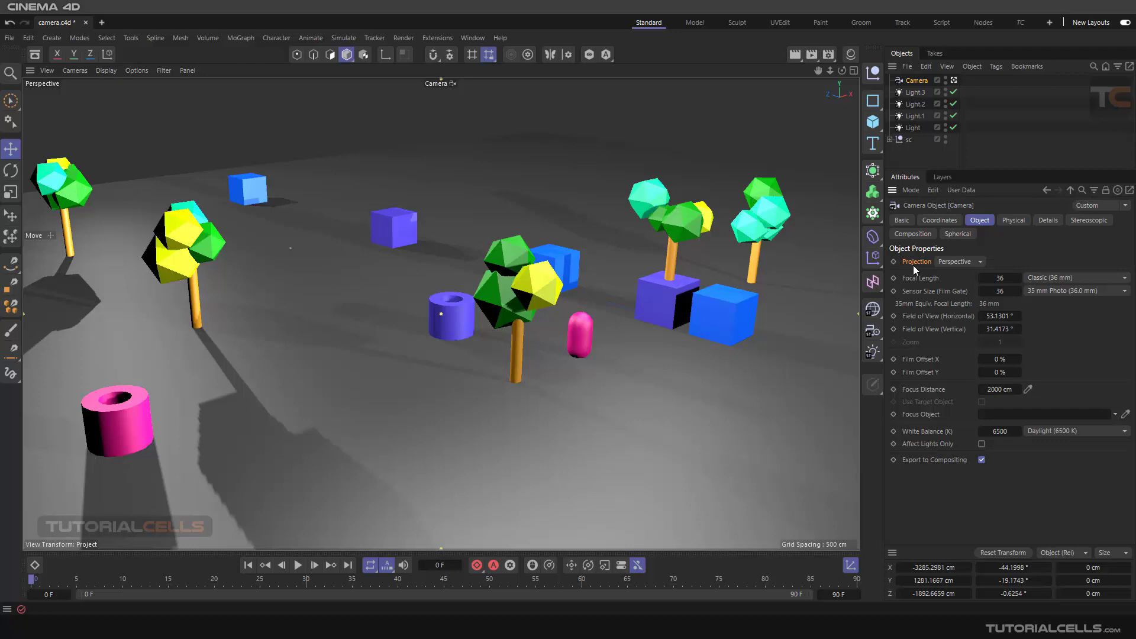
# Keep the camera on Perspective projection and orbit it around the scene
pyautogui.click(958, 261)
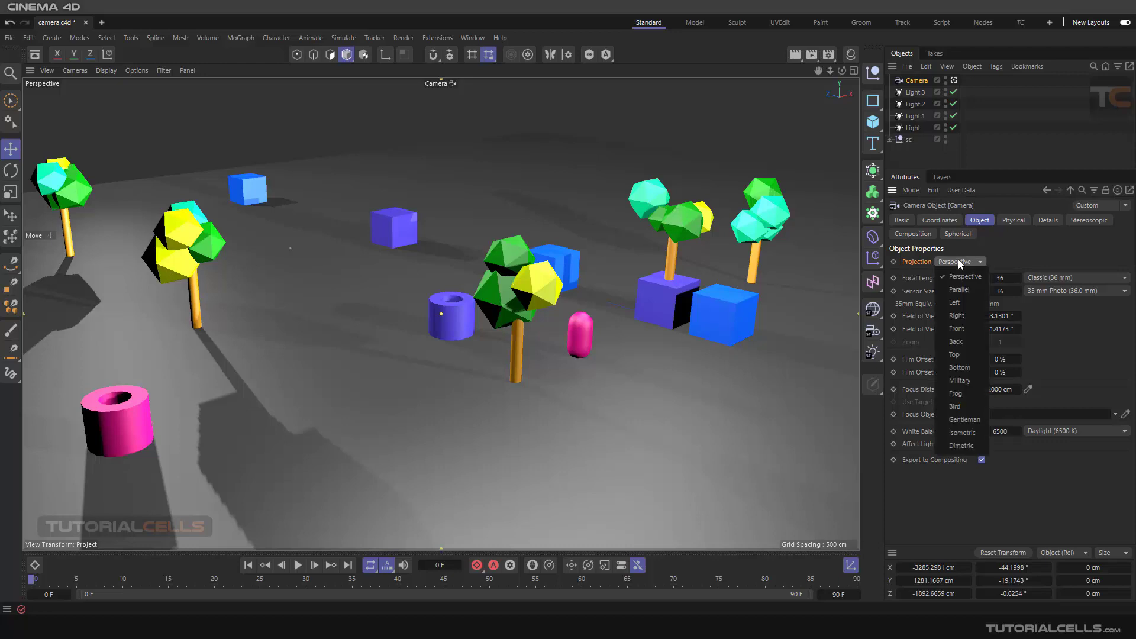
pyautogui.click(962, 276)
pyautogui.keyDown('alt'); pyautogui.moveTo(518, 299); pyautogui.dragTo(477, 342); pyautogui.keyUp('alt')
pyautogui.scroll(5, 476, 342)
pyautogui.scroll(-3, 498, 337)
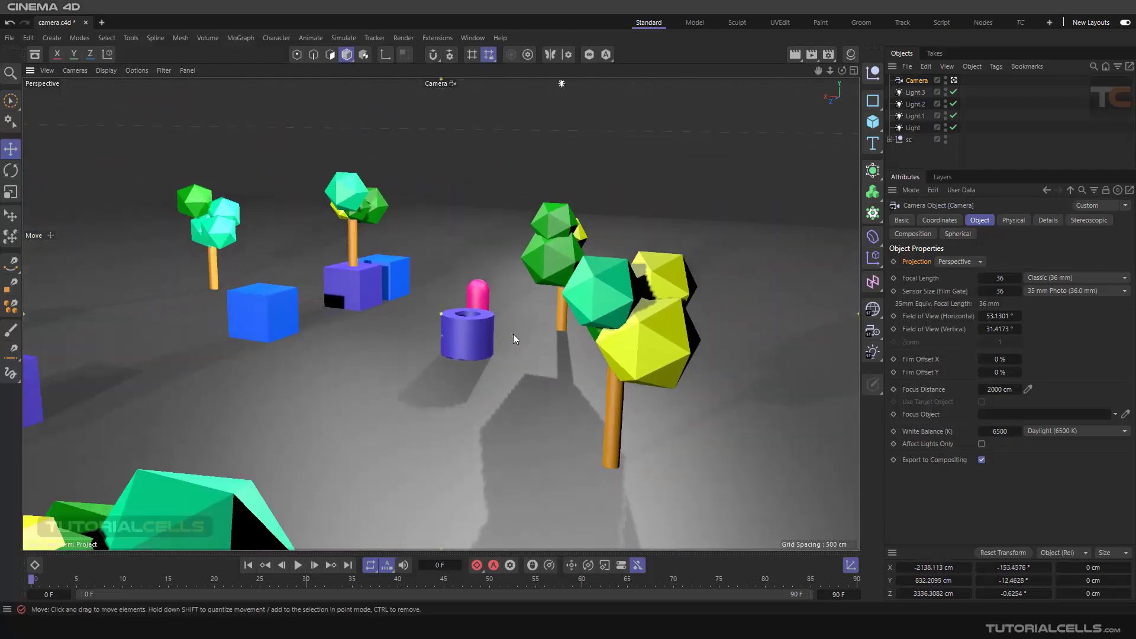
pyautogui.keyDown('alt'); pyautogui.moveTo(513, 338); pyautogui.dragTo(556, 359); pyautogui.keyUp('alt')
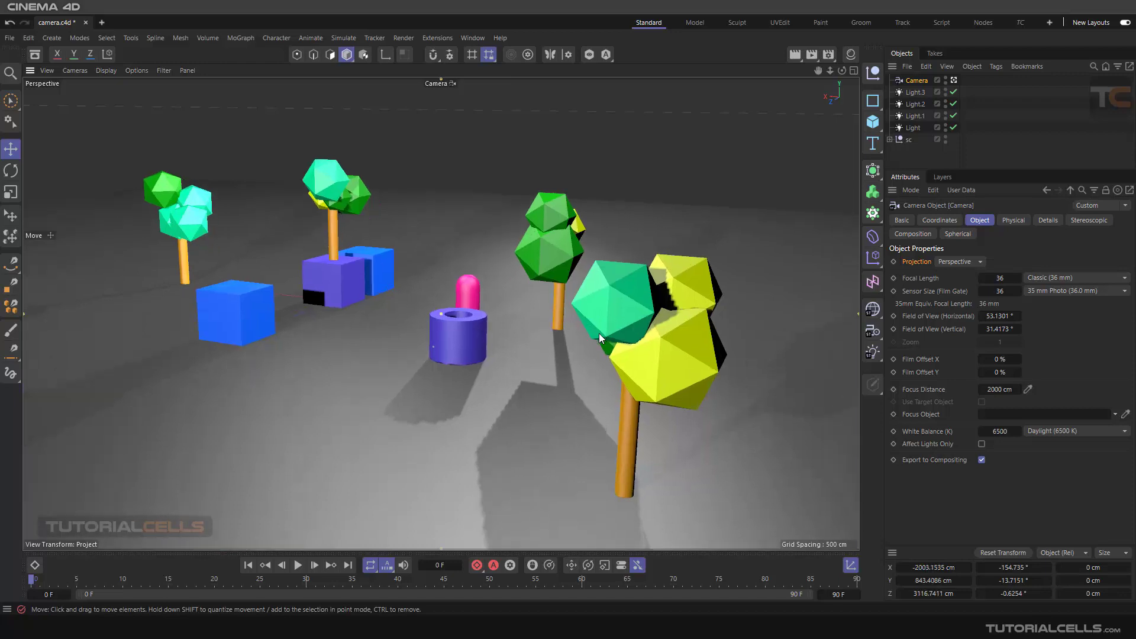
pyautogui.keyDown('alt'); pyautogui.moveTo(599, 333); pyautogui.dragTo(574, 338); pyautogui.keyUp('alt')
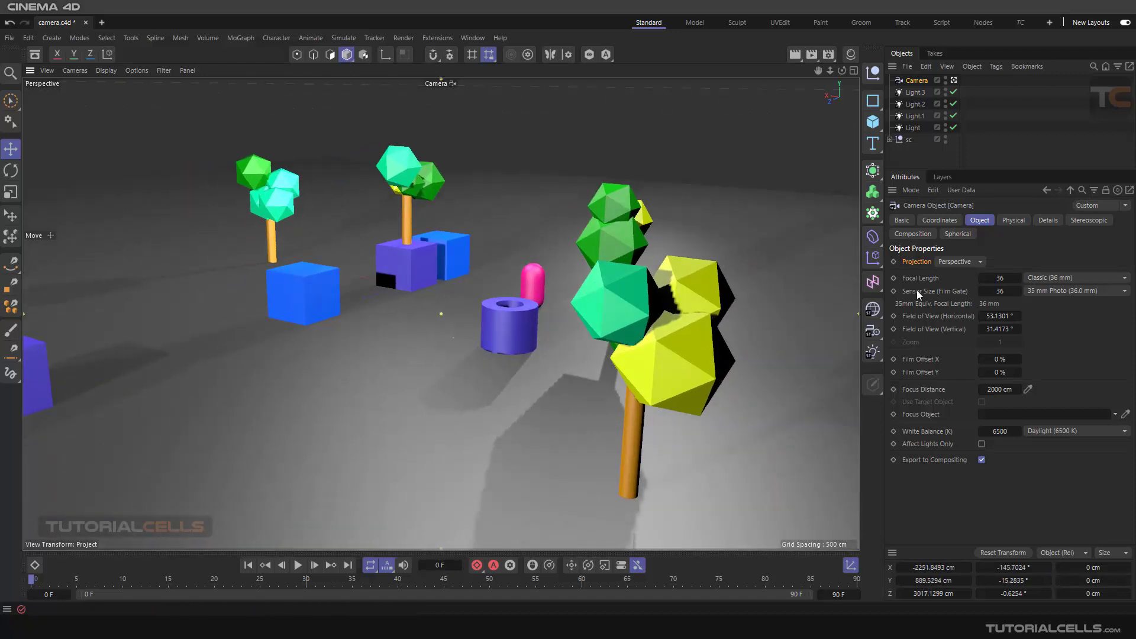
# Switch the camera to Parallel projection and swing it around the purple cube
pyautogui.click(954, 262)
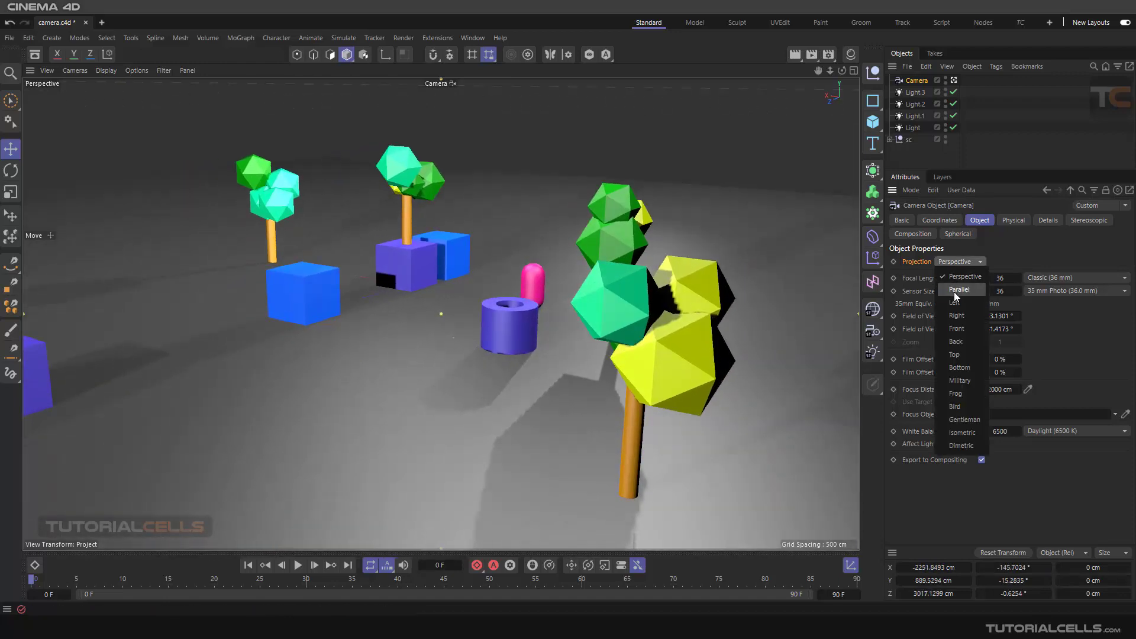
pyautogui.click(958, 289)
pyautogui.scroll(-5, 415, 318)
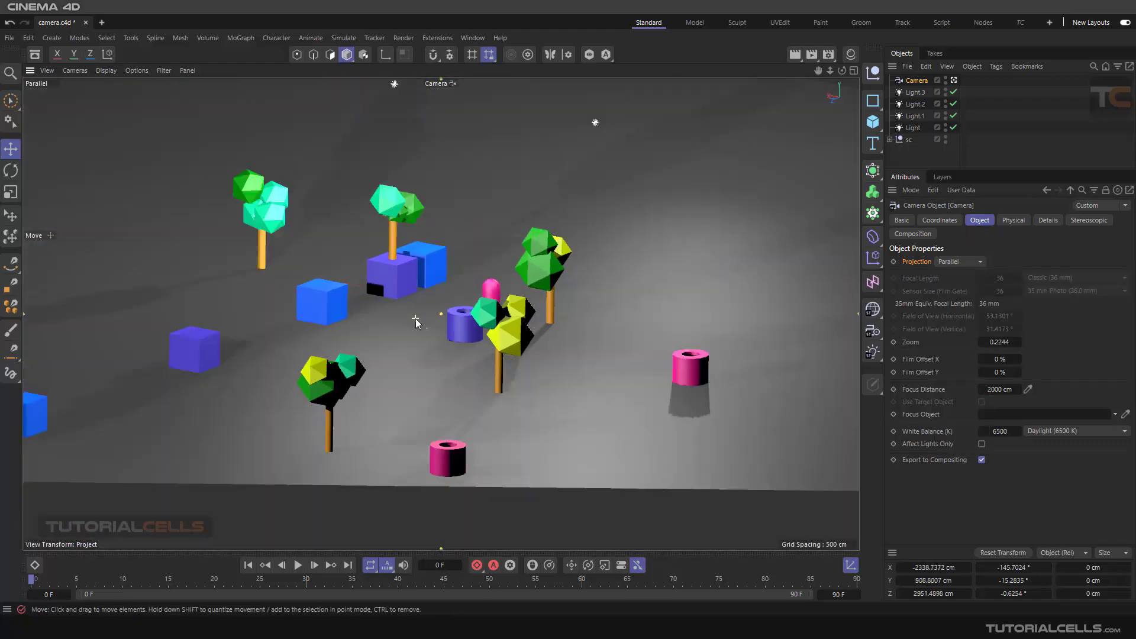
pyautogui.scroll(4, 399, 282)
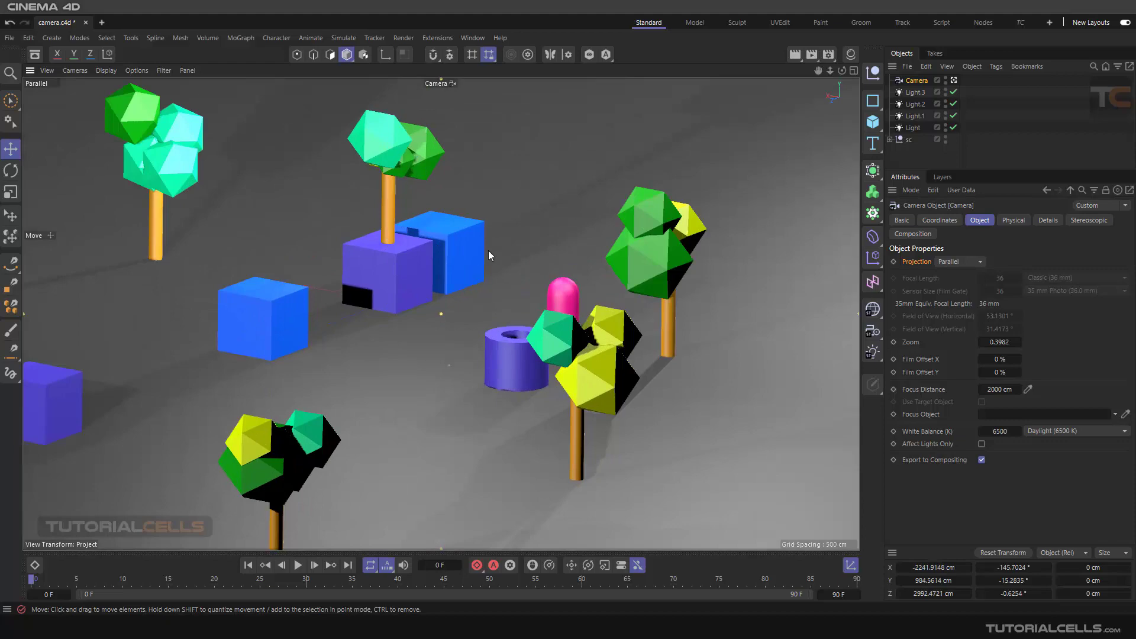
pyautogui.moveTo(385, 273)
pyautogui.keyDown('alt'); pyautogui.mouseDown()
pyautogui.moveTo(364, 260)
pyautogui.moveTo(400, 276)
pyautogui.mouseUp(); pyautogui.keyUp('alt')
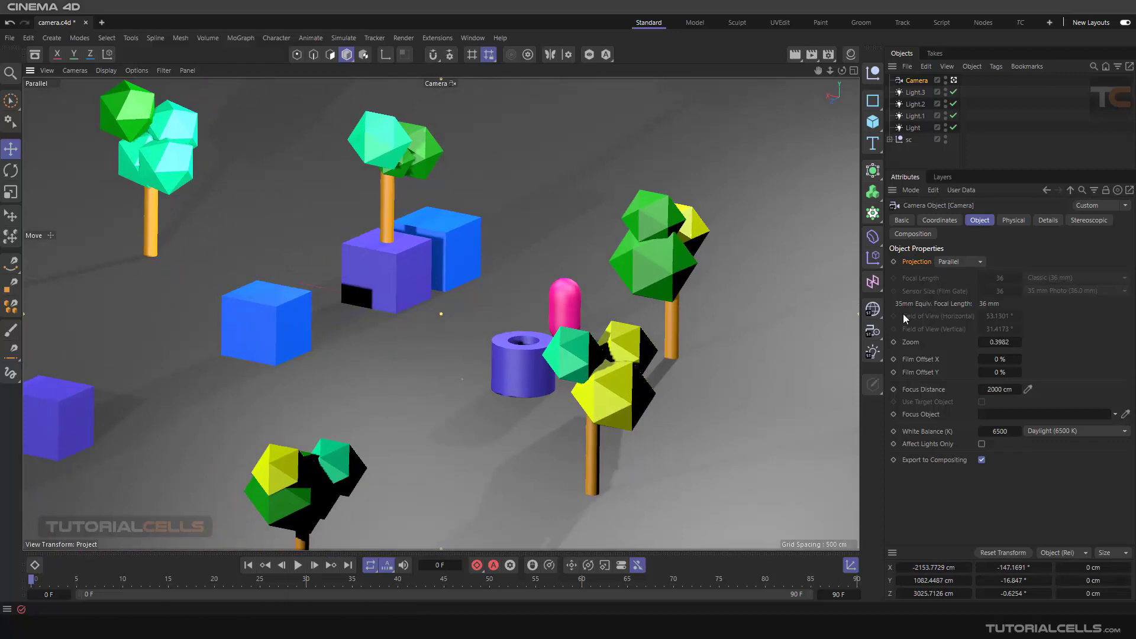
# Return the camera to Perspective and orbit it to X −2665.25, Y 1452.30, Z 3696.24 cm
pyautogui.click(957, 262)
pyautogui.click(961, 275)
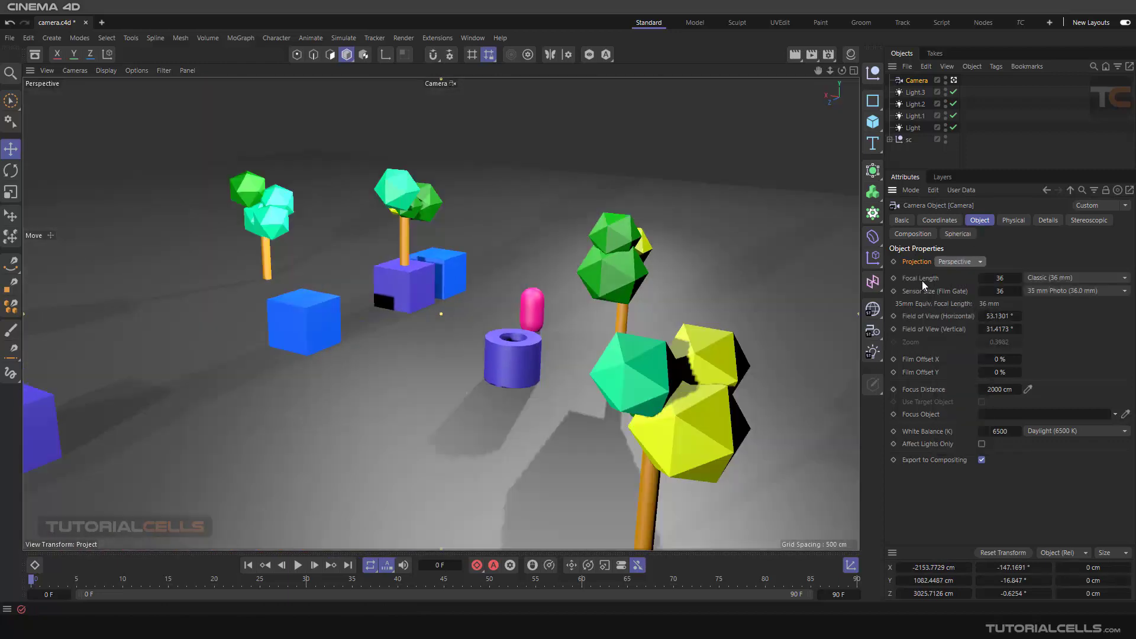
pyautogui.click(940, 261)
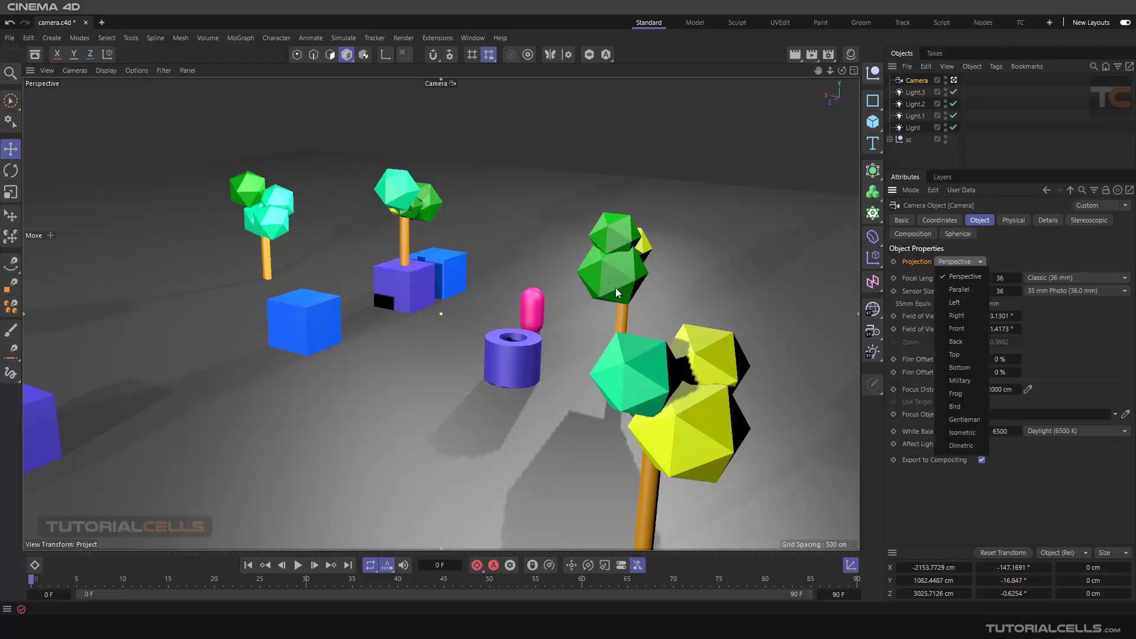
pyautogui.click(541, 282)
pyautogui.keyDown('alt'); pyautogui.moveTo(537, 282); pyautogui.dragTo(772, 283); pyautogui.keyUp('alt')
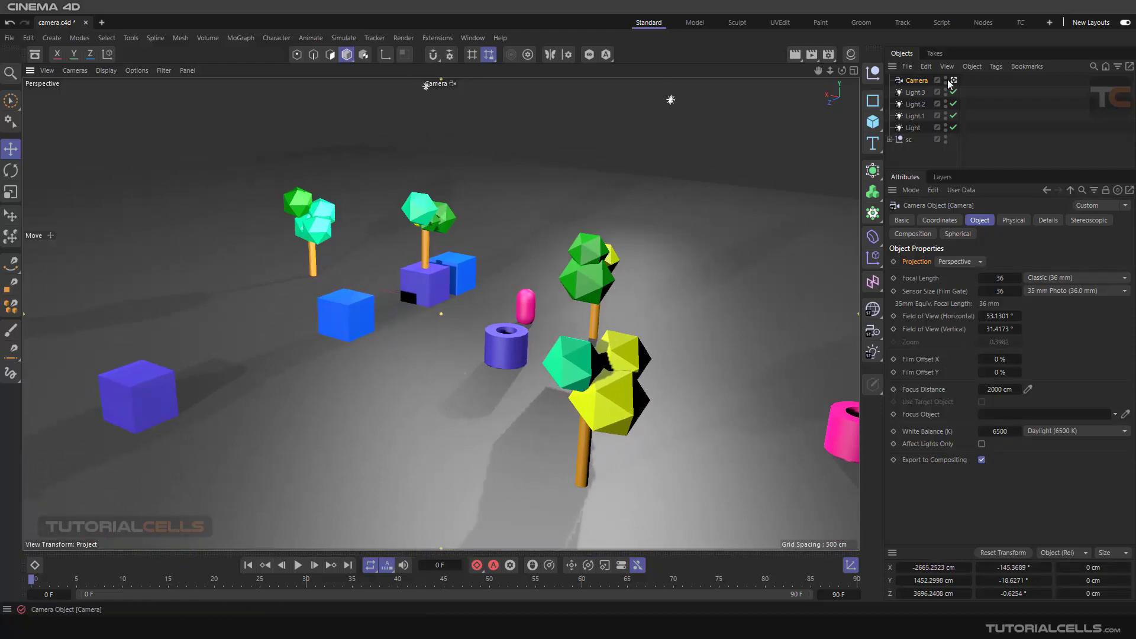
# Leave the camera view and set the camera projection to Parallel, orbiting to see its frustum
pyautogui.click(954, 80)
pyautogui.keyDown('alt'); pyautogui.moveTo(504, 299); pyautogui.dragTo(963, 267); pyautogui.keyUp('alt')
pyautogui.click(959, 261)
pyautogui.click(959, 287)
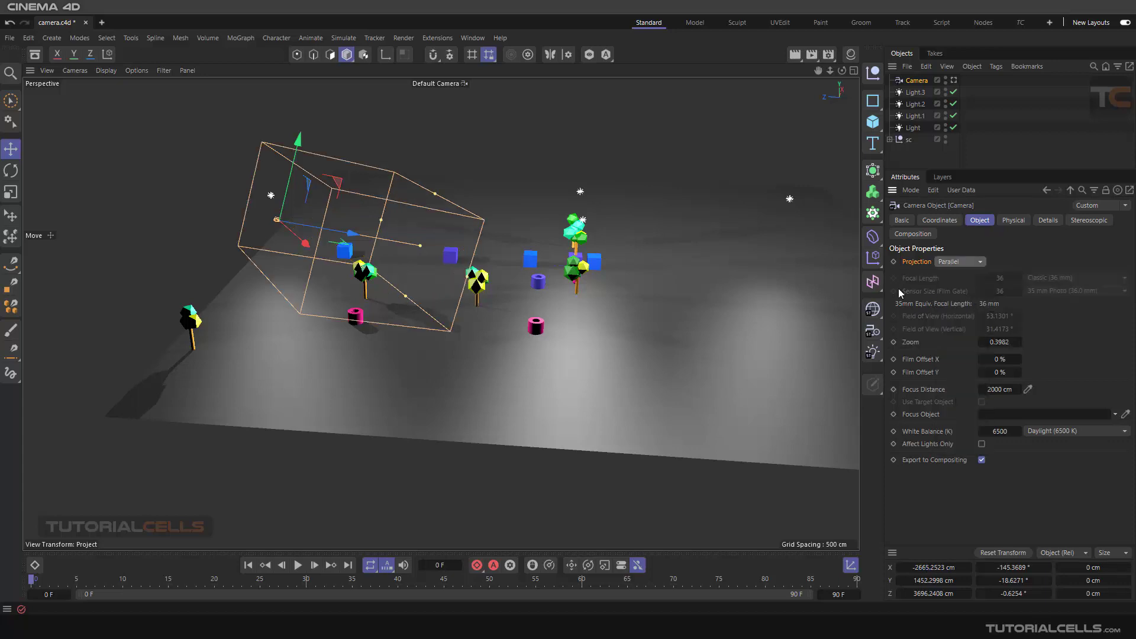
pyautogui.keyDown('alt'); pyautogui.moveTo(384, 237); pyautogui.dragTo(328, 217); pyautogui.keyUp('alt')
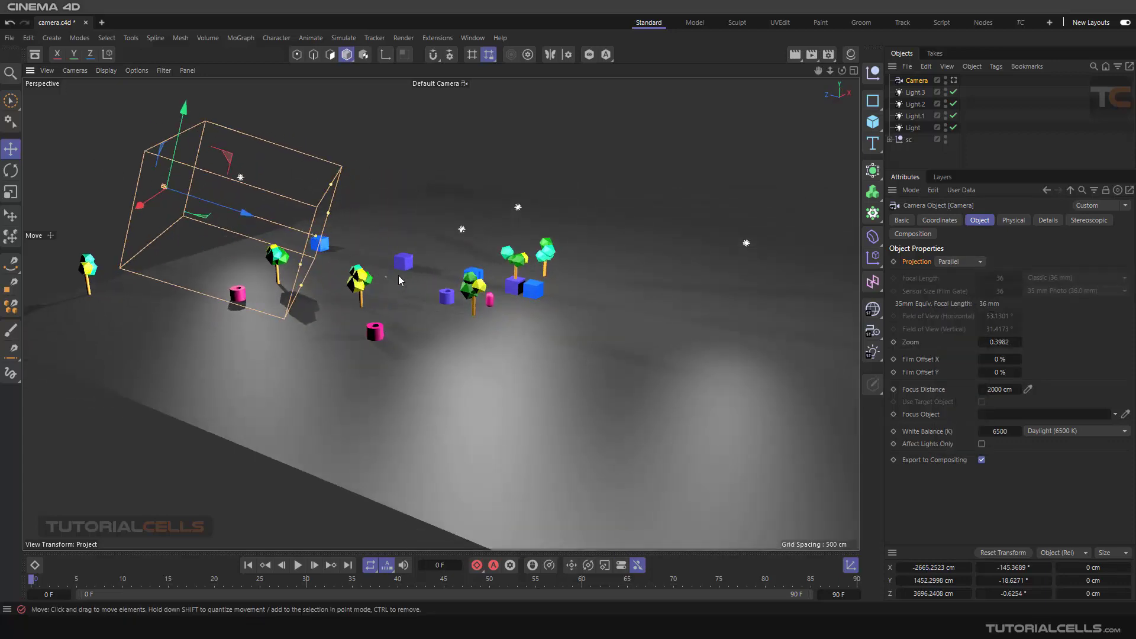
# Adjust the camera's Zoom value and look through the camera again
pyautogui.click(912, 342)
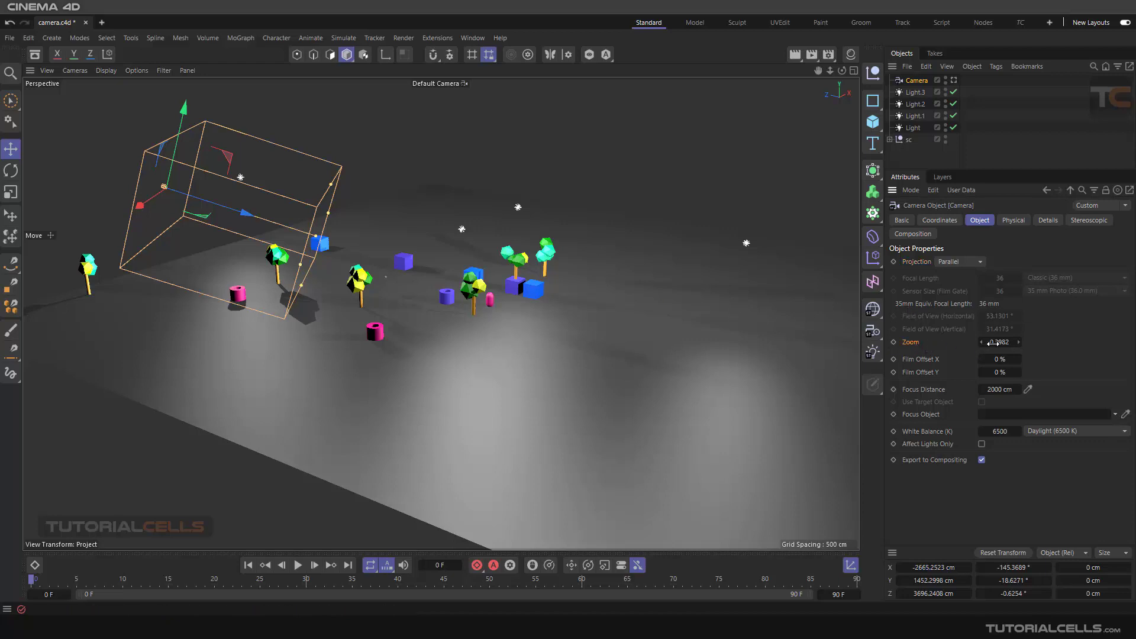
pyautogui.moveTo(991, 342); pyautogui.dragTo(1008, 343)
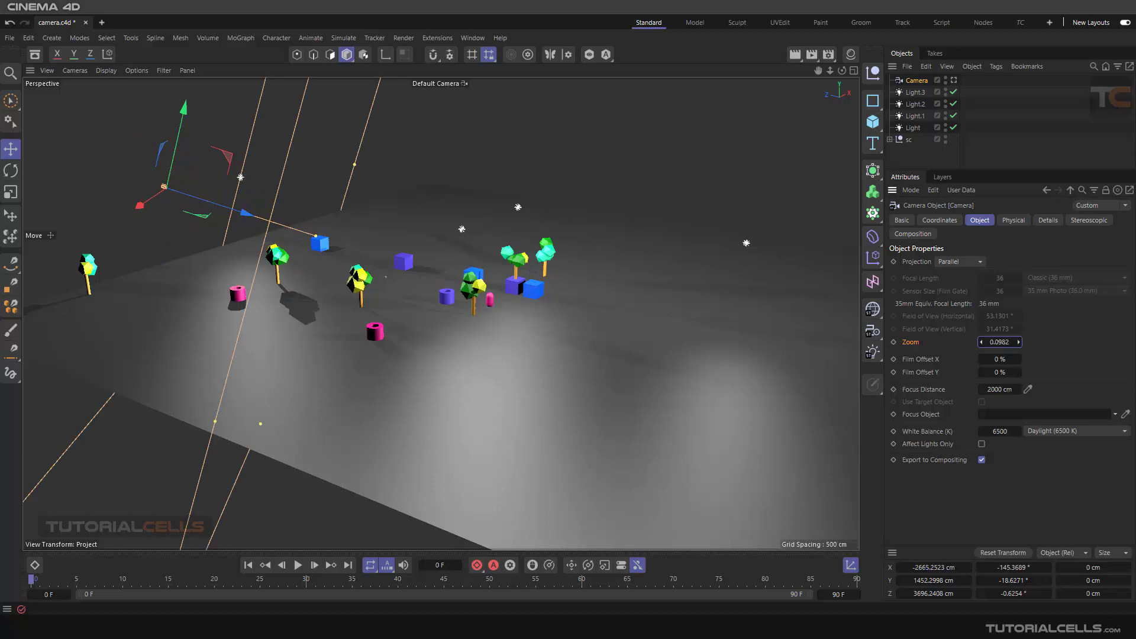
pyautogui.moveTo(999, 342)
pyautogui.mouseDown()
pyautogui.moveTo(1041, 339)
pyautogui.moveTo(970, 342)
pyautogui.moveTo(991, 342)
pyautogui.mouseUp()
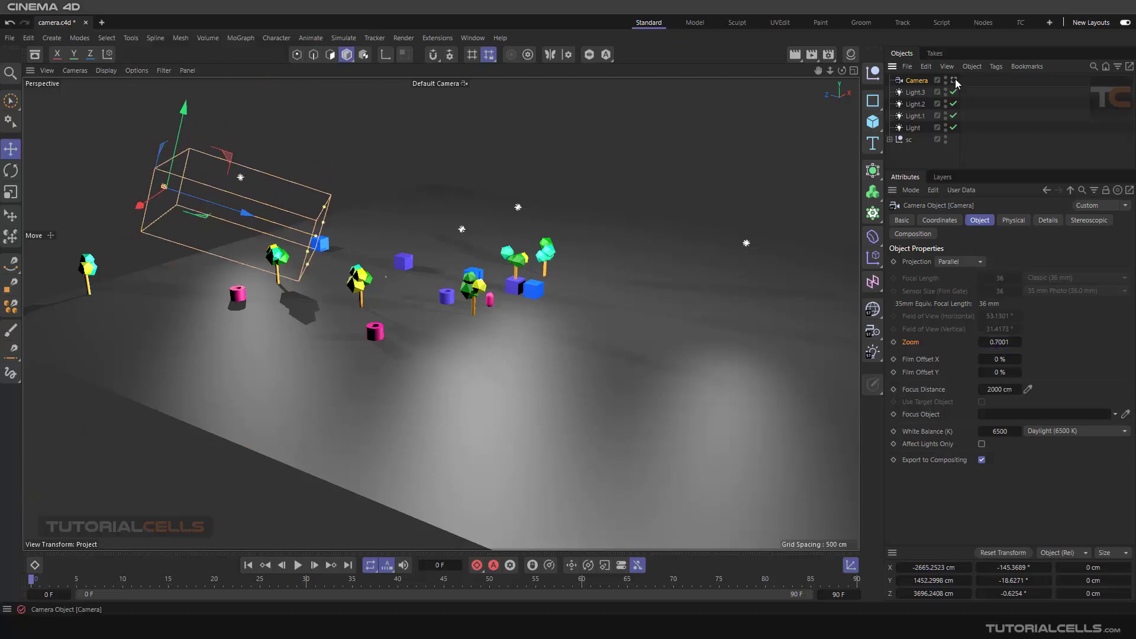
pyautogui.click(953, 80)
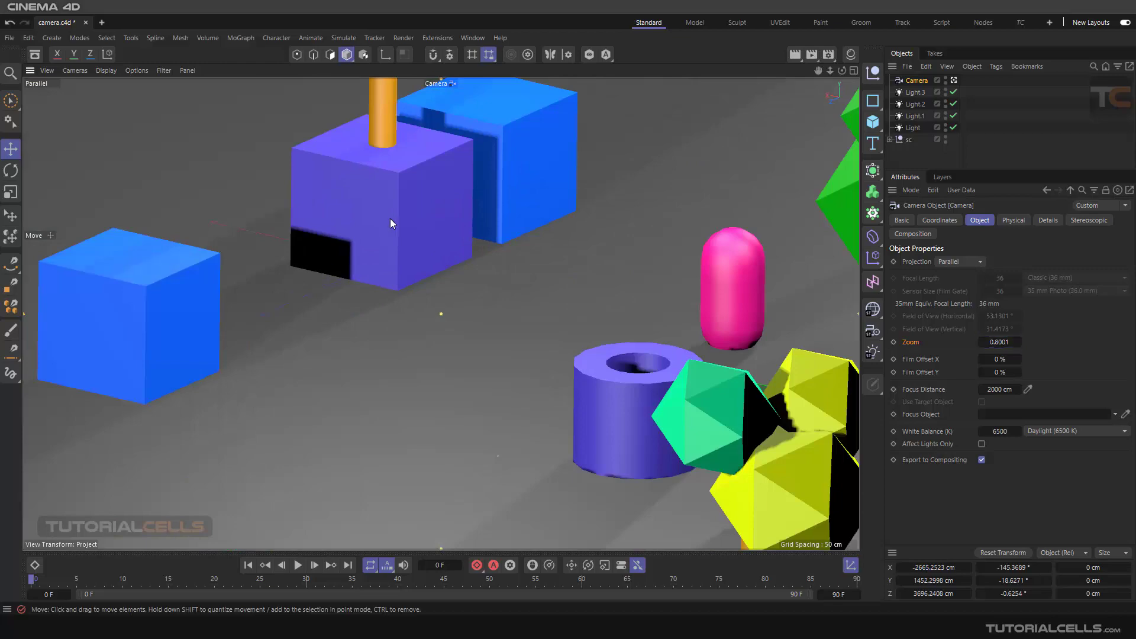
# Zoom the parallel camera to 0.5389 to frame the purple cubes, pink capsule, ring cylinder and trees
pyautogui.scroll(-5, 443, 246)
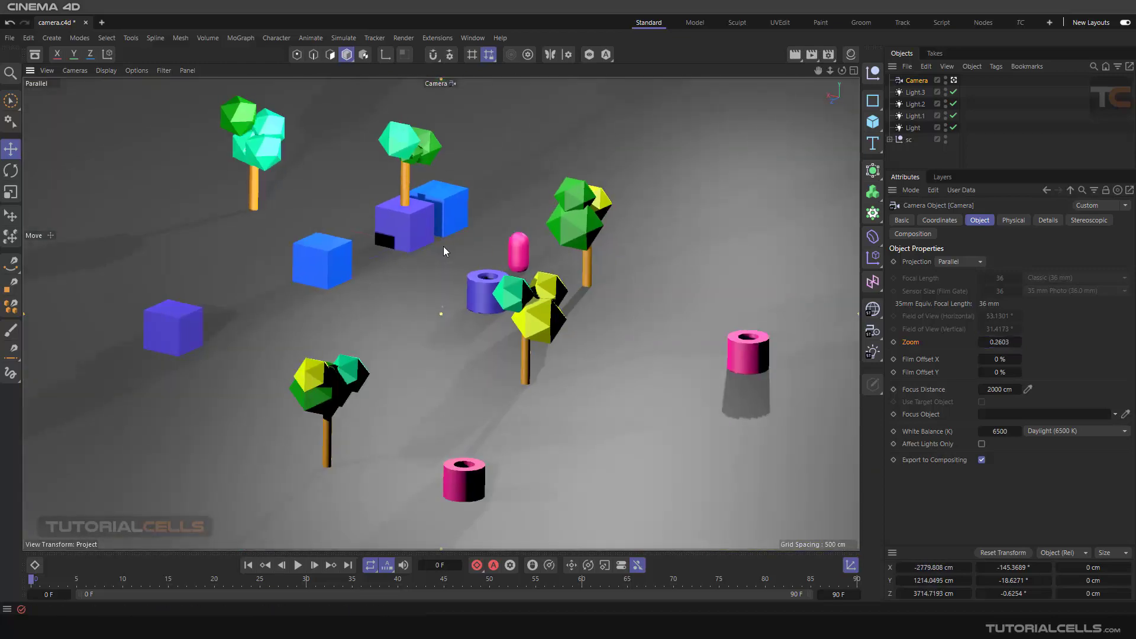
pyautogui.scroll(4, 446, 247)
pyautogui.scroll(-3, 446, 247)
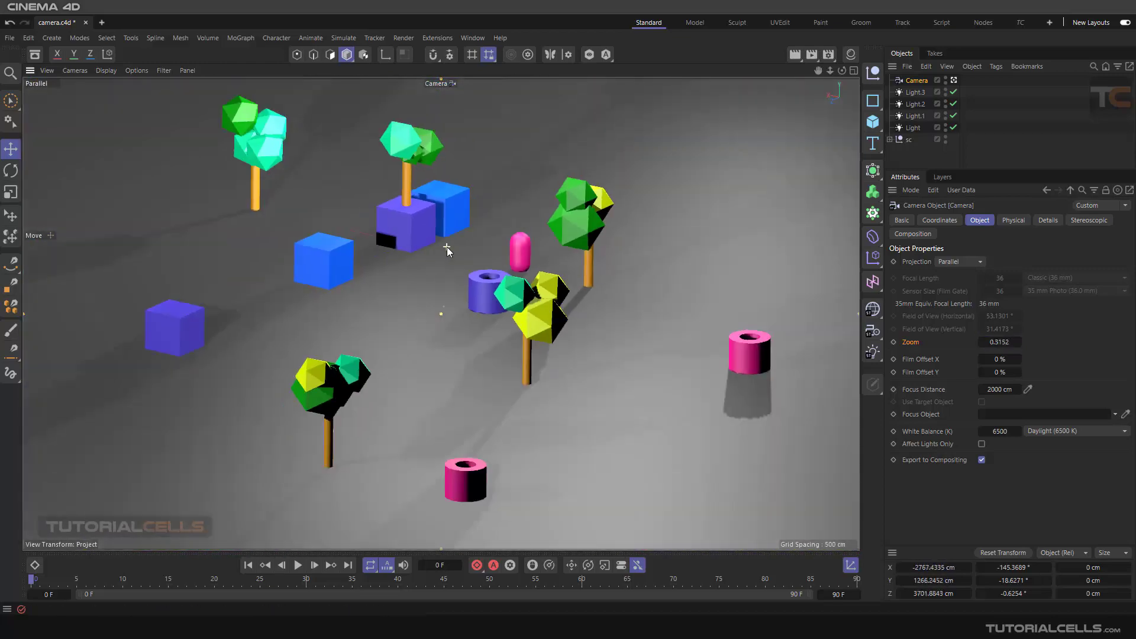
pyautogui.scroll(3, 446, 247)
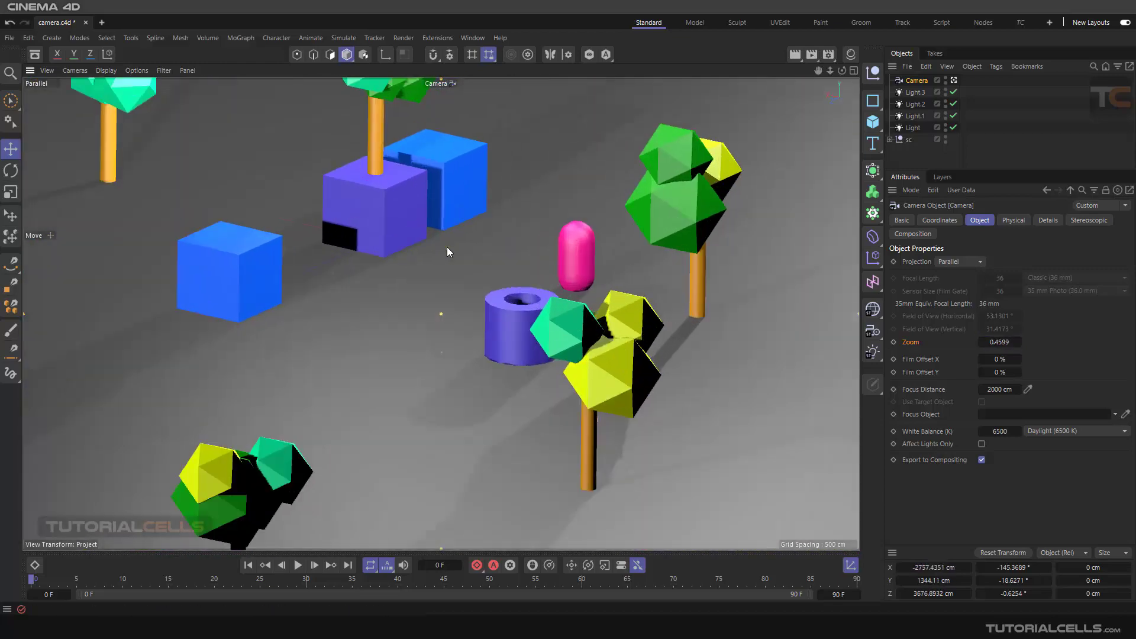
pyautogui.scroll(-4, 446, 247)
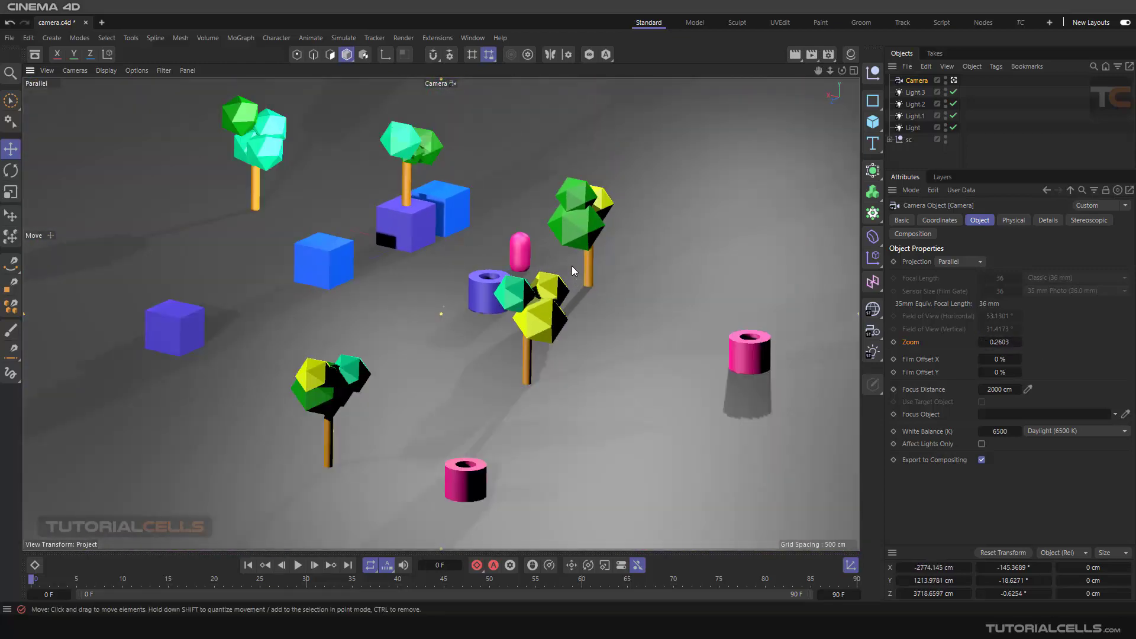
pyautogui.scroll(-2, 502, 265)
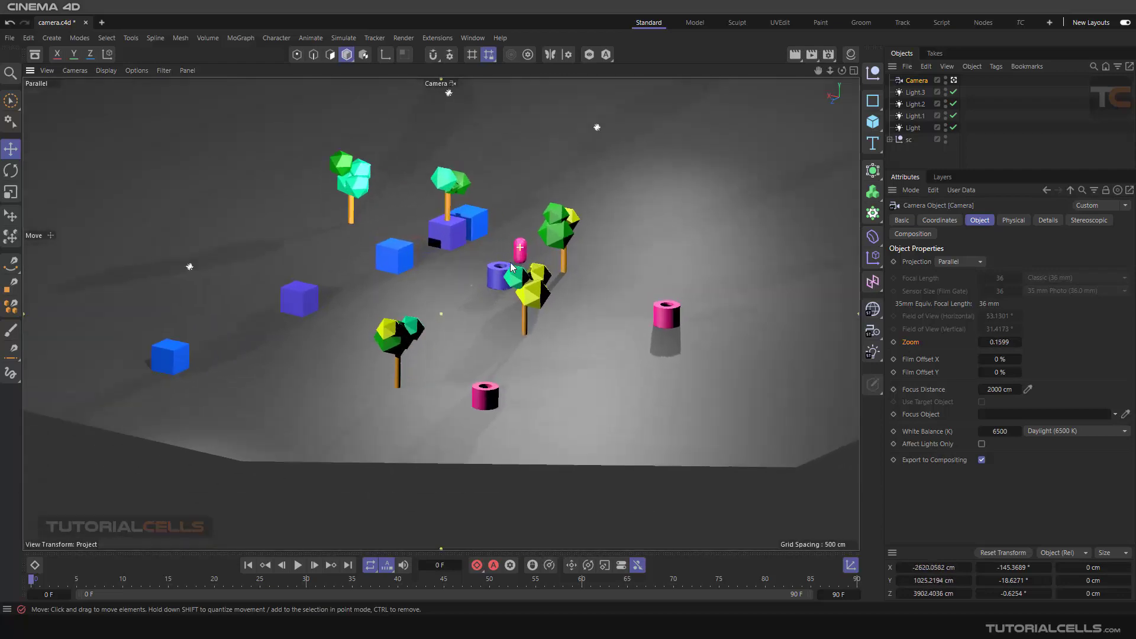
pyautogui.scroll(5, 520, 254)
pyautogui.scroll(2, 559, 238)
pyautogui.scroll(-4, 561, 240)
pyautogui.scroll(4, 552, 245)
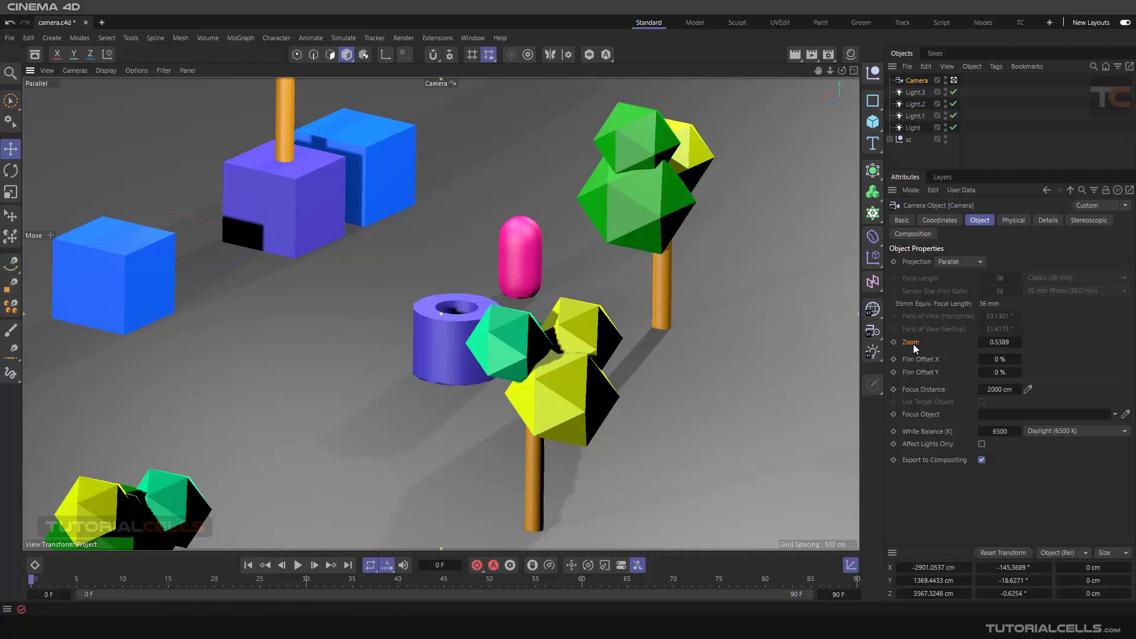
pyautogui.click(963, 262)
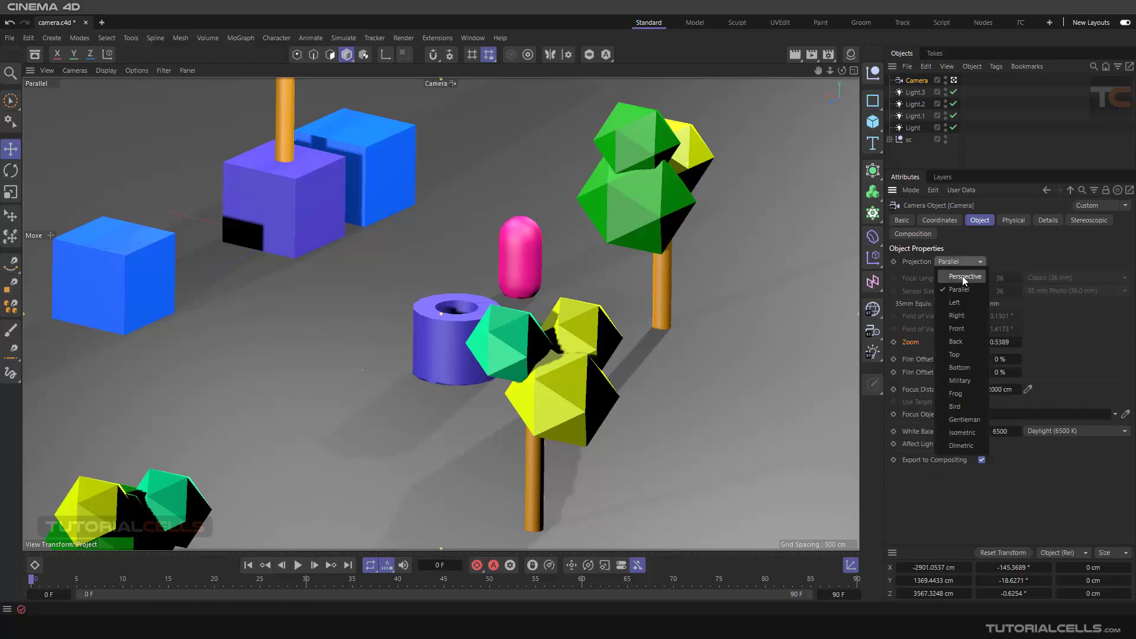
# Try the Left camera projection and zoom the view
pyautogui.click(951, 301)
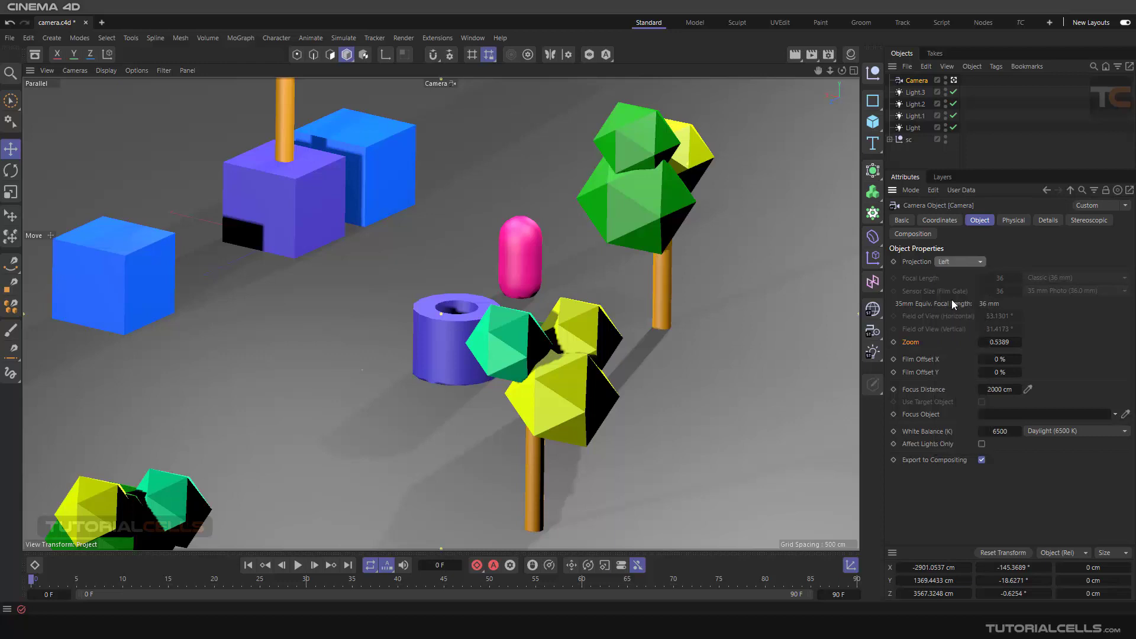
pyautogui.scroll(-4, 408, 308)
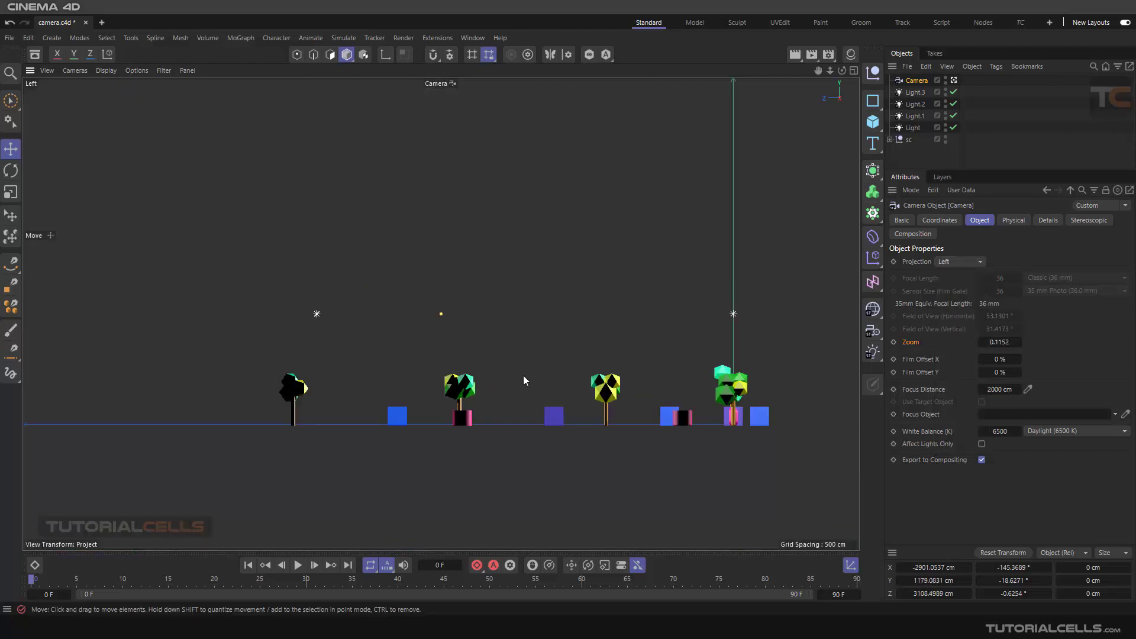
pyautogui.scroll(2, 542, 381)
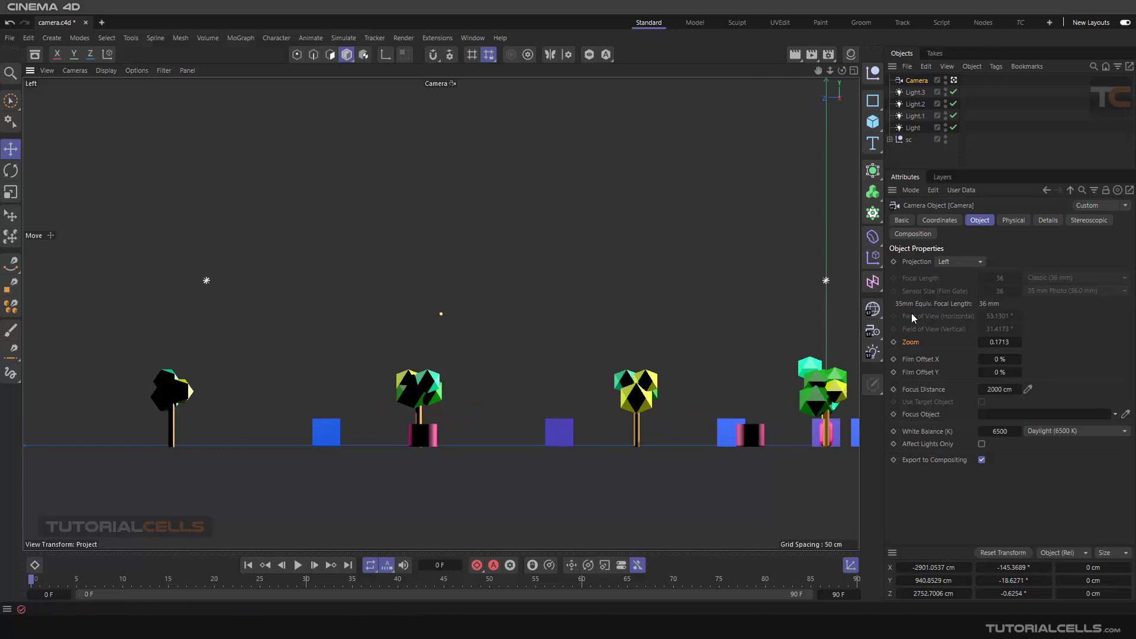
# Switch the camera to Military projection, then pan and zoom to Zoom 0.1599
pyautogui.click(955, 262)
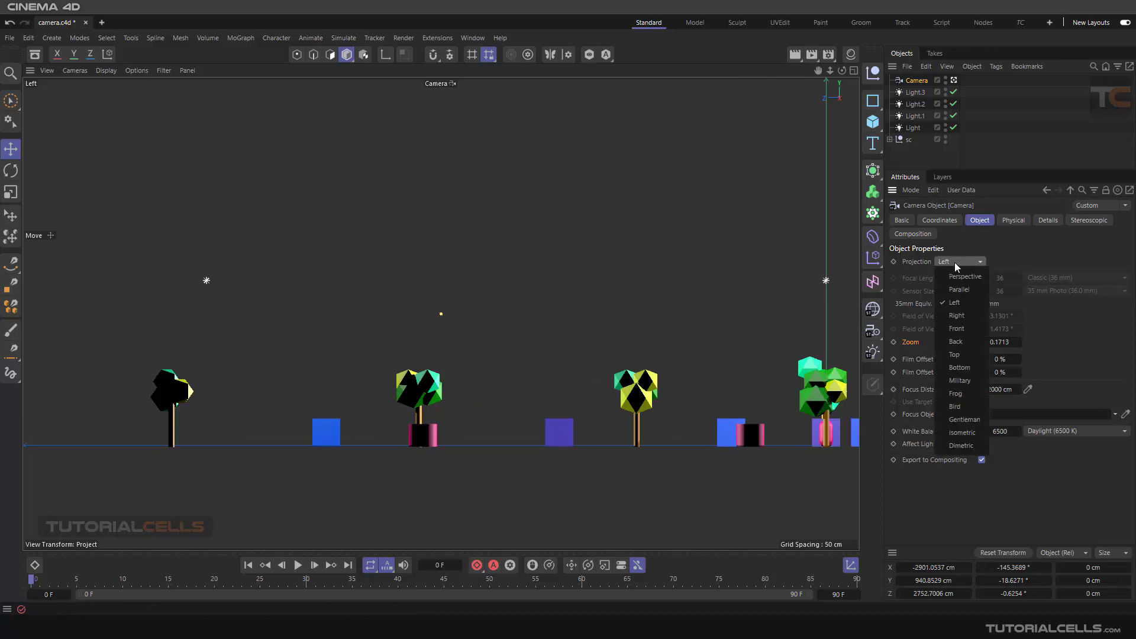
pyautogui.click(956, 383)
pyautogui.scroll(-3, 331, 331)
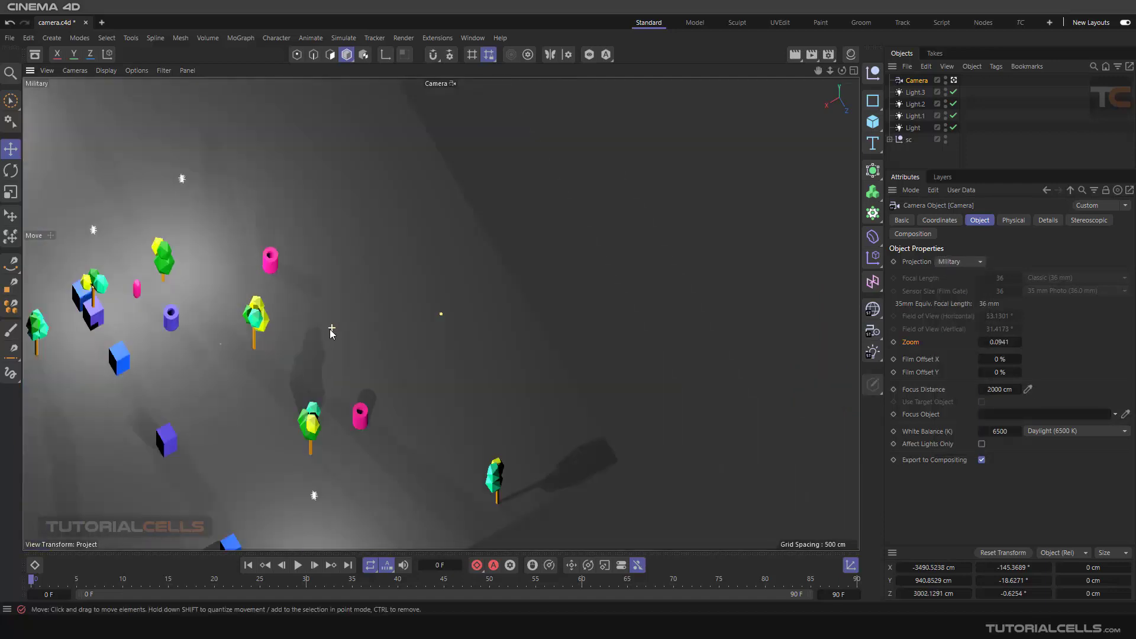
pyautogui.scroll(2, 260, 336)
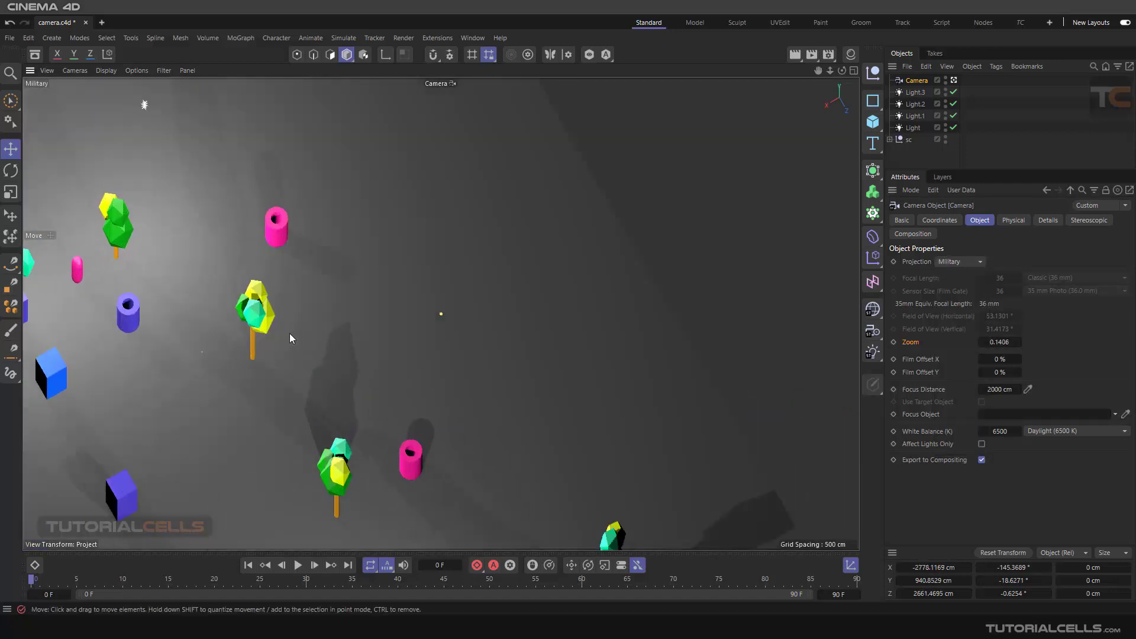
pyautogui.click(311, 331)
pyautogui.keyDown('alt'); pyautogui.moveTo(274, 333); pyautogui.dragTo(505, 319, button='middle'); pyautogui.keyUp('alt')
pyautogui.moveTo(506, 319)
pyautogui.keyDown('alt'); pyautogui.mouseDown(button='right')
pyautogui.moveTo(478, 312)
pyautogui.moveTo(498, 329)
pyautogui.mouseUp(button='right'); pyautogui.keyUp('alt')
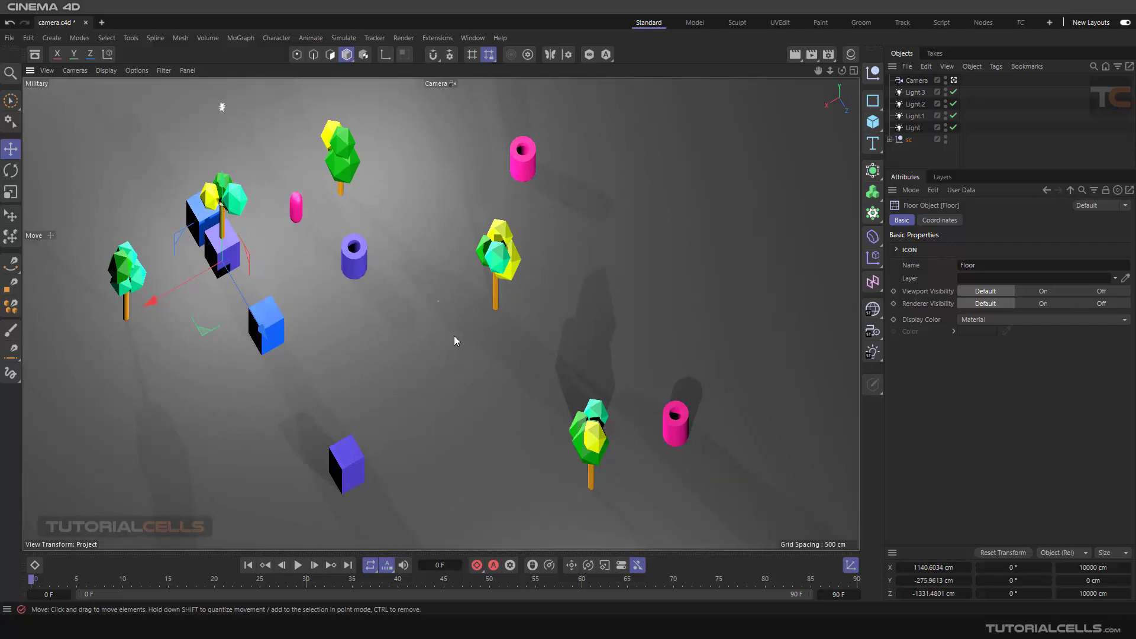
pyautogui.click(917, 80)
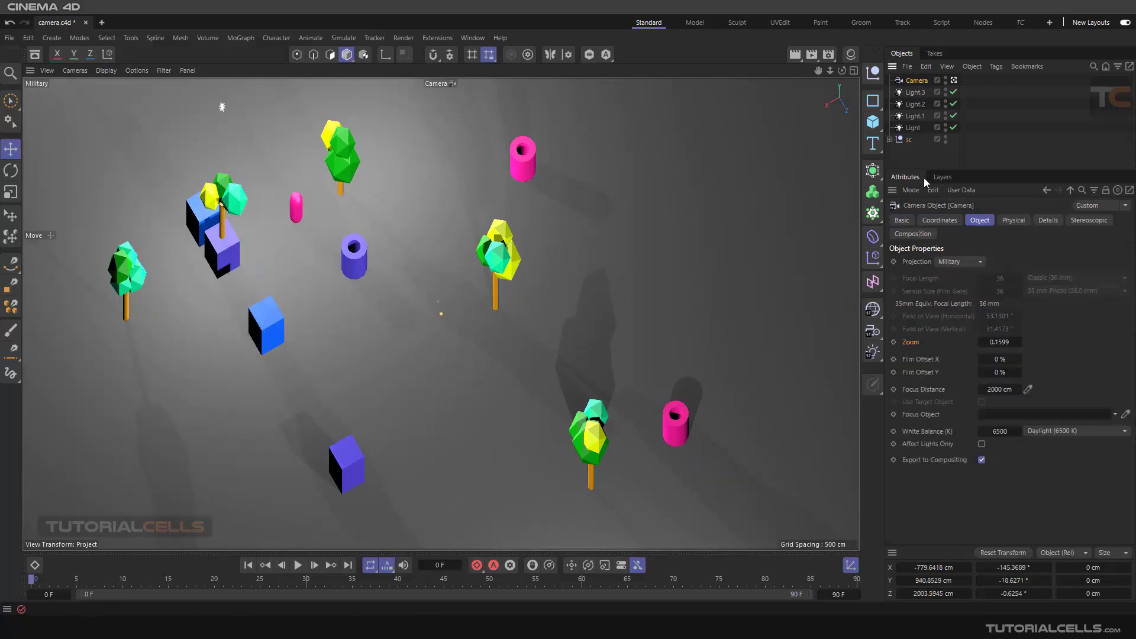
pyautogui.click(964, 262)
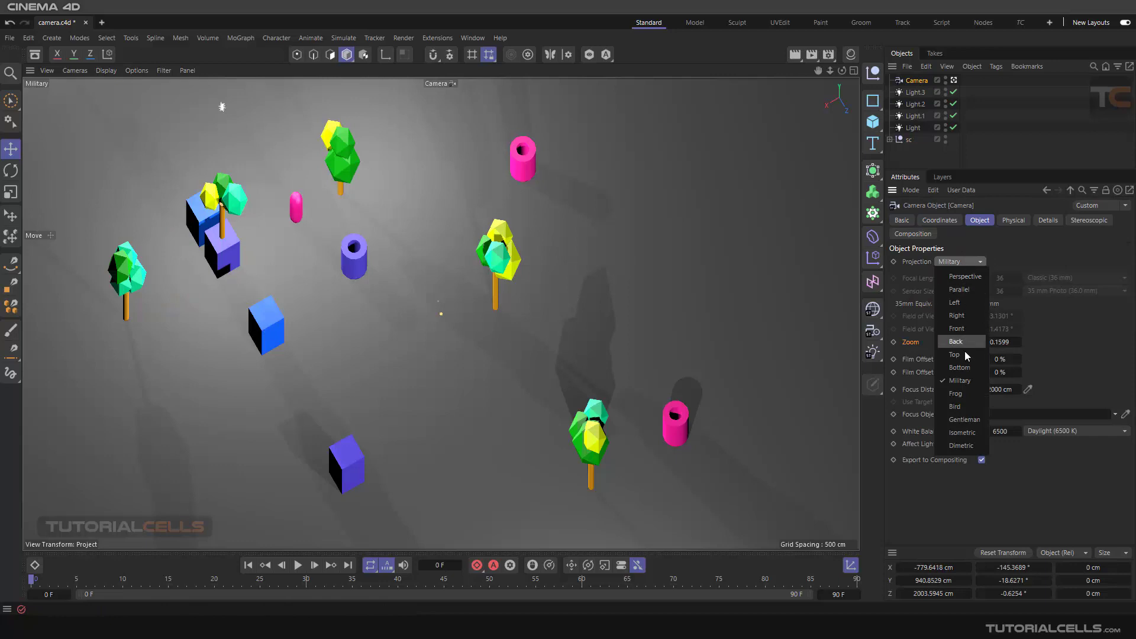
# Try Frog and then Gentleman projection, panning the Gentleman view across the scene
pyautogui.click(967, 394)
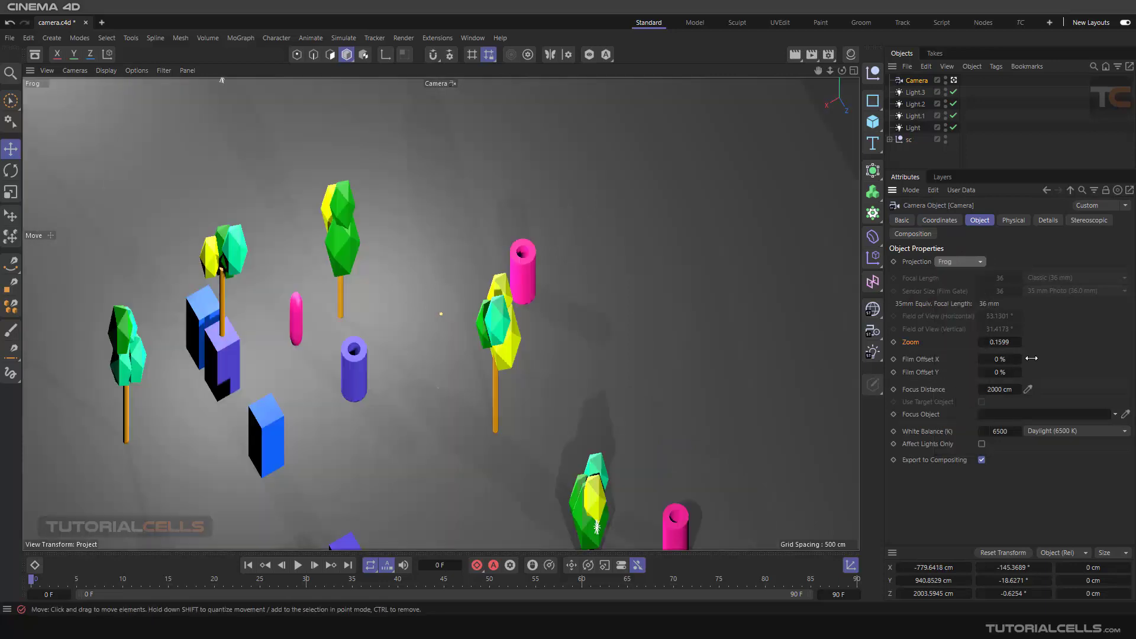
pyautogui.click(950, 263)
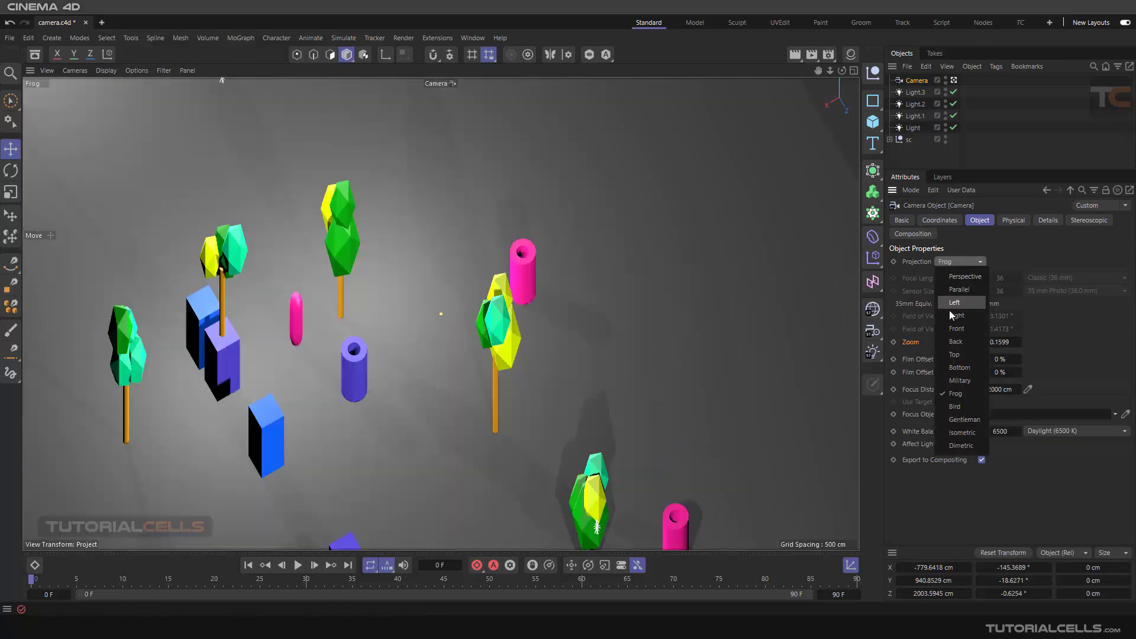
pyautogui.click(962, 421)
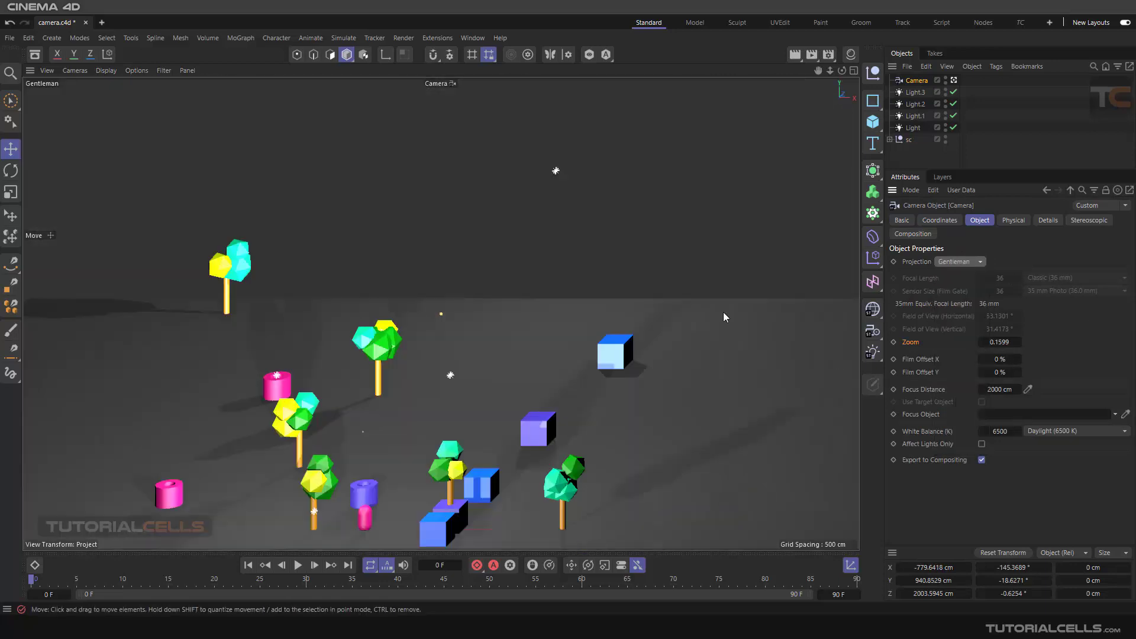
pyautogui.click(505, 357)
pyautogui.keyDown('alt'); pyautogui.moveTo(499, 356); pyautogui.dragTo(515, 272, button='middle'); pyautogui.keyUp('alt')
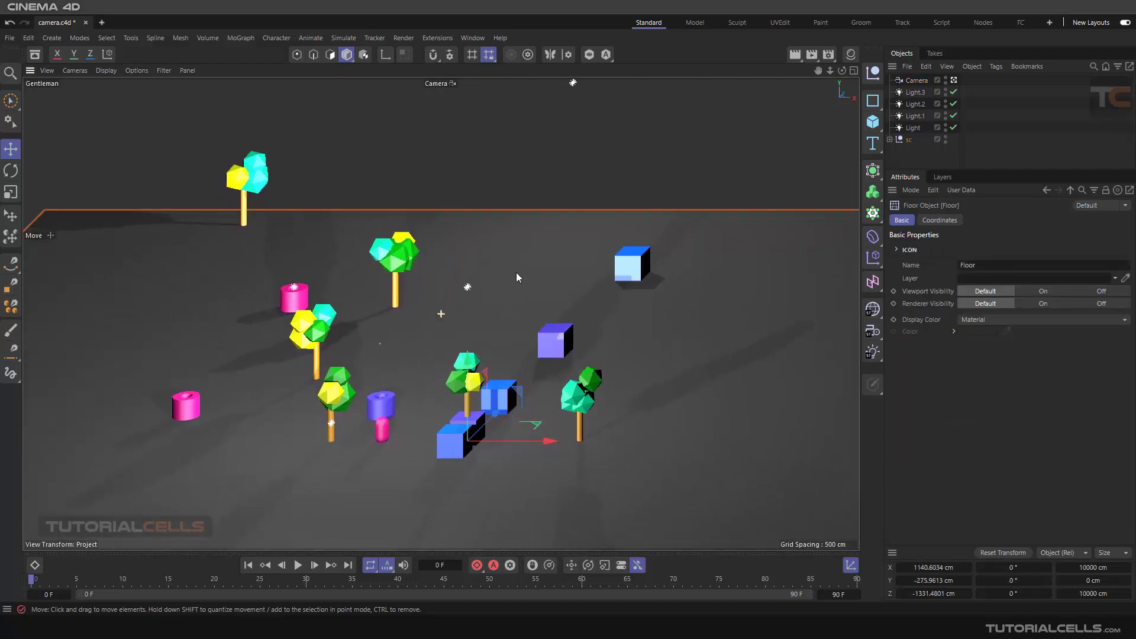
pyautogui.click(914, 80)
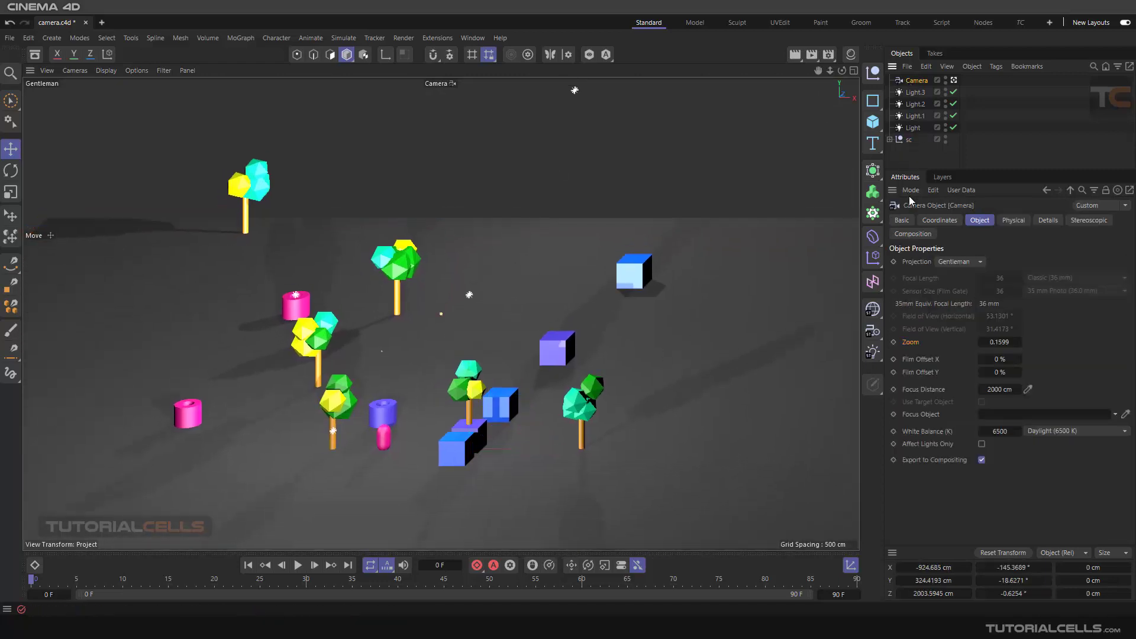
# Try Isometric projection at Zoom 0.1984, then switch the camera back to Perspective
pyautogui.click(959, 263)
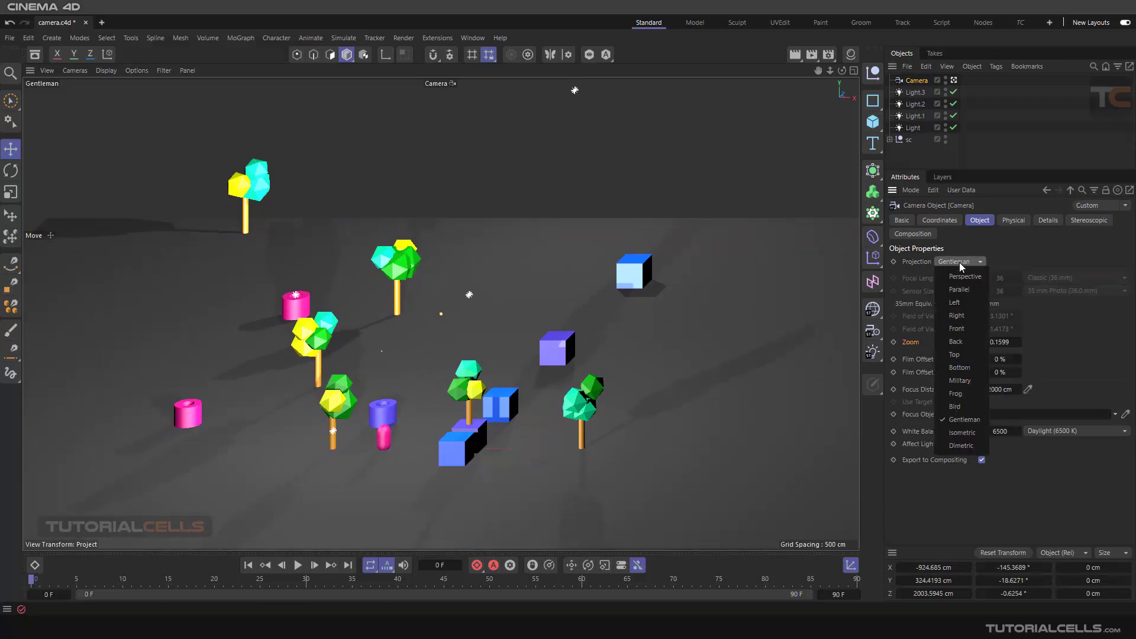
pyautogui.click(960, 435)
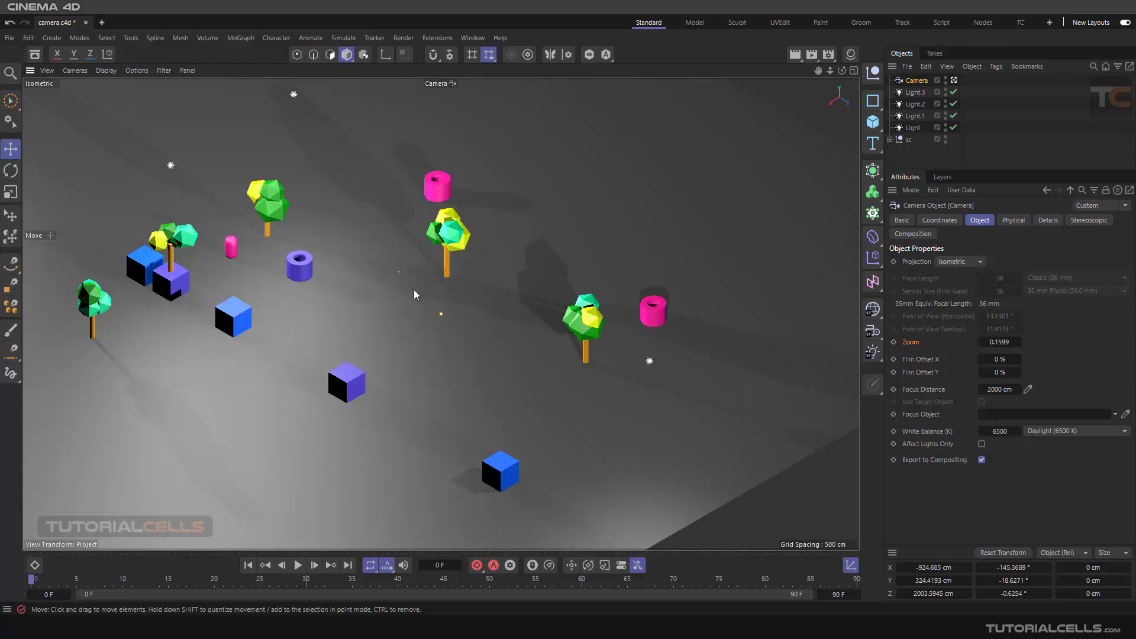
pyautogui.moveTo(437, 289)
pyautogui.keyDown('alt'); pyautogui.mouseDown(button='right')
pyautogui.moveTo(449, 346)
pyautogui.moveTo(445, 275)
pyautogui.moveTo(446, 289)
pyautogui.mouseUp(button='right'); pyautogui.keyUp('alt')
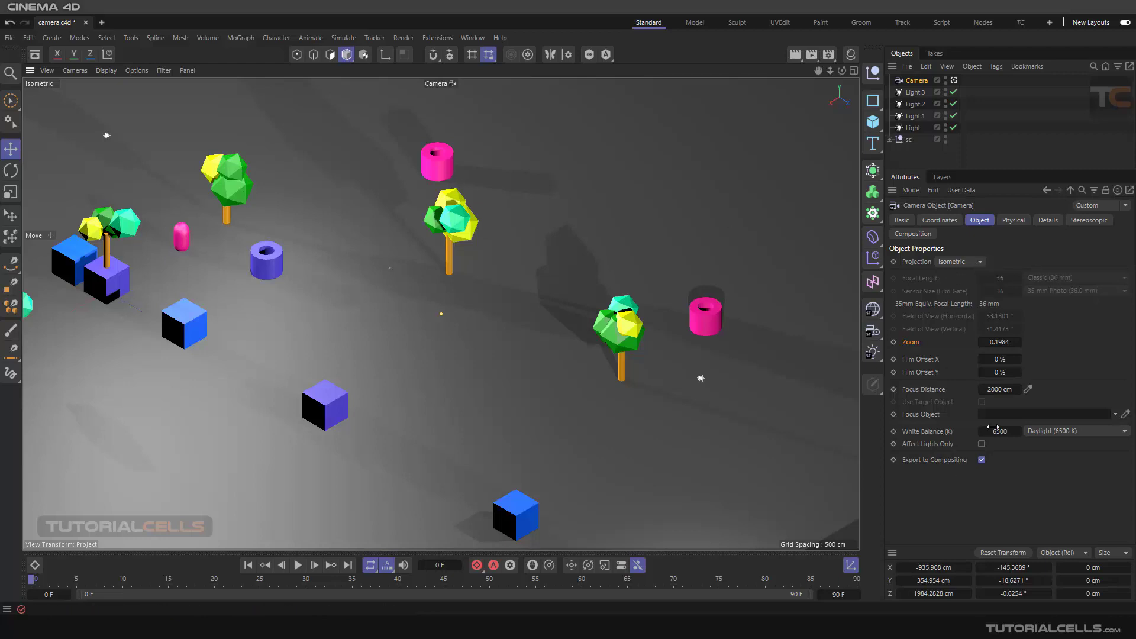
pyautogui.click(954, 261)
pyautogui.click(956, 274)
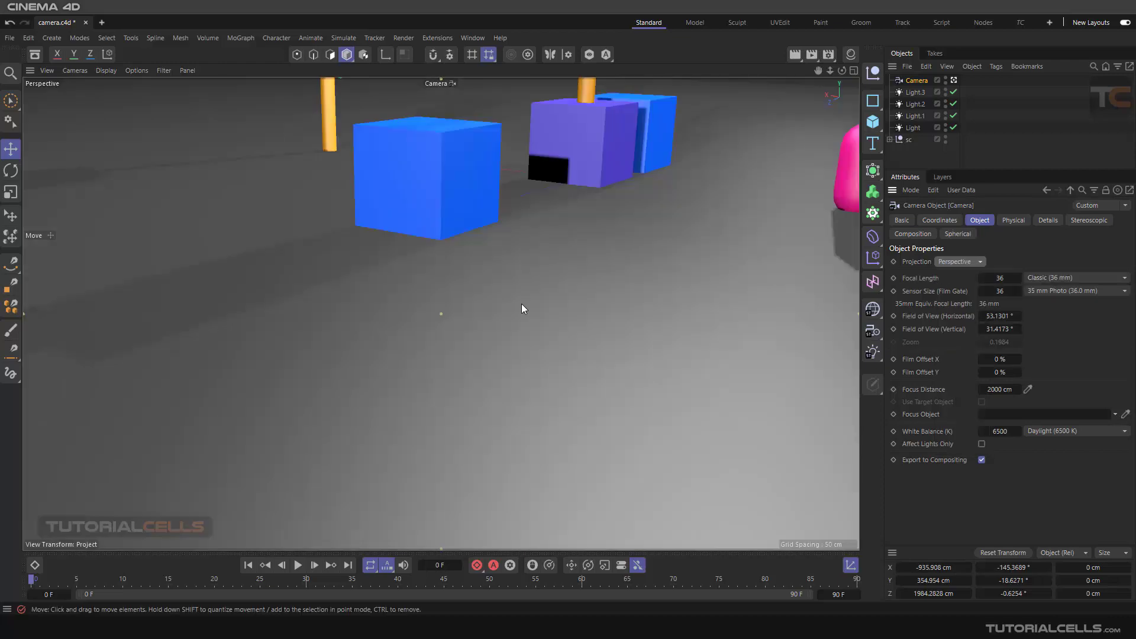
# Pull the camera back and orbit it to frame the whole scene of trees and blocks
pyautogui.keyDown('alt'); pyautogui.moveTo(592, 258); pyautogui.dragTo(553, 290, button='right'); pyautogui.keyUp('alt')
pyautogui.keyDown('alt'); pyautogui.moveTo(552, 287); pyautogui.dragTo(525, 300); pyautogui.keyUp('alt')
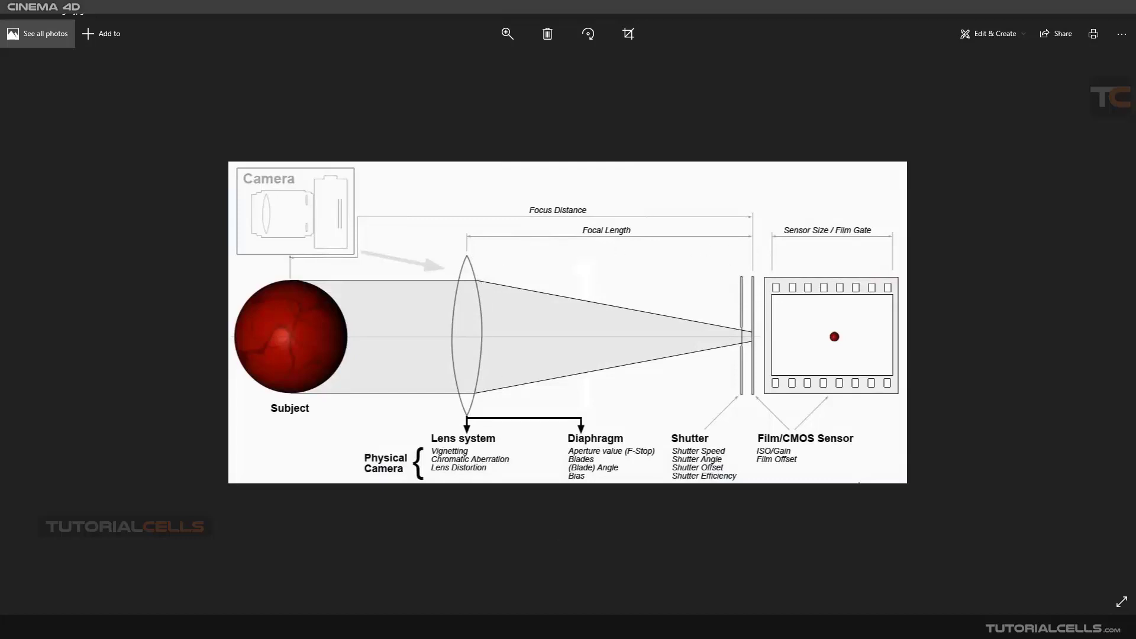
# Show the 15mm–300mm focal-length comparison chart from the Photos filmstrip
pyautogui.moveTo(563, 599)
pyautogui.click(633, 577)
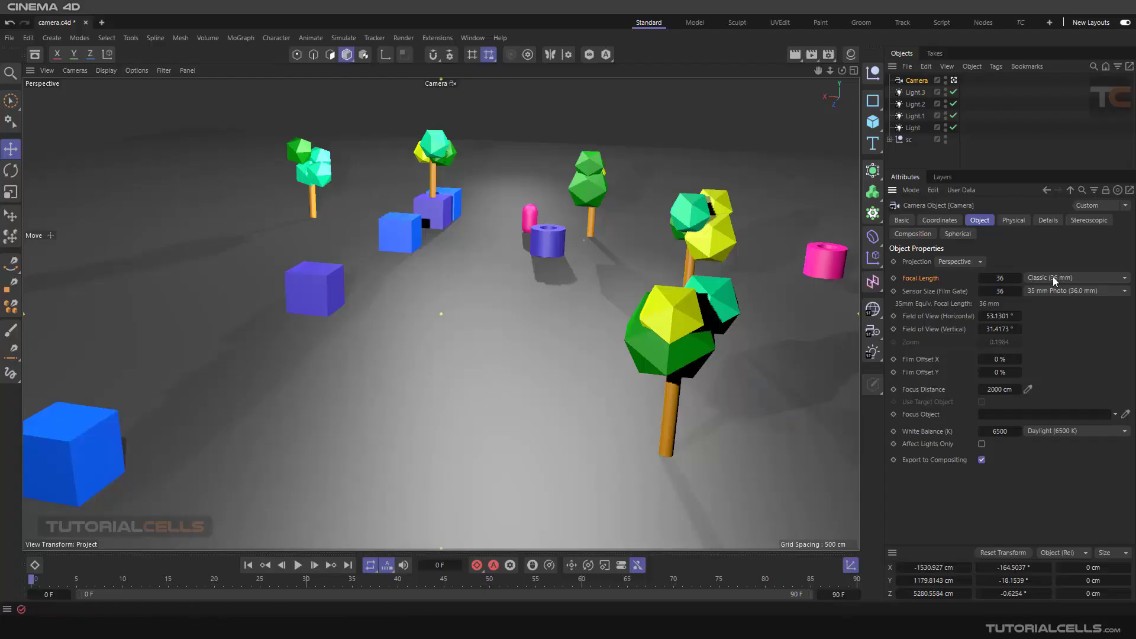
# Try a longer focal length, then restore the Classic (36 mm) preset for a 53.13° field of view
pyautogui.click(1054, 278)
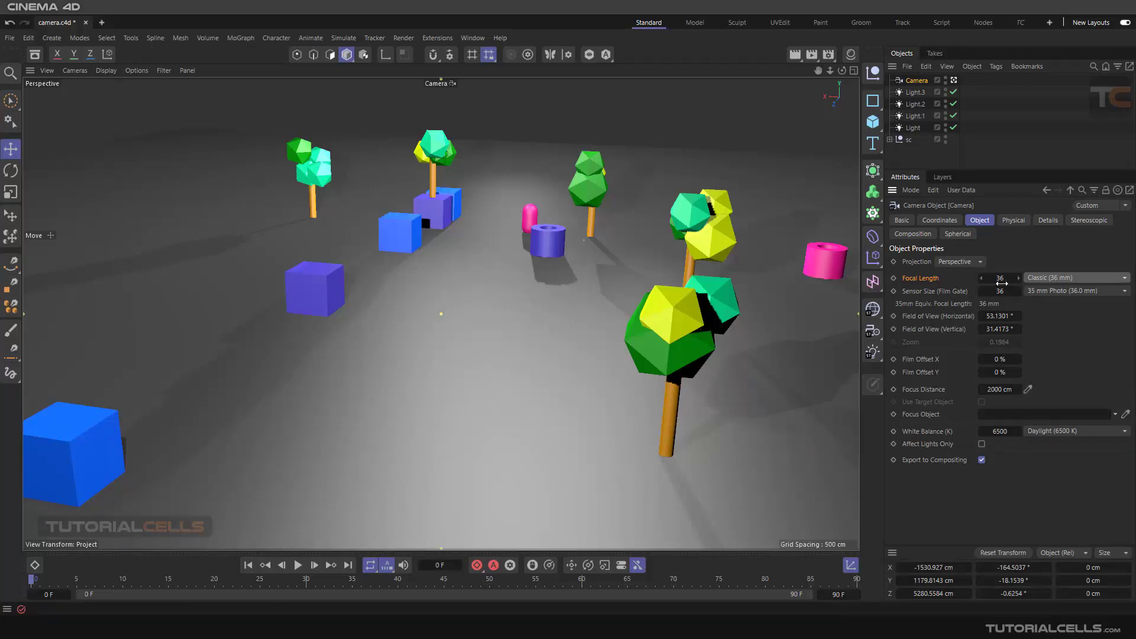
pyautogui.moveTo(999, 278); pyautogui.dragTo(1029, 278)
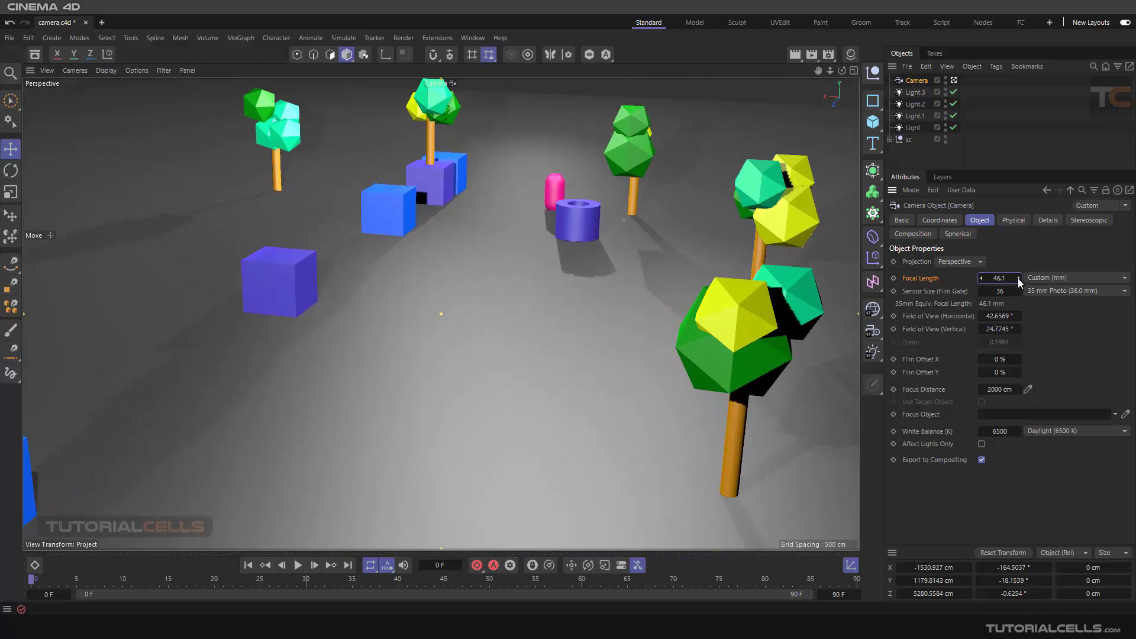
pyautogui.click(1035, 278)
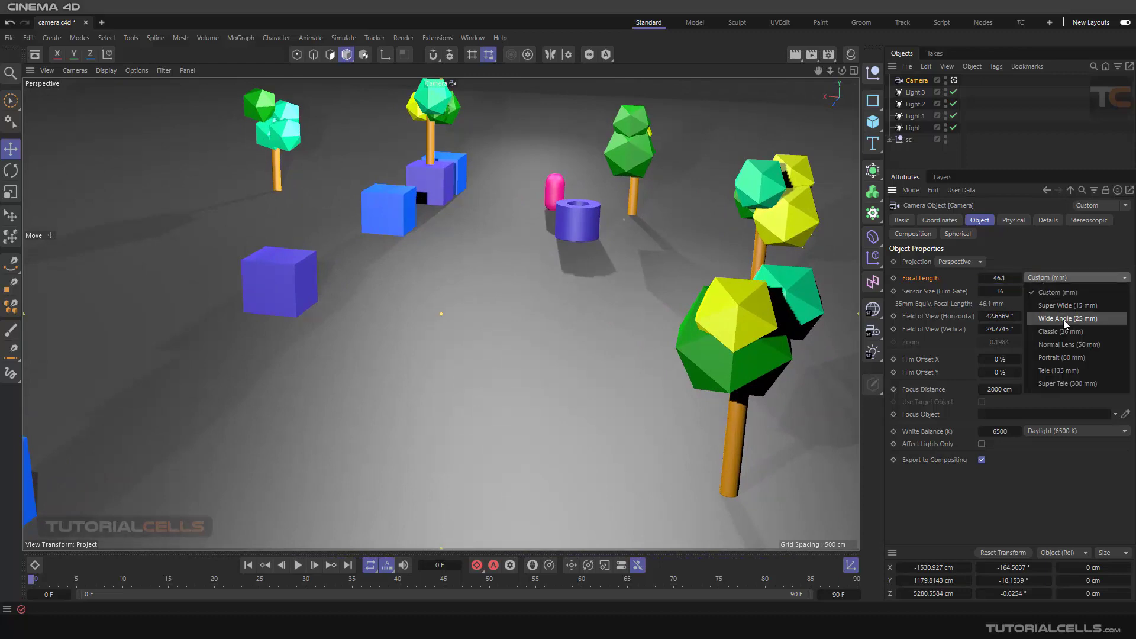
pyautogui.click(1067, 325)
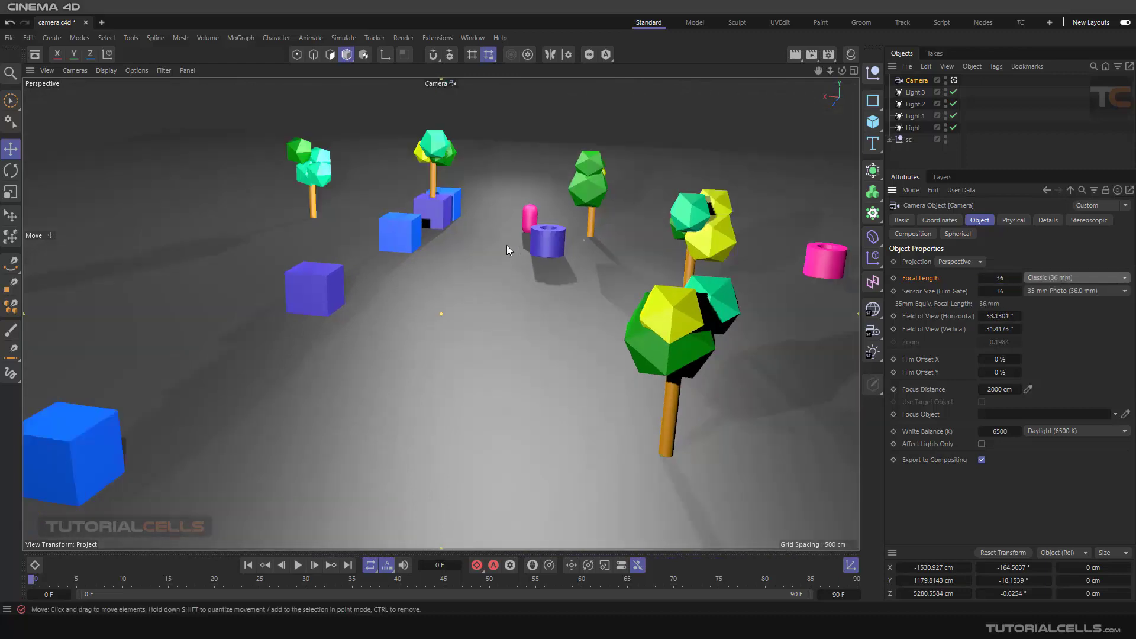
pyautogui.scroll(5, 506, 245)
# Move the camera and purple tube together, closer in on the tube and trees, then reselect the camera
pyautogui.keyDown('shift'); pyautogui.click(545, 272); pyautogui.keyUp('shift')
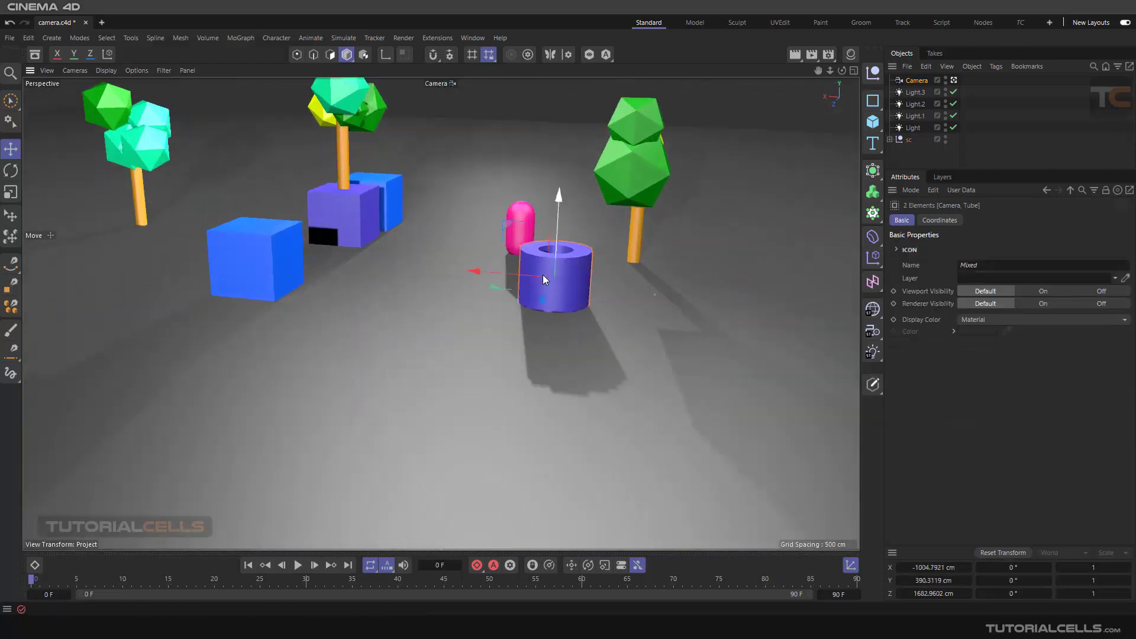
pyautogui.moveTo(527, 285); pyautogui.dragTo(366, 322)
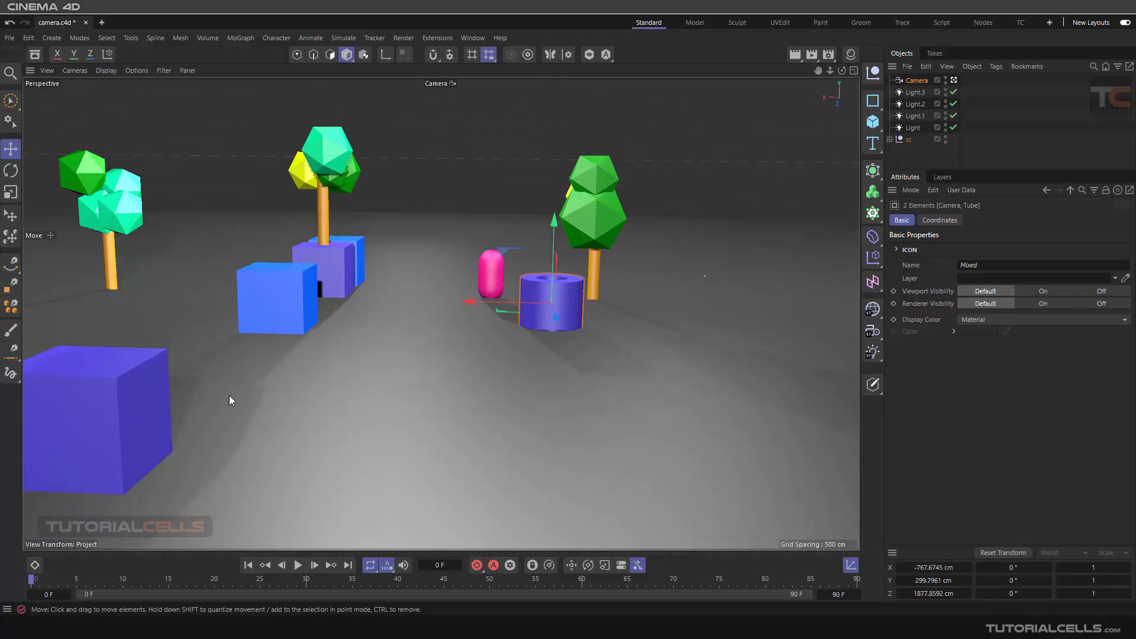
pyautogui.moveTo(677, 209); pyautogui.dragTo(656, 265)
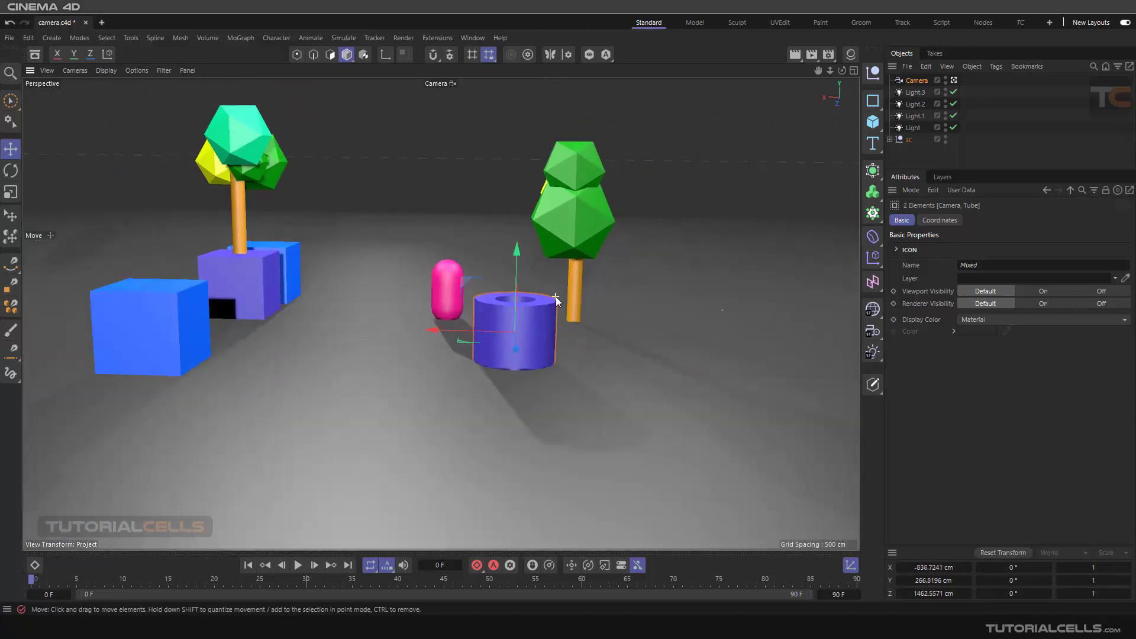
pyautogui.click(916, 80)
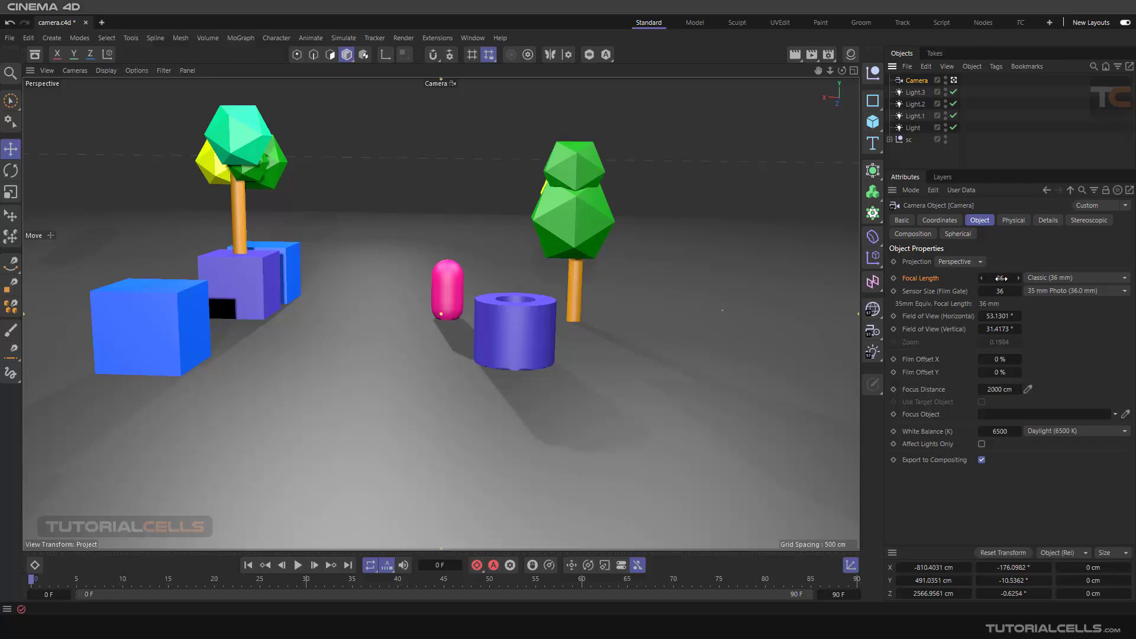
pyautogui.moveTo(1002, 278); pyautogui.dragTo(393, 117)
pyautogui.moveTo(887, 307); pyautogui.dragTo(785, 315)
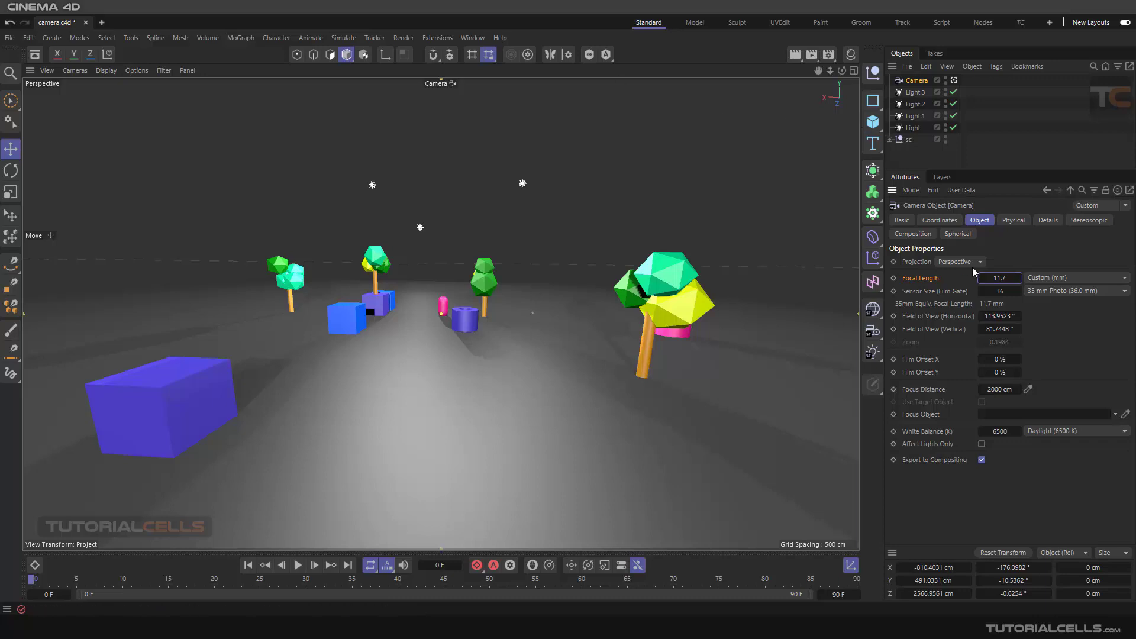
pyautogui.write('36')
pyautogui.press('Return')
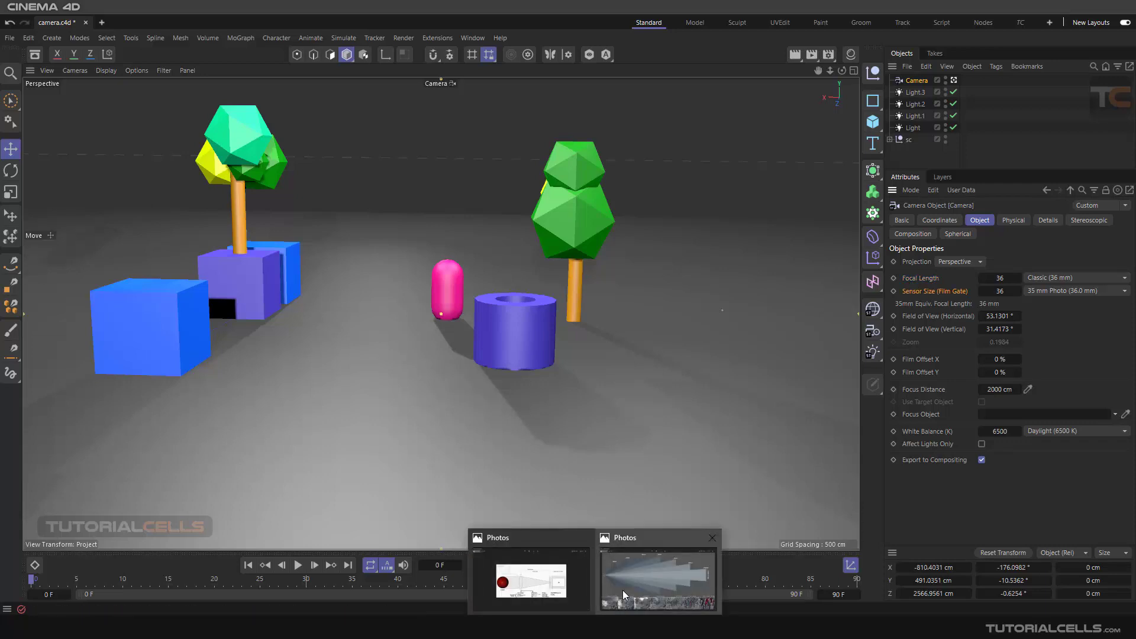
pyautogui.click(625, 591)
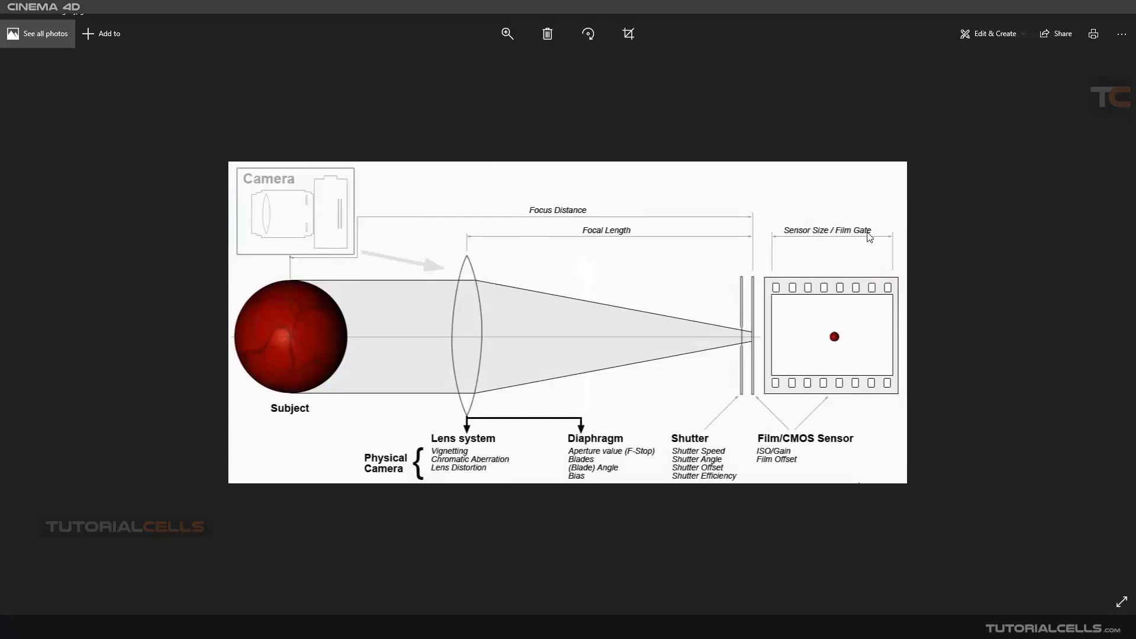
pyautogui.hotkey('alt', 'Tab')
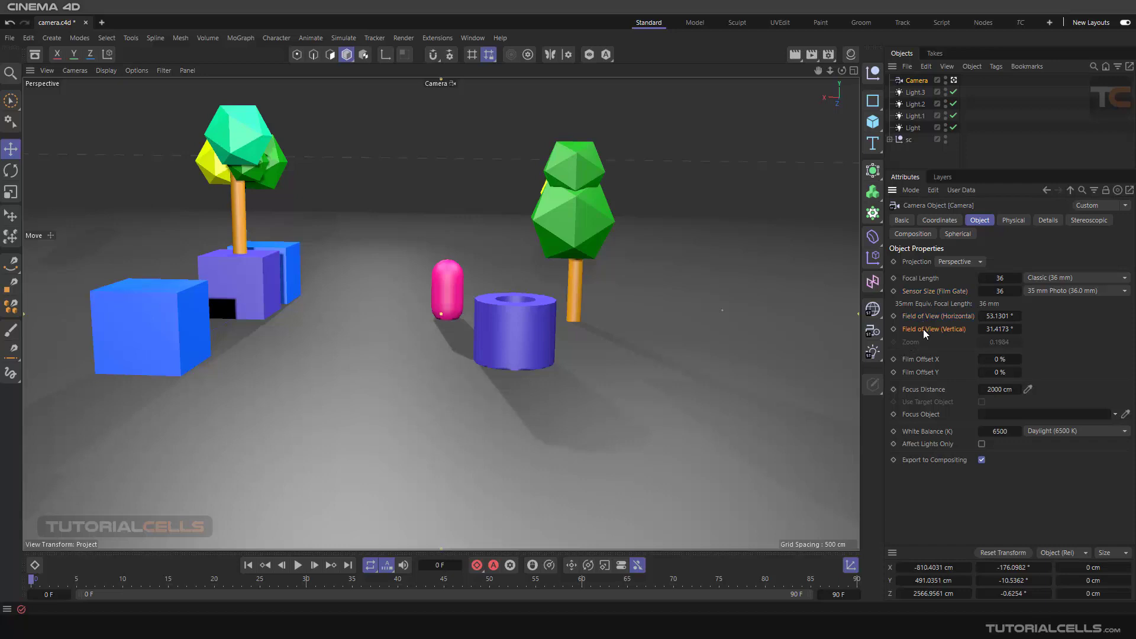
pyautogui.moveTo(994, 287)
pyautogui.mouseDown()
pyautogui.moveTo(1013, 287)
pyautogui.moveTo(1008, 277)
pyautogui.mouseUp()
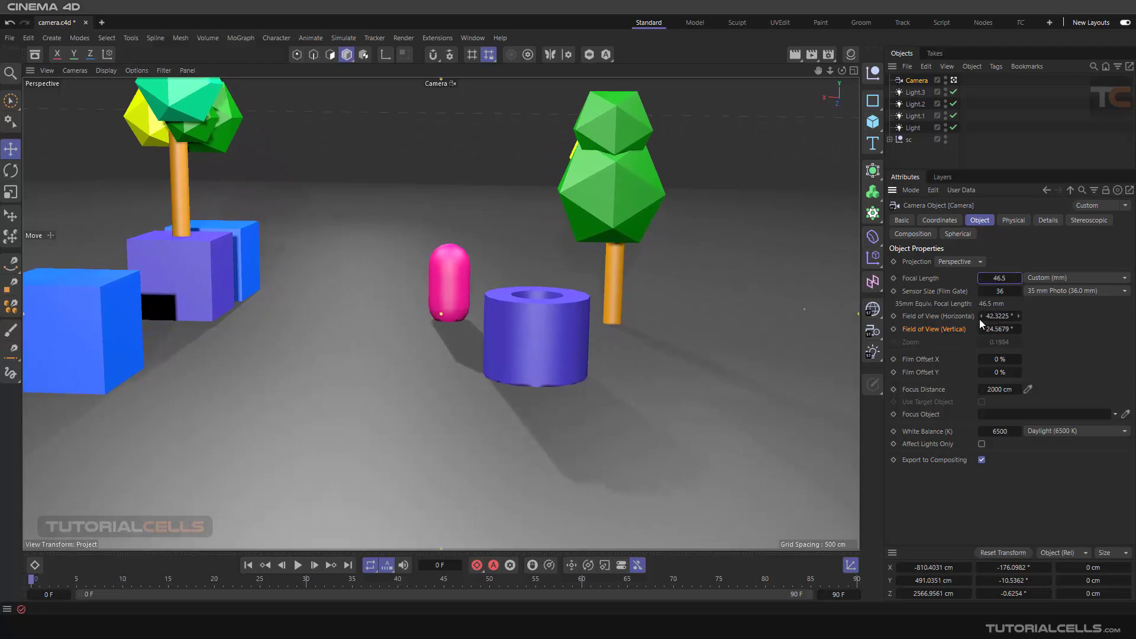
pyautogui.moveTo(990, 285); pyautogui.dragTo(954, 284)
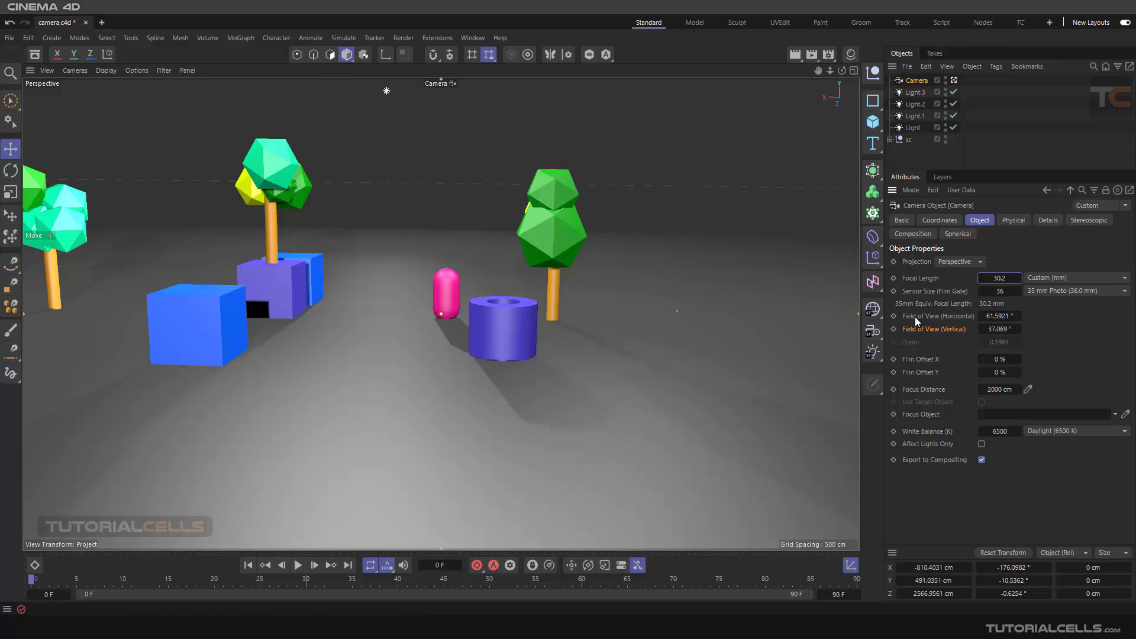
pyautogui.doubleClick(999, 278)
pyautogui.write('36')
pyautogui.press('Return')
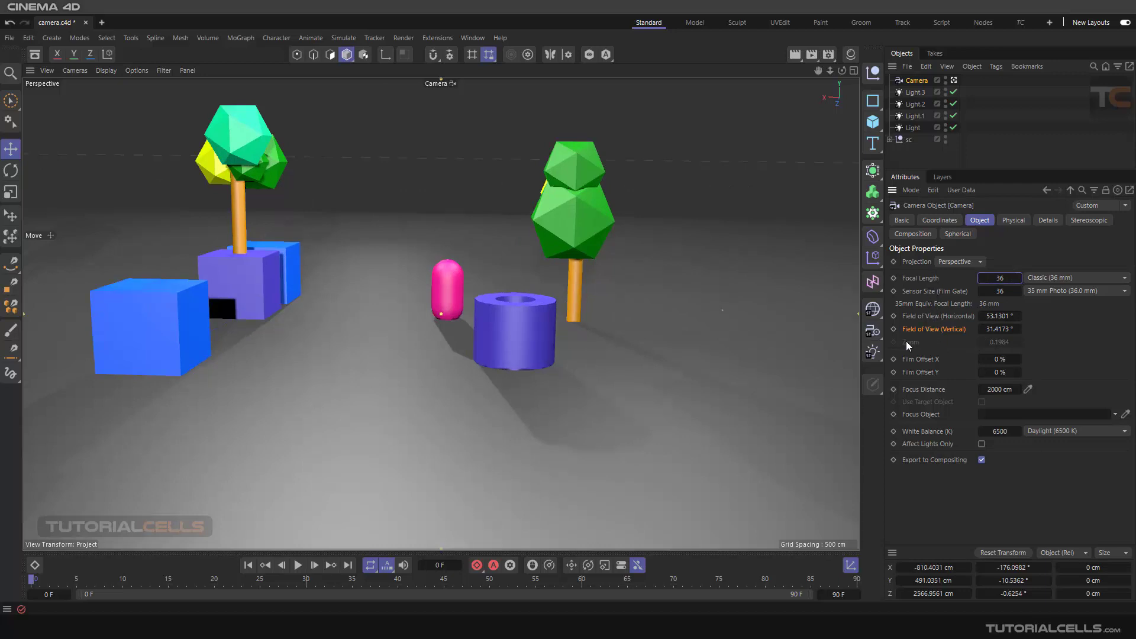
pyautogui.click(953, 262)
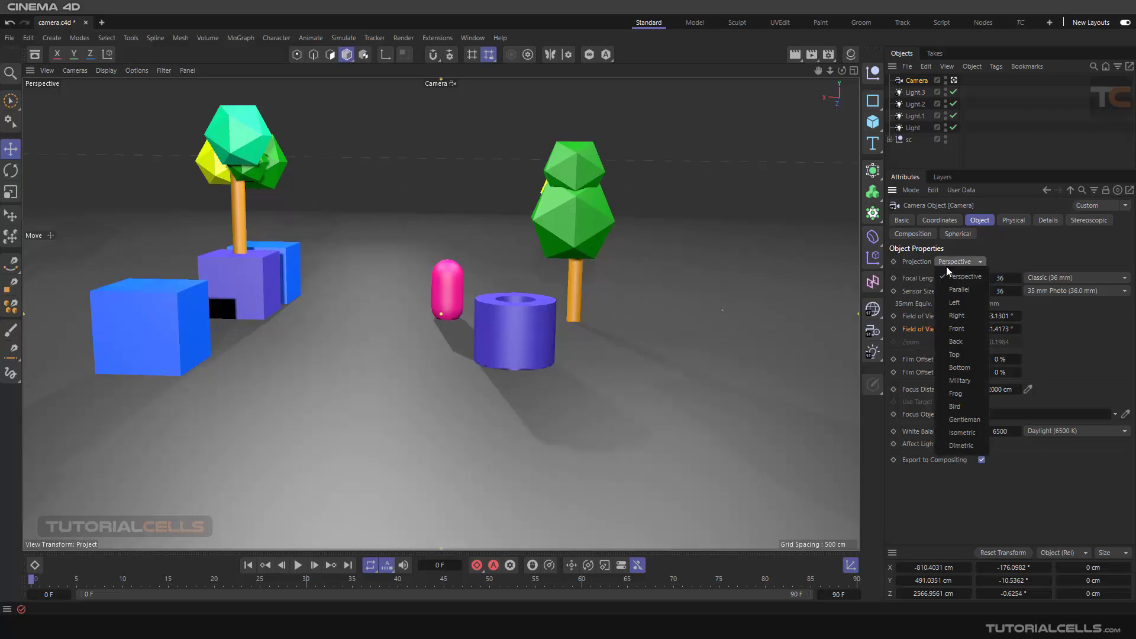
pyautogui.click(947, 281)
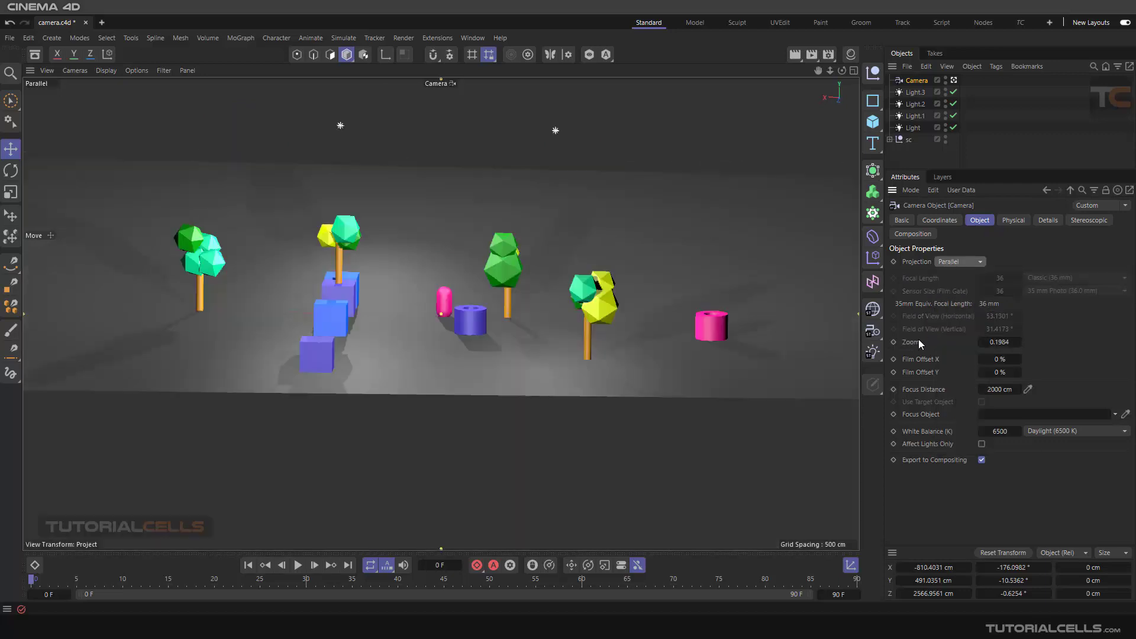
pyautogui.click(948, 261)
pyautogui.click(949, 271)
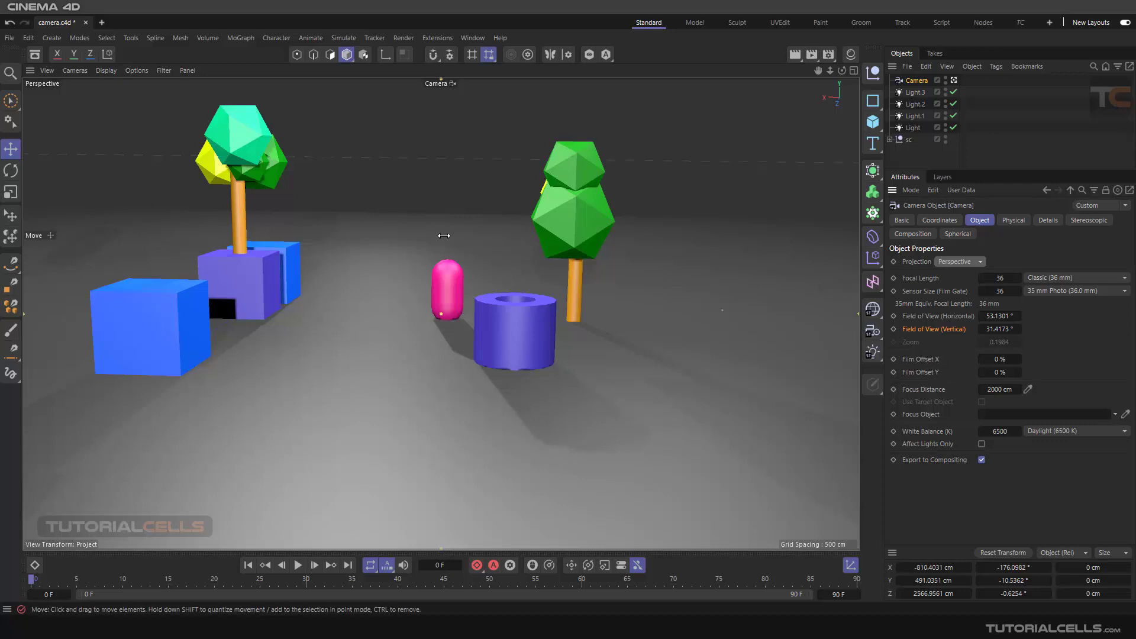
# Reframe the camera view and set the camera's Film Offset X to -19%
pyautogui.moveTo(490, 265)
pyautogui.keyDown('alt'); pyautogui.mouseDown()
pyautogui.moveTo(474, 266)
pyautogui.moveTo(493, 268)
pyautogui.mouseUp(); pyautogui.keyUp('alt')
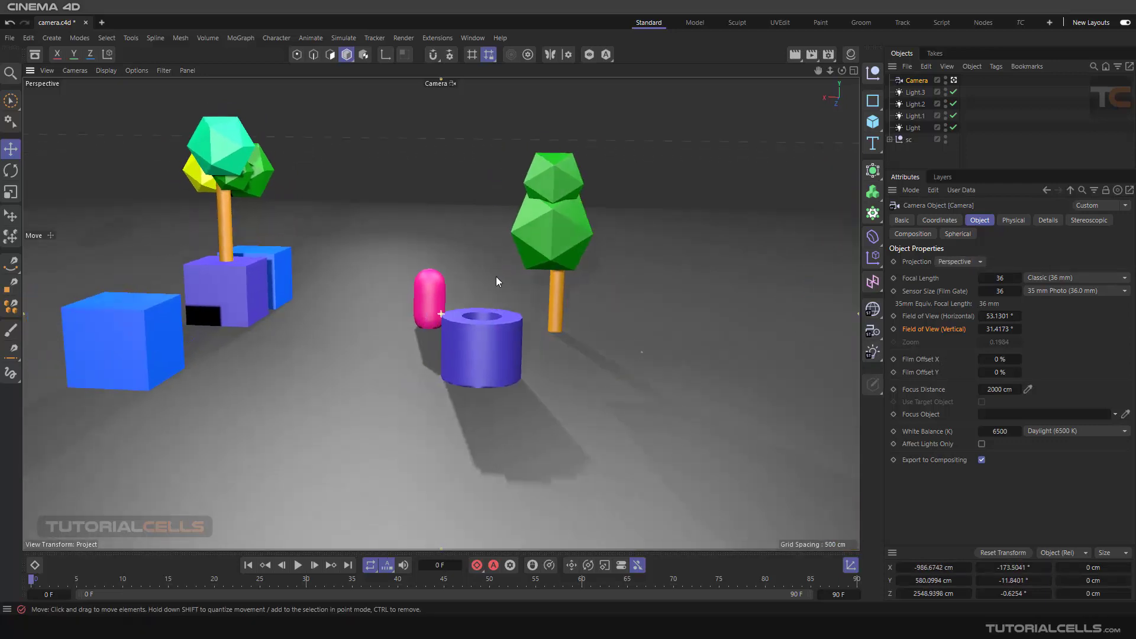
pyautogui.keyDown('alt'); pyautogui.moveTo(496, 276); pyautogui.dragTo(528, 276, button='middle'); pyautogui.keyUp('alt')
pyautogui.moveTo(1001, 359)
pyautogui.mouseDown()
pyautogui.moveTo(1020, 359)
pyautogui.moveTo(946, 359)
pyautogui.moveTo(1005, 359)
pyautogui.mouseUp()
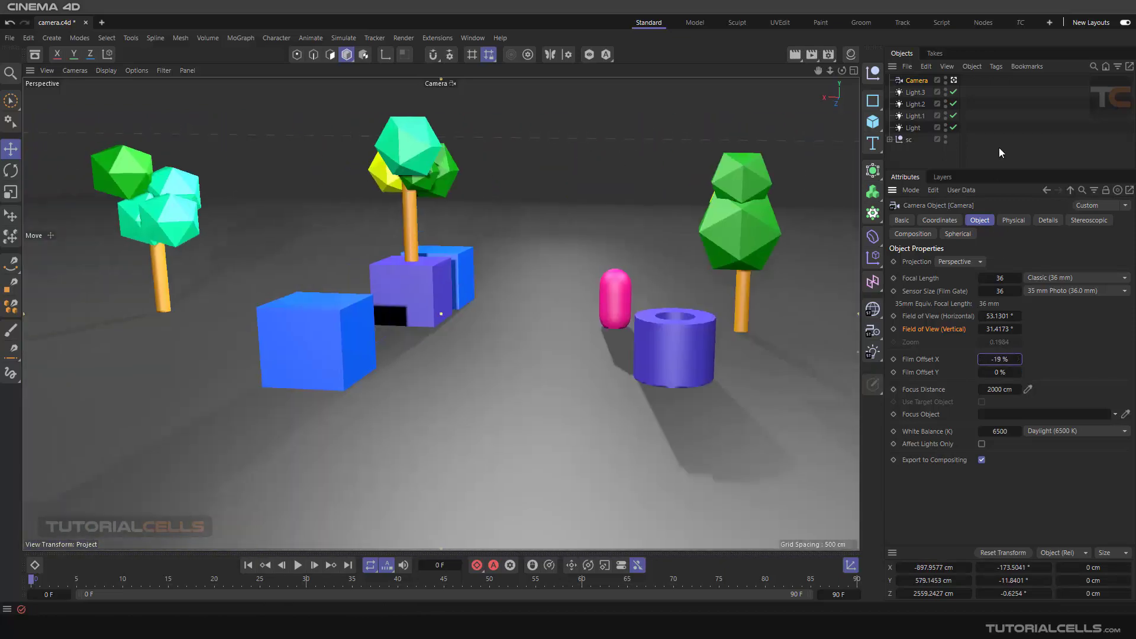
# Leave the scene camera and orbit the default view to see the camera's frustum, then switch to Rotate
pyautogui.click(953, 80)
pyautogui.keyDown('alt'); pyautogui.moveTo(448, 289); pyautogui.dragTo(417, 364); pyautogui.keyUp('alt')
pyautogui.press('r')
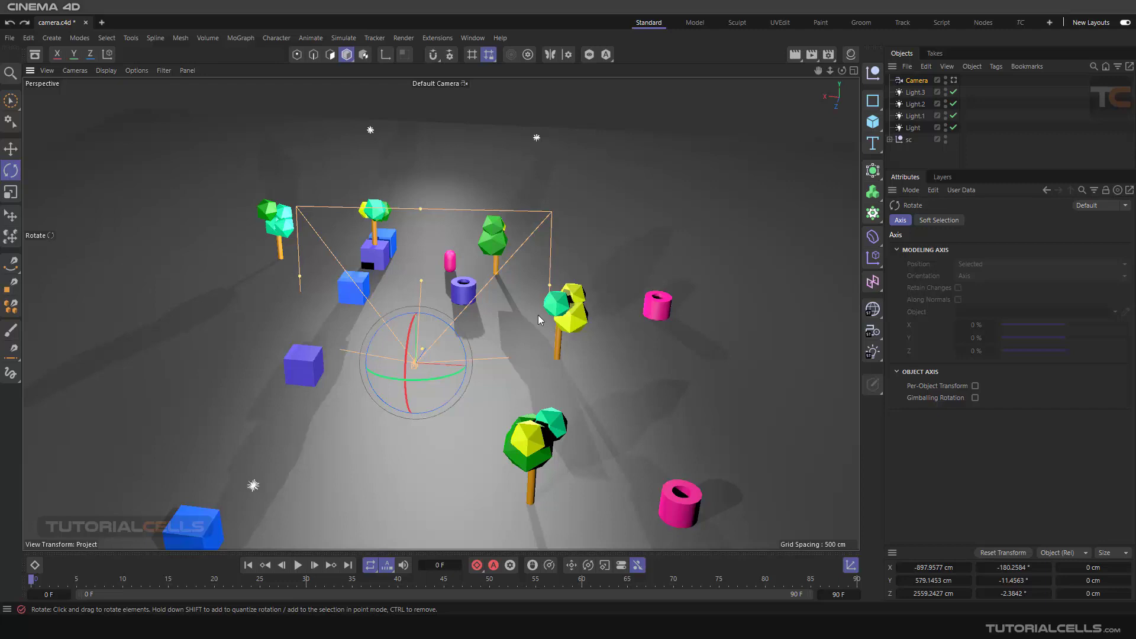
# Try the camera's Film Offset X at -59%, reset it to 0%, and frame the camera
pyautogui.click(916, 80)
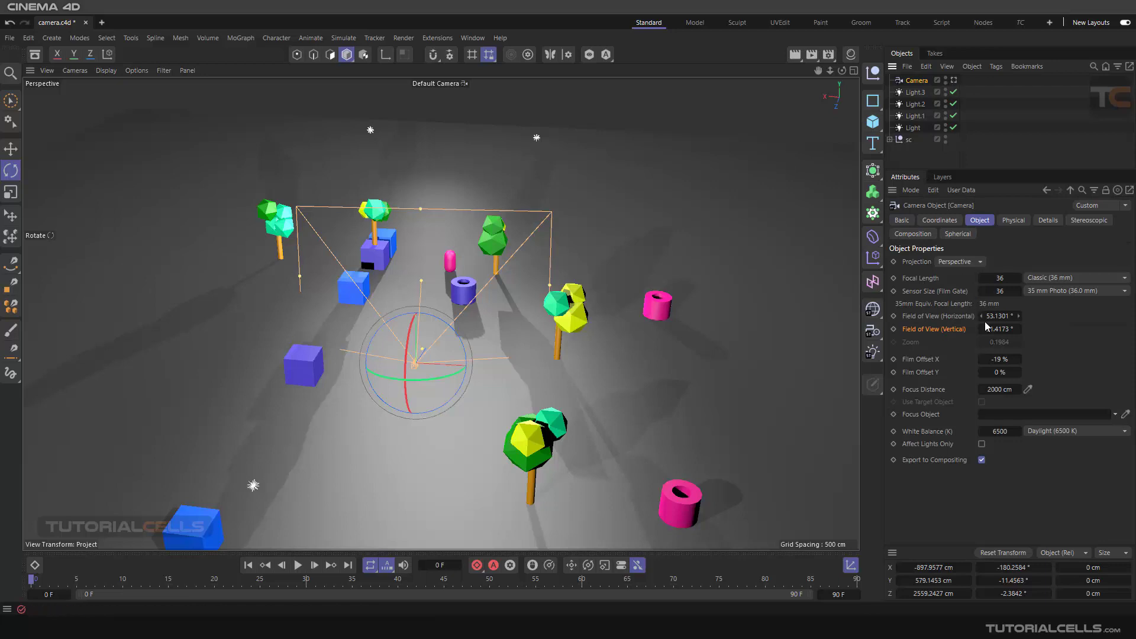
pyautogui.moveTo(998, 359); pyautogui.dragTo(973, 359)
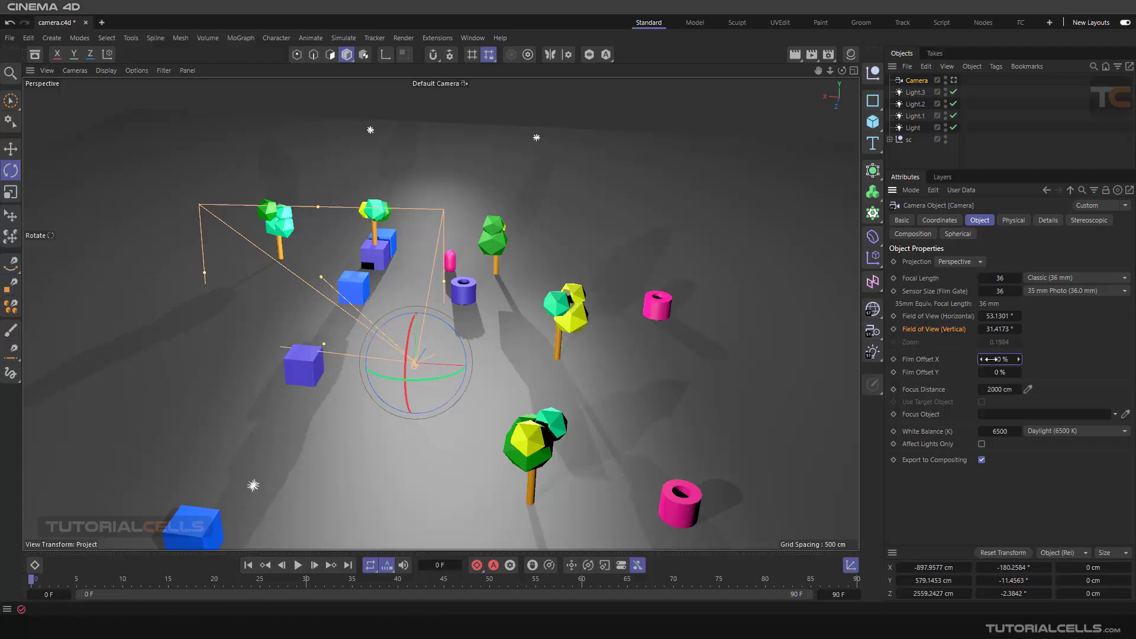
pyautogui.moveTo(976, 359); pyautogui.dragTo(1019, 363)
pyautogui.rightClick(1017, 360)
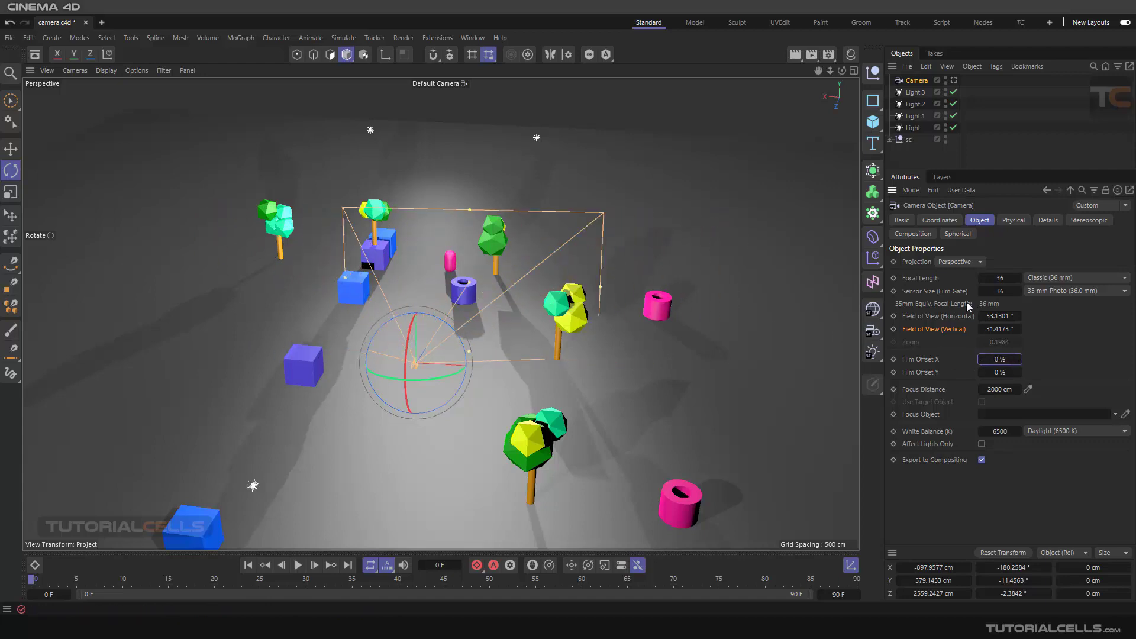
pyautogui.press('o')
# Through the scene camera, try Film Offset X at 41% and other values, reset to 0%, and pull back
pyautogui.click(953, 80)
pyautogui.moveTo(1000, 359); pyautogui.dragTo(1053, 359)
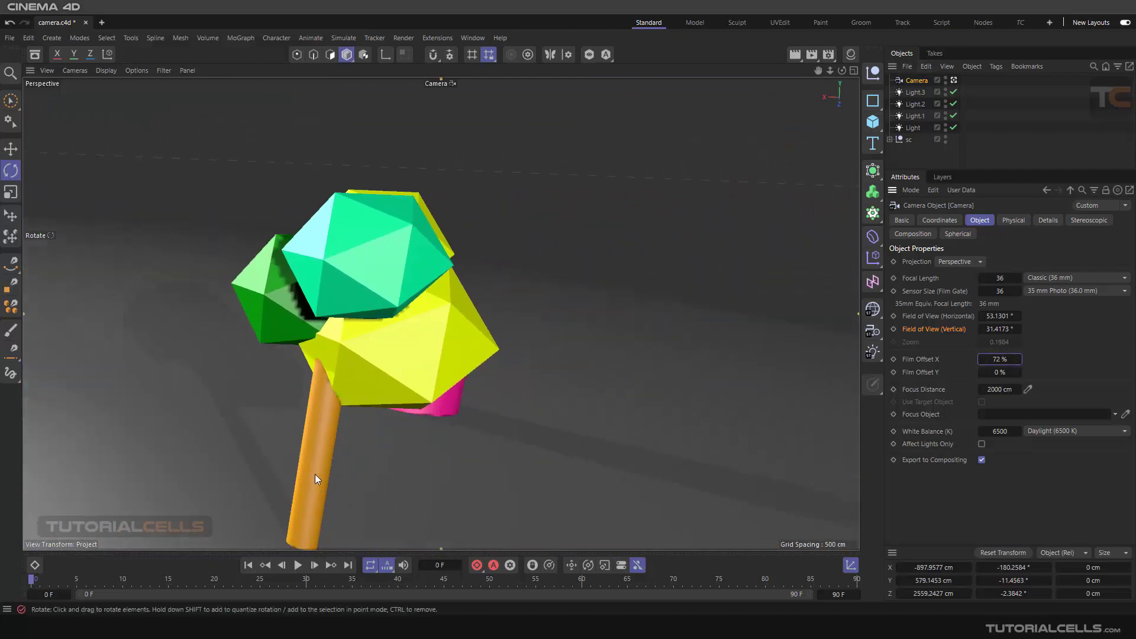
pyautogui.moveTo(1000, 359); pyautogui.dragTo(896, 359)
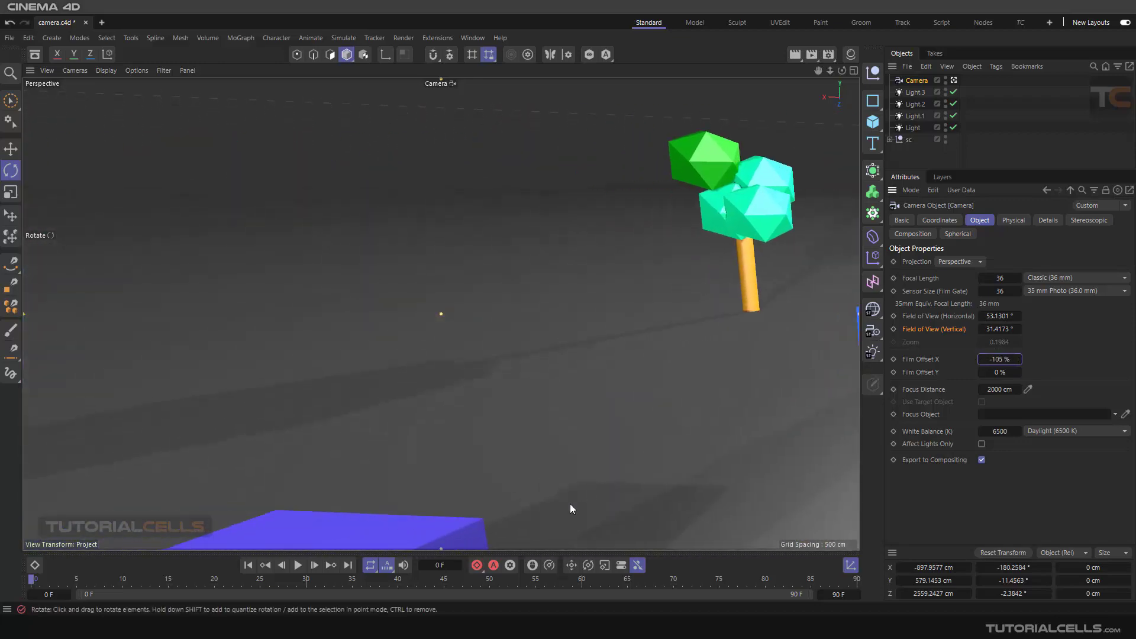
pyautogui.rightClick(1018, 359)
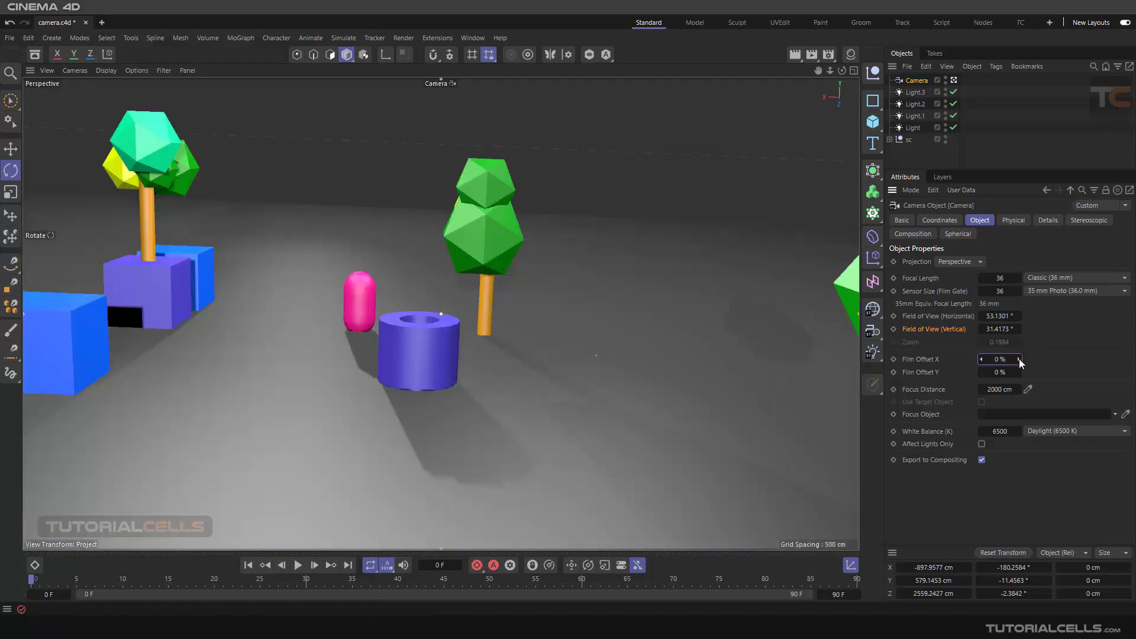
pyautogui.scroll(-5, 601, 325)
pyautogui.keyDown('alt'); pyautogui.moveTo(547, 330); pyautogui.dragTo(600, 430); pyautogui.keyUp('alt')
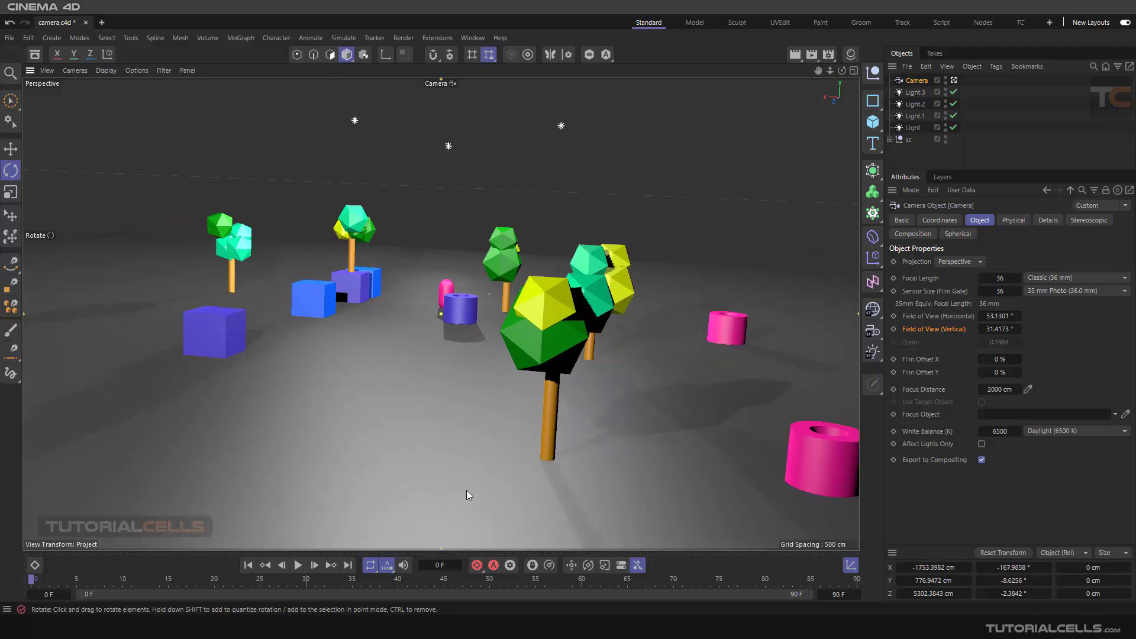
pyautogui.hotkey('alt', 'Tab')
pyautogui.click(921, 361)
pyautogui.keyDown('shift'); pyautogui.click(922, 373); pyautogui.keyUp('shift')
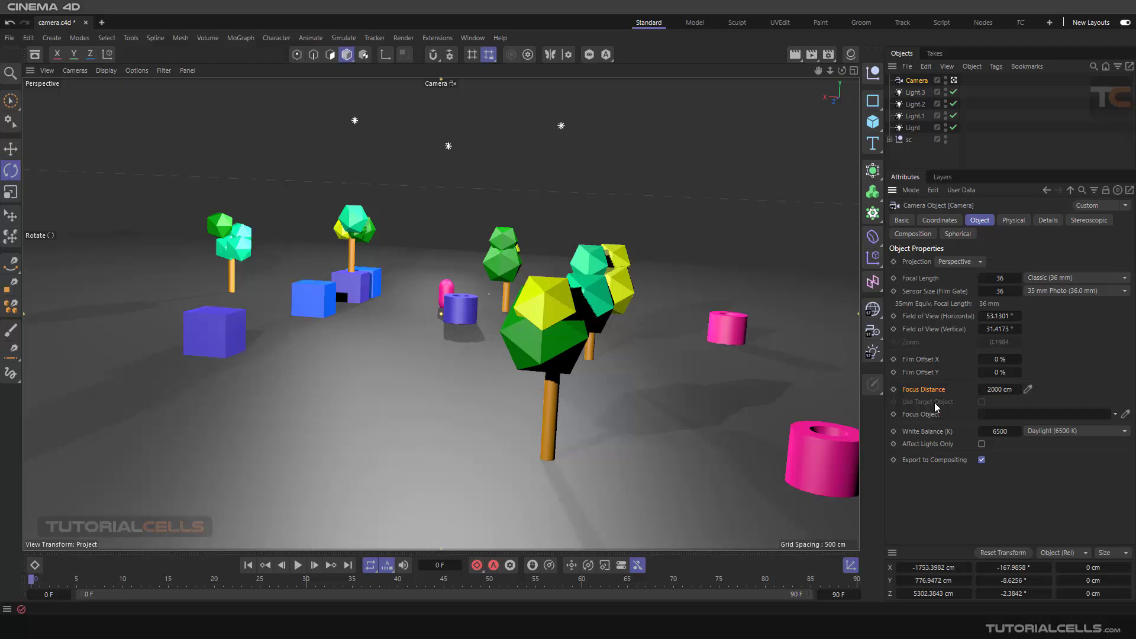
pyautogui.click(1011, 220)
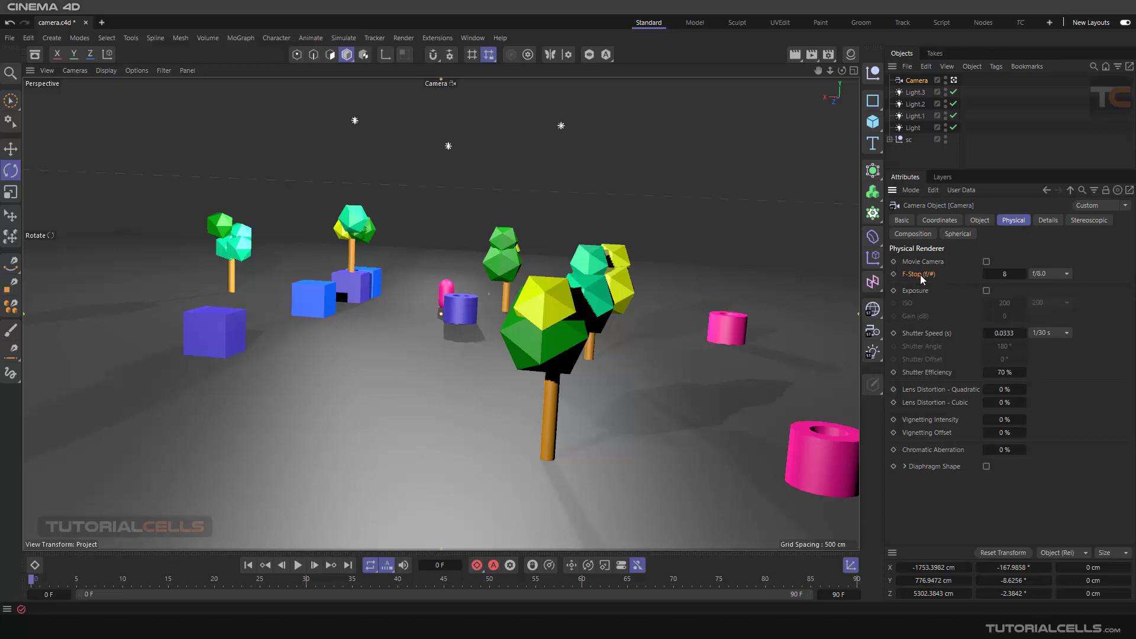
pyautogui.click(1045, 220)
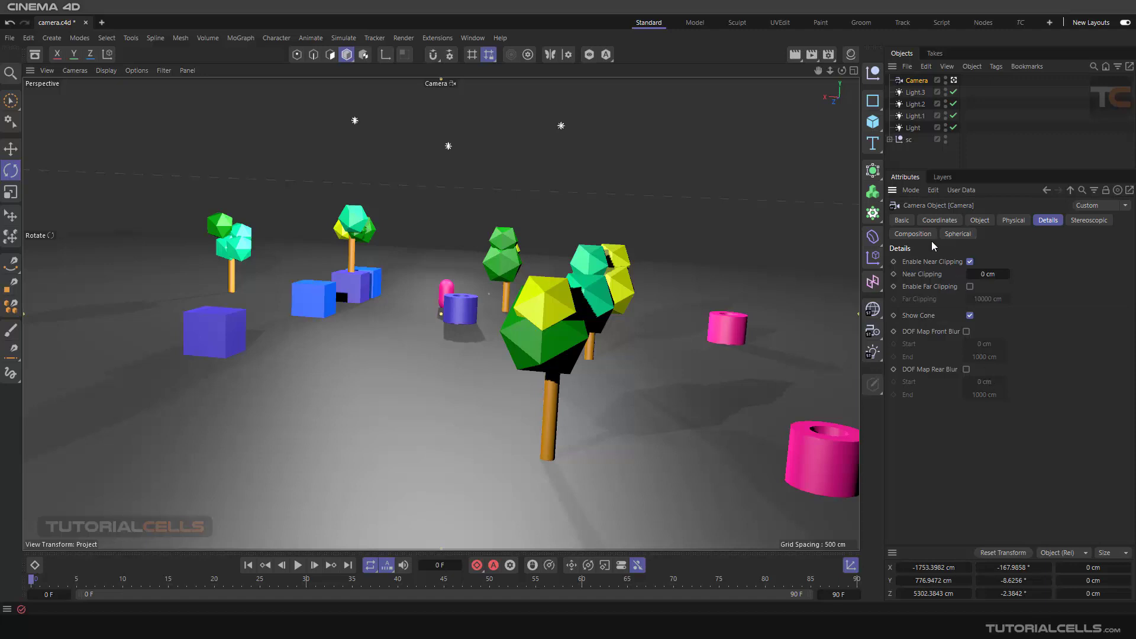
pyautogui.click(976, 221)
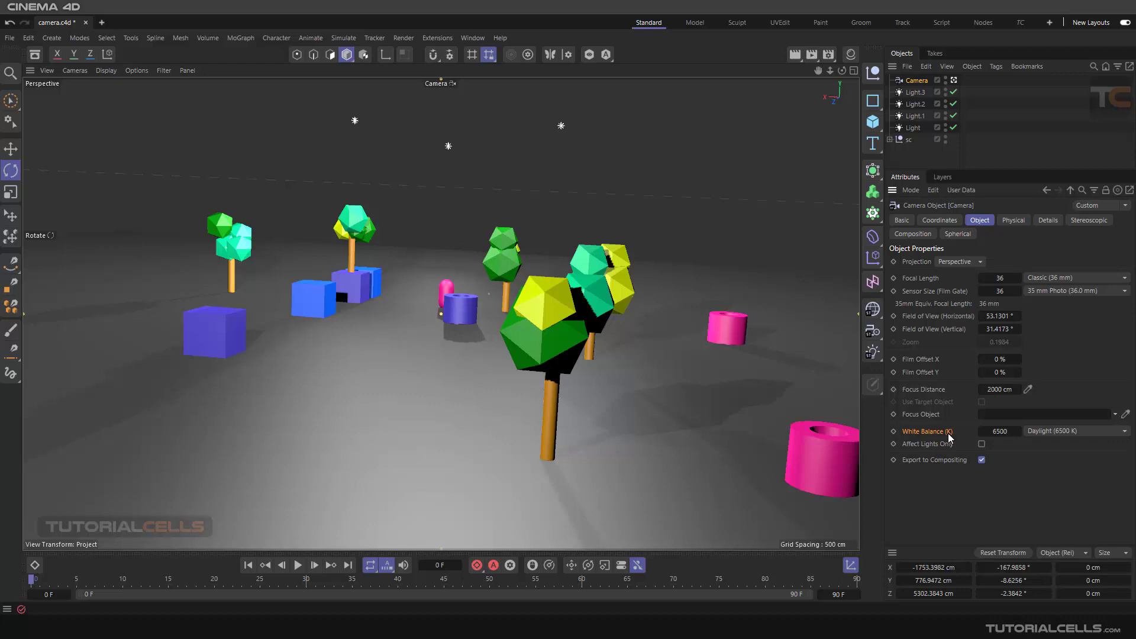
# Enable Use Temperature on Light.3 with a colour temperature of 6585, then reselect the Camera
pyautogui.click(915, 92)
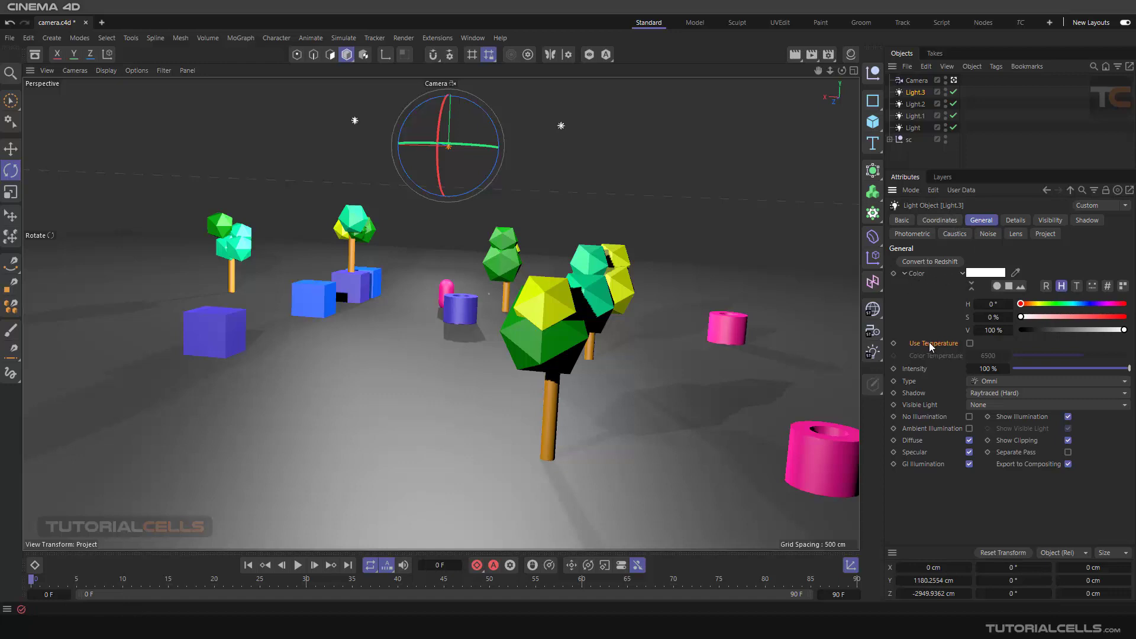
pyautogui.click(970, 343)
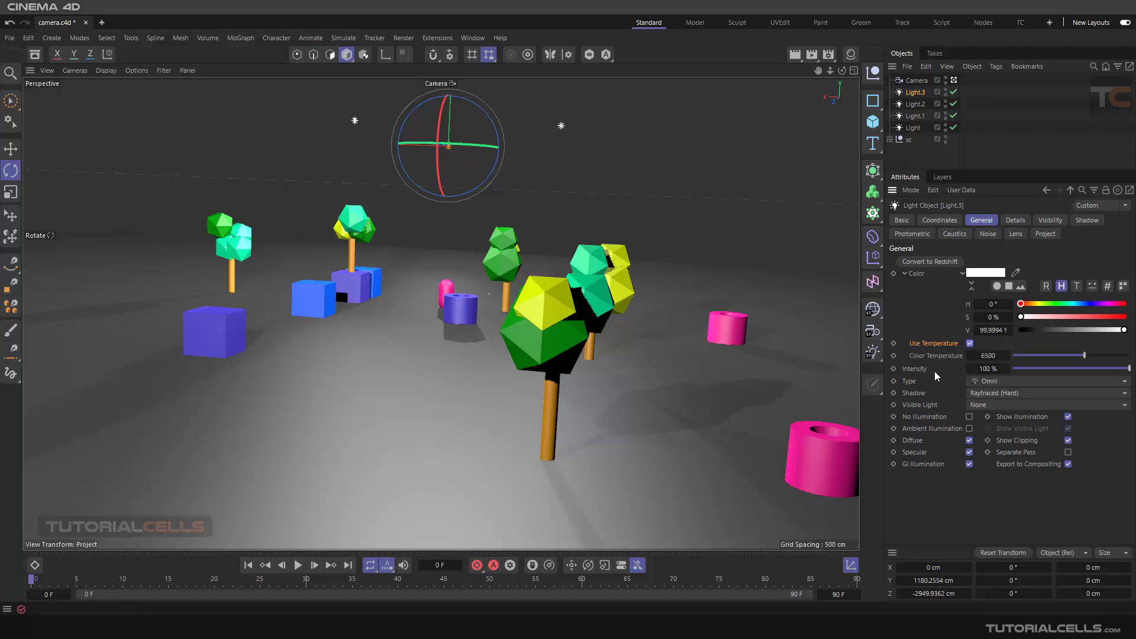
pyautogui.moveTo(1051, 356); pyautogui.dragTo(1085, 356)
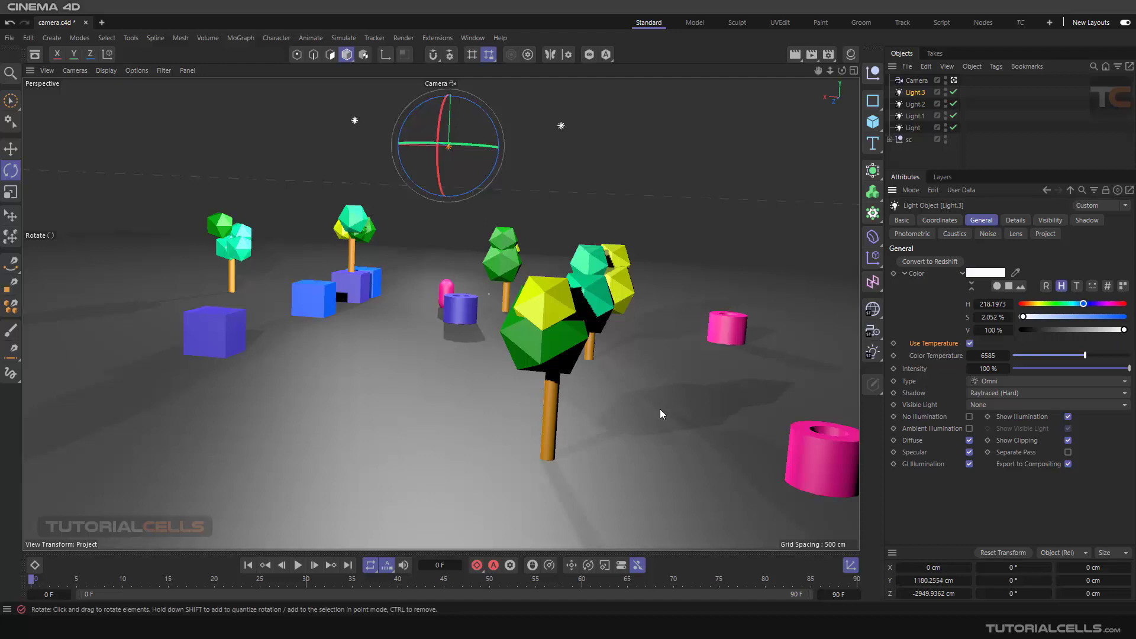
pyautogui.click(916, 81)
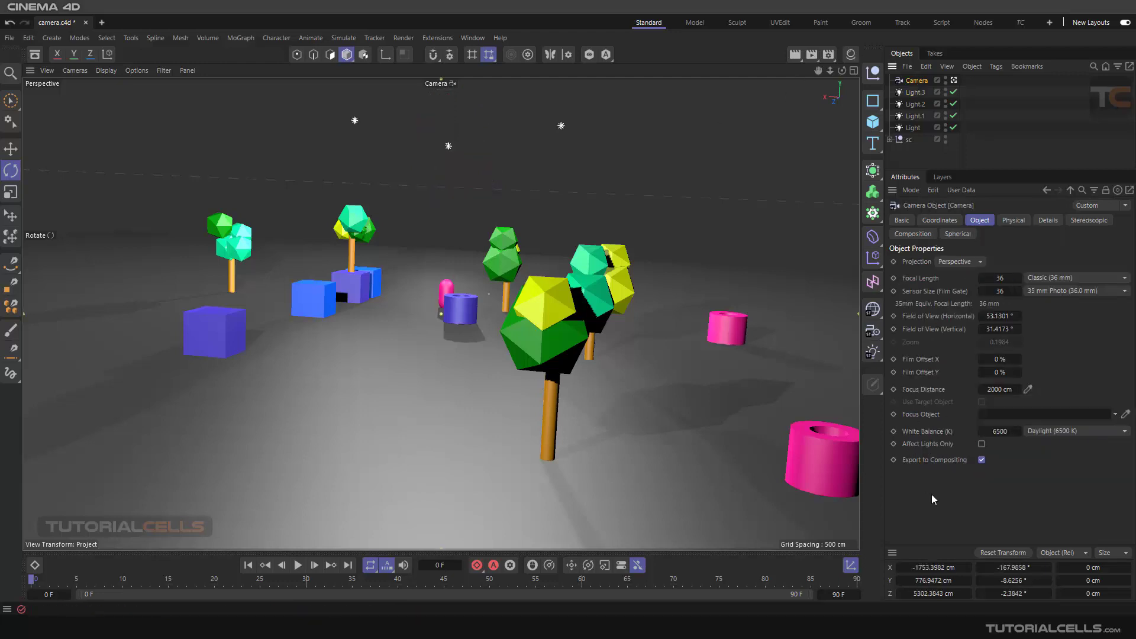
pyautogui.click(928, 435)
pyautogui.click(1058, 431)
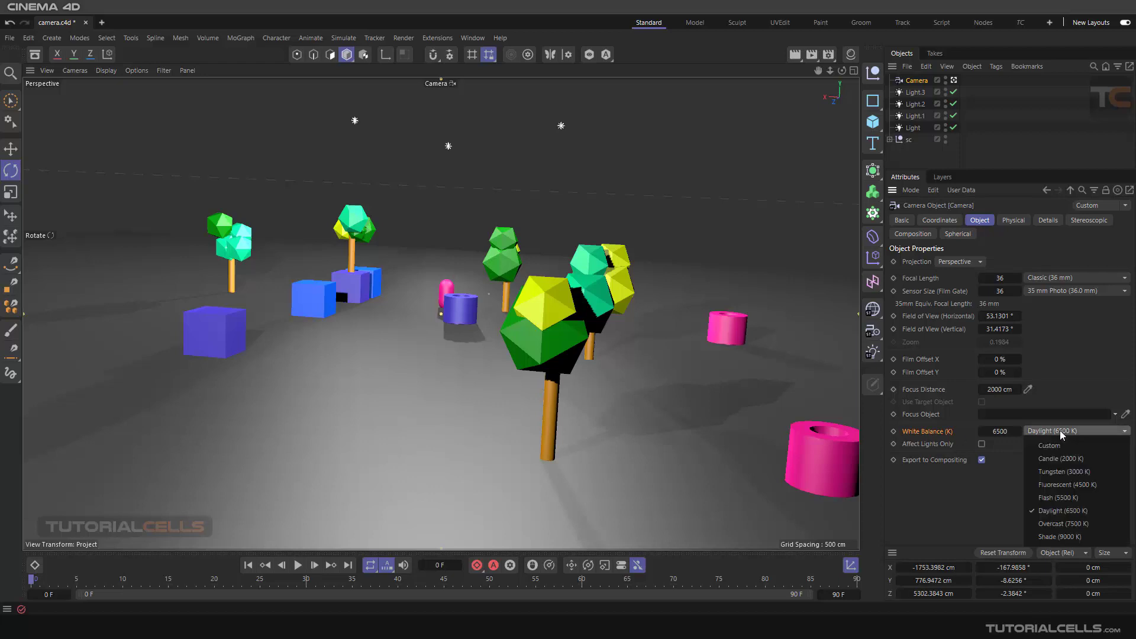
pyautogui.click(964, 512)
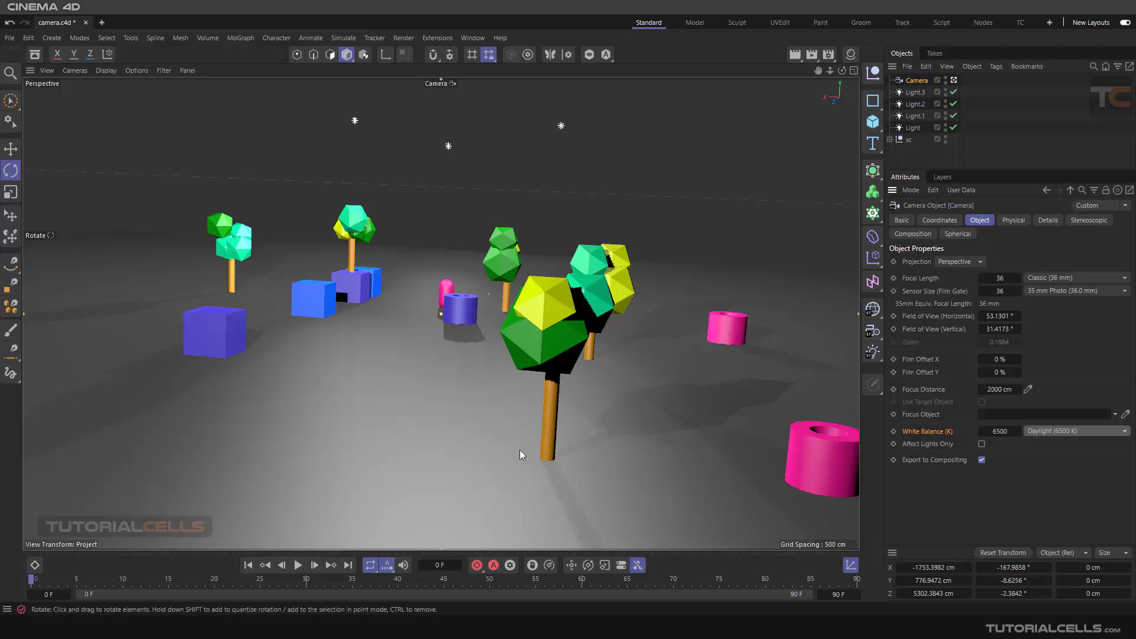
pyautogui.hotkey('alt', 'Tab')
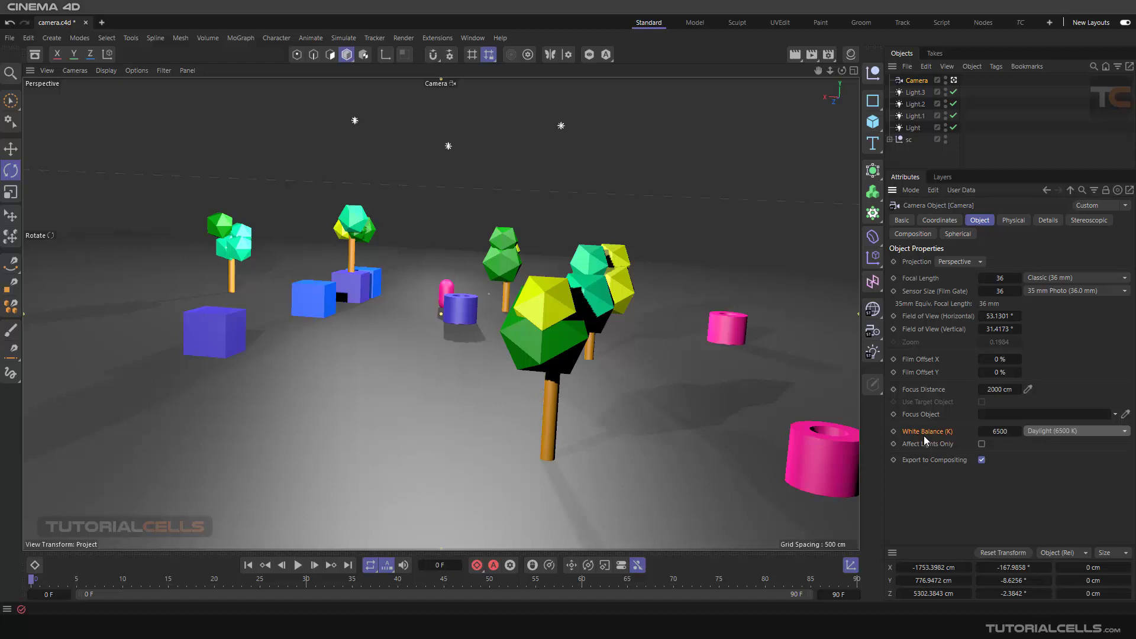
# Select Light.3, Light.2, Light.1 and Light, enable Use Temperature on all of them, then reselect the Camera
pyautogui.click(917, 93)
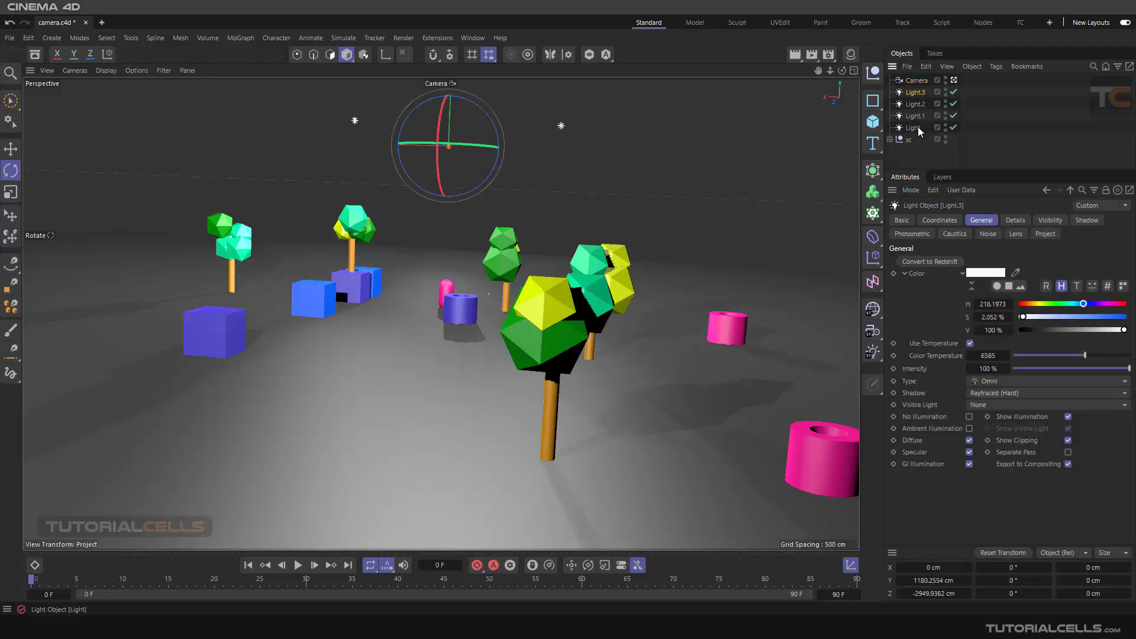
pyautogui.keyDown('shift'); pyautogui.click(914, 127); pyautogui.keyUp('shift')
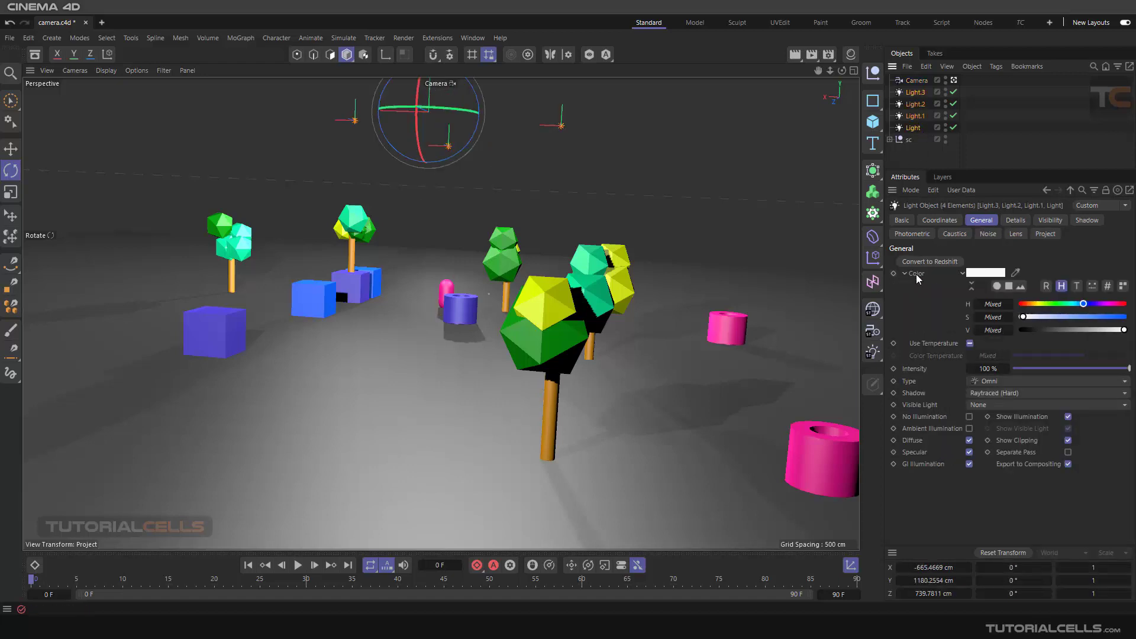
pyautogui.click(970, 344)
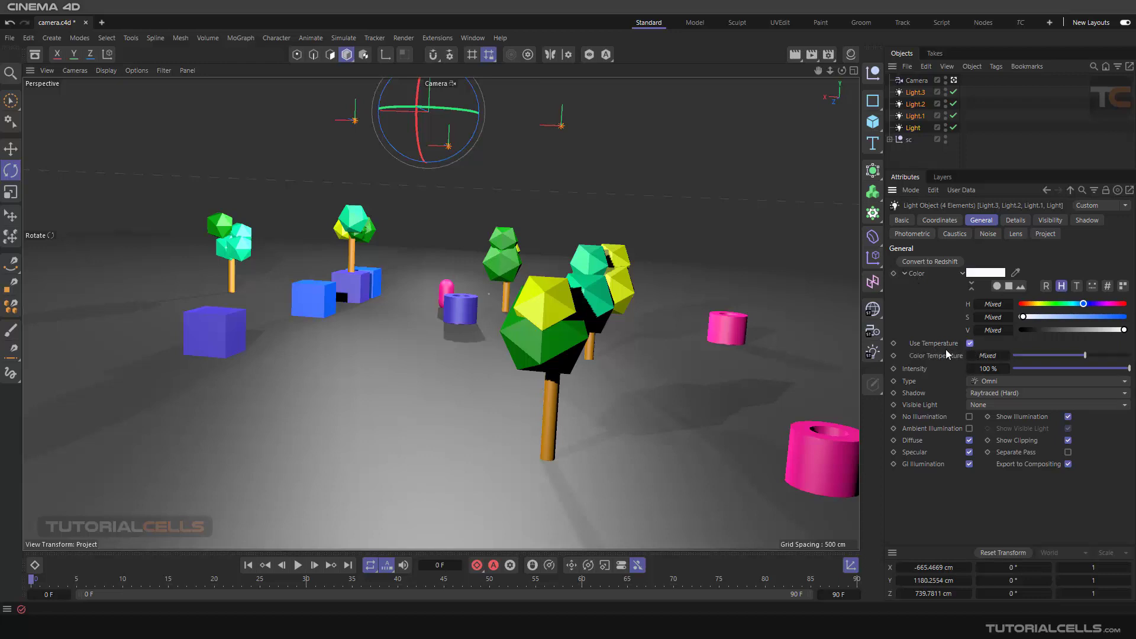
pyautogui.click(916, 80)
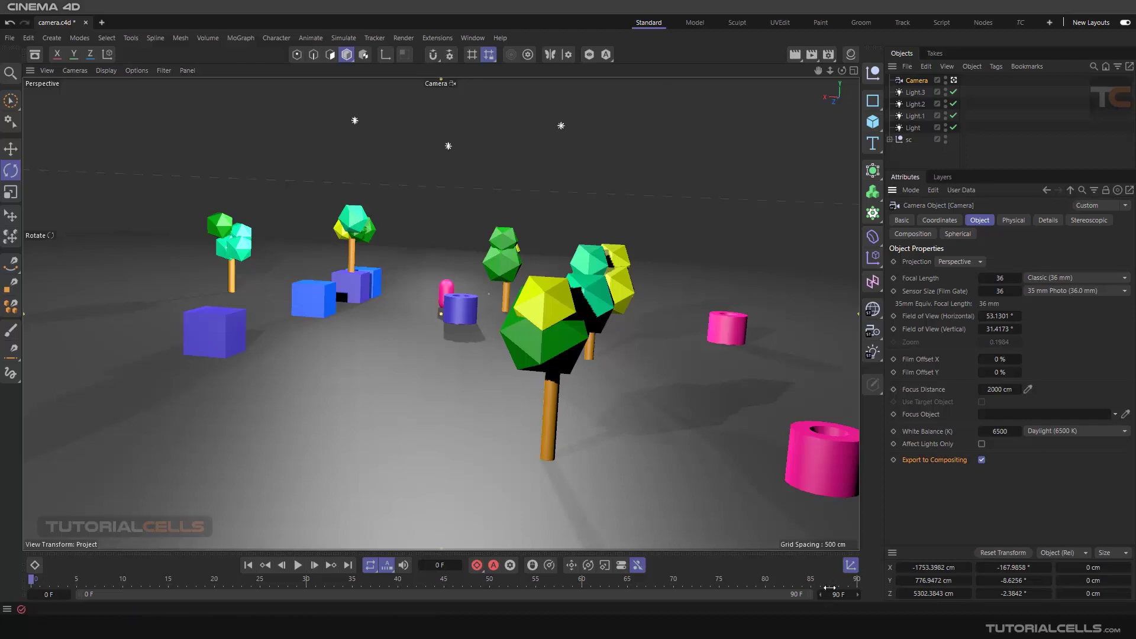
# Hide the Coordinate Manager and orbit the camera to look along the row of blue cubes
pyautogui.click(852, 565)
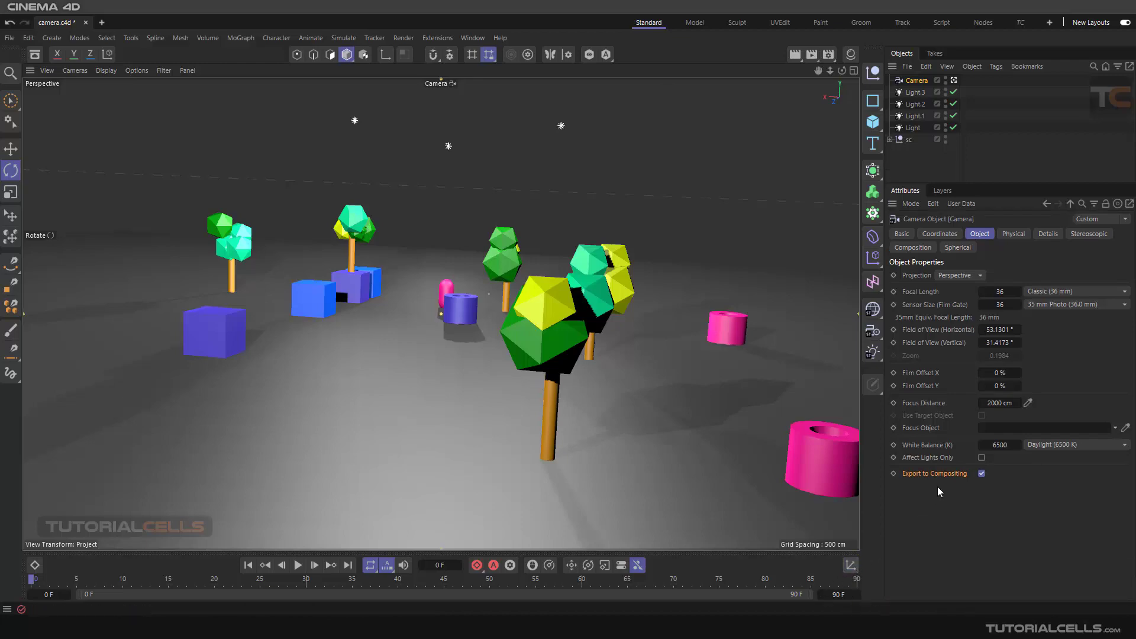
pyautogui.keyDown('alt'); pyautogui.moveTo(496, 352); pyautogui.dragTo(567, 319); pyautogui.keyUp('alt')
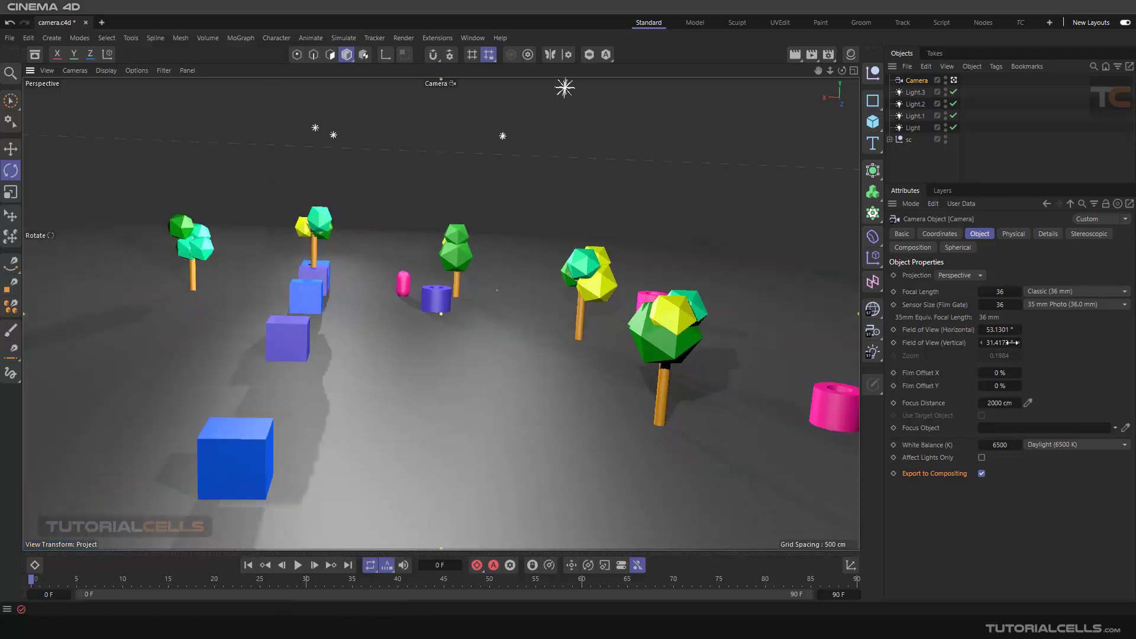
pyautogui.click(1012, 234)
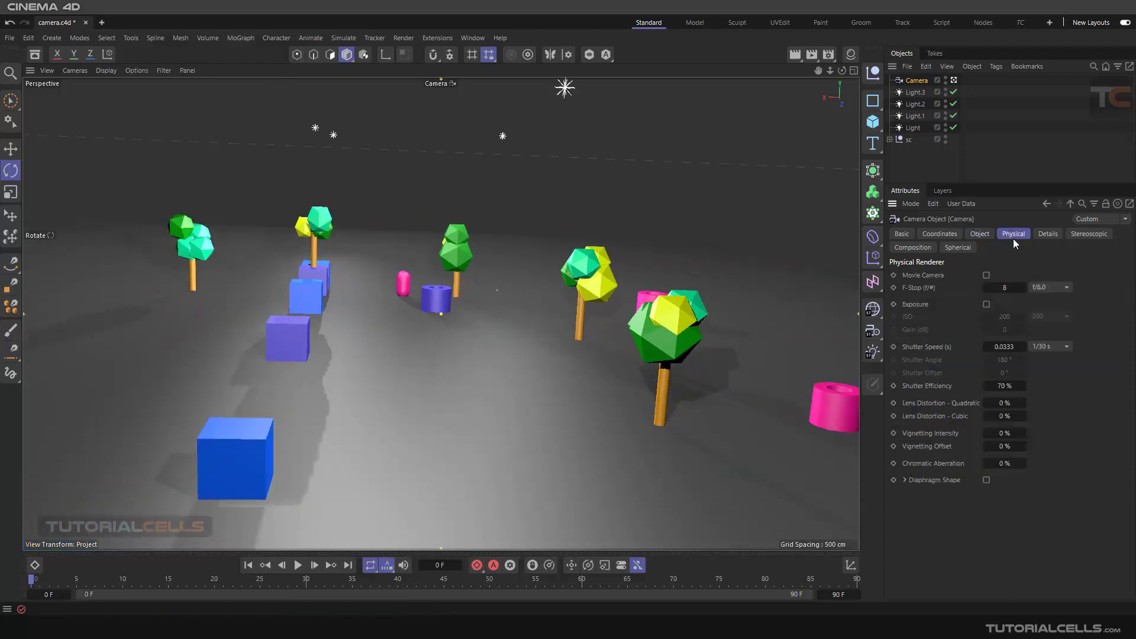
pyautogui.click(979, 234)
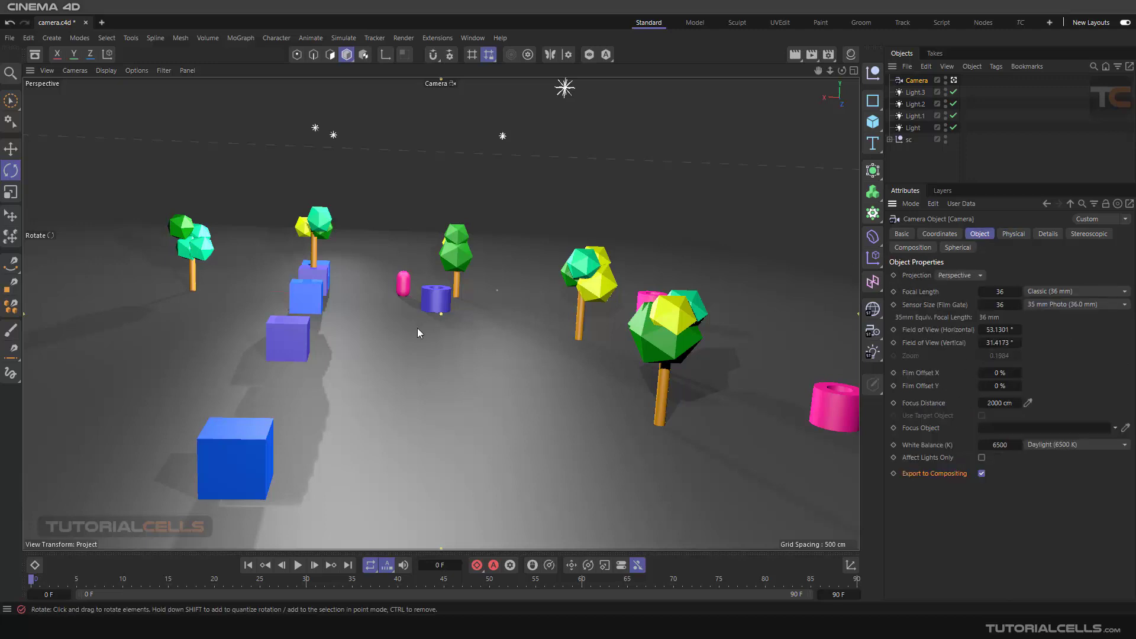
pyautogui.keyDown('alt'); pyautogui.moveTo(417, 327); pyautogui.dragTo(420, 325); pyautogui.keyUp('alt')
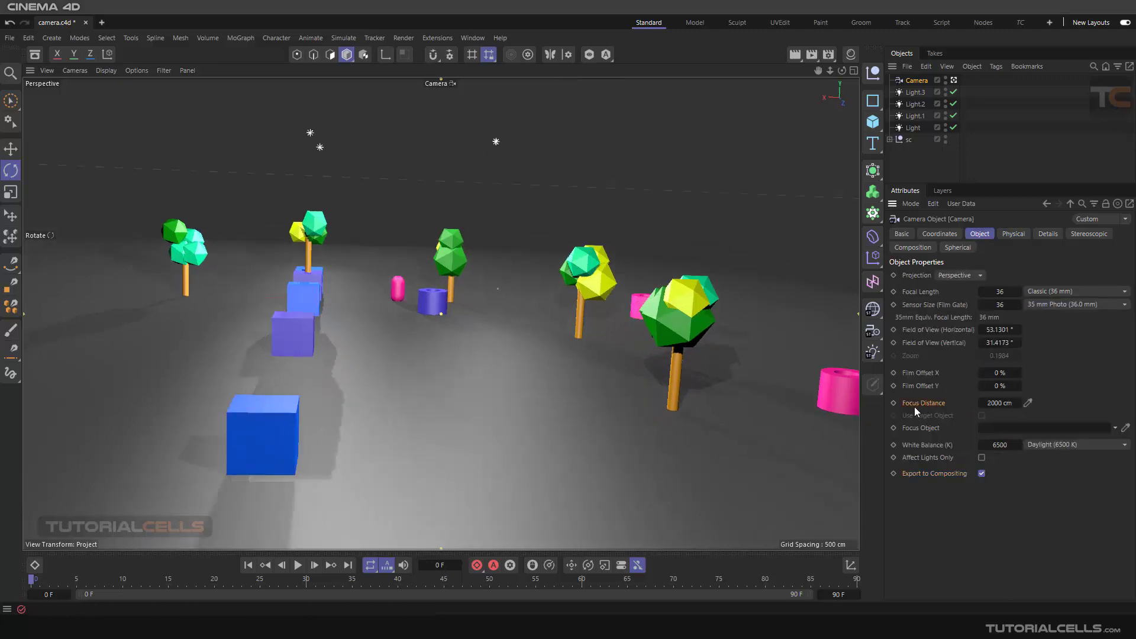